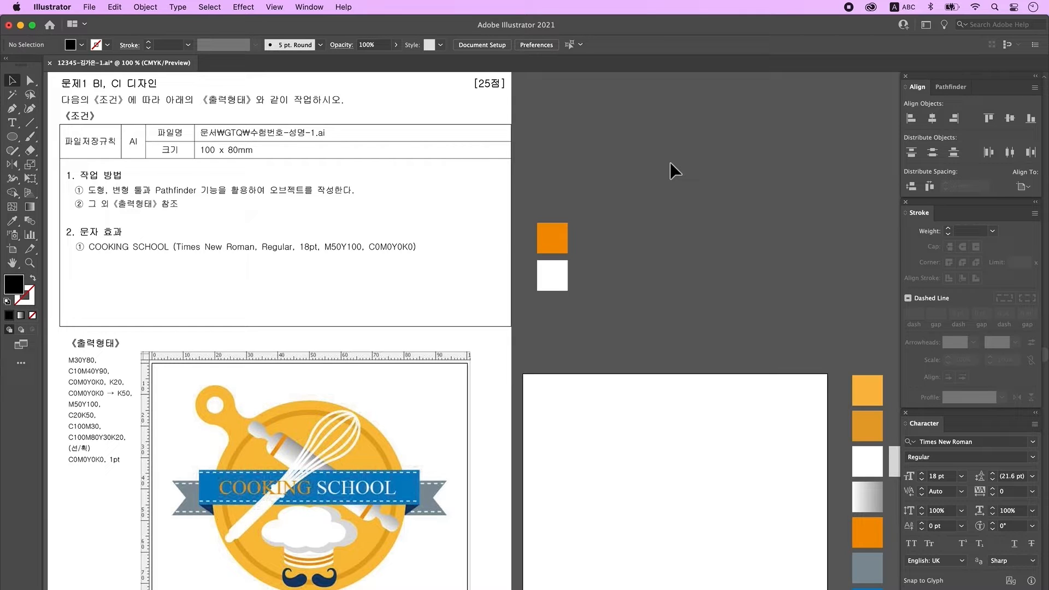
Add the text COOKING SCHOOL in Times New Roman Regular, 18 pt, above the blank artboard.
click(12, 123)
click(607, 213)
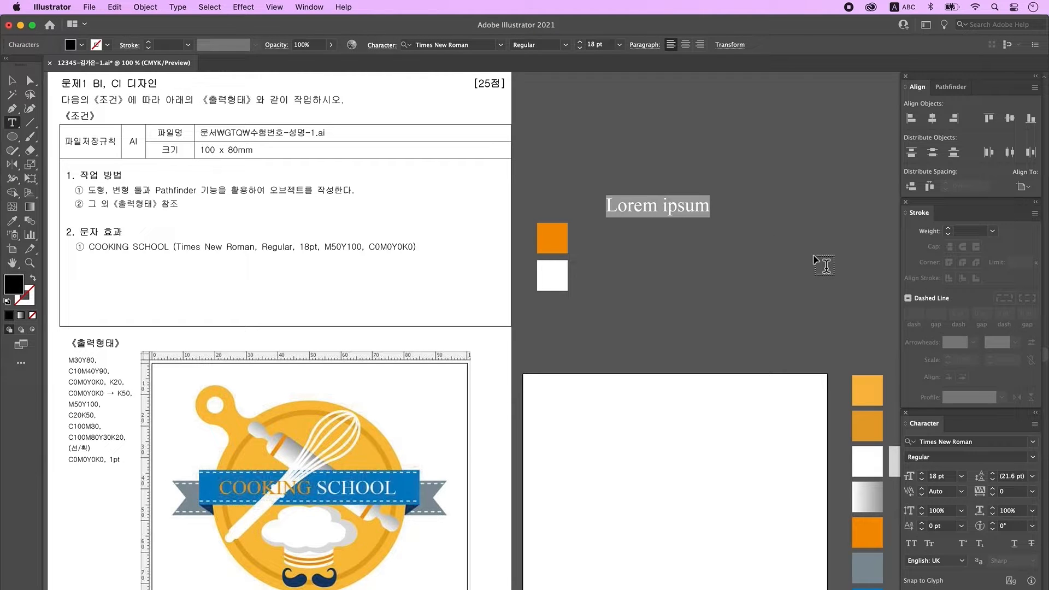
text(COOKING SCHOOL)
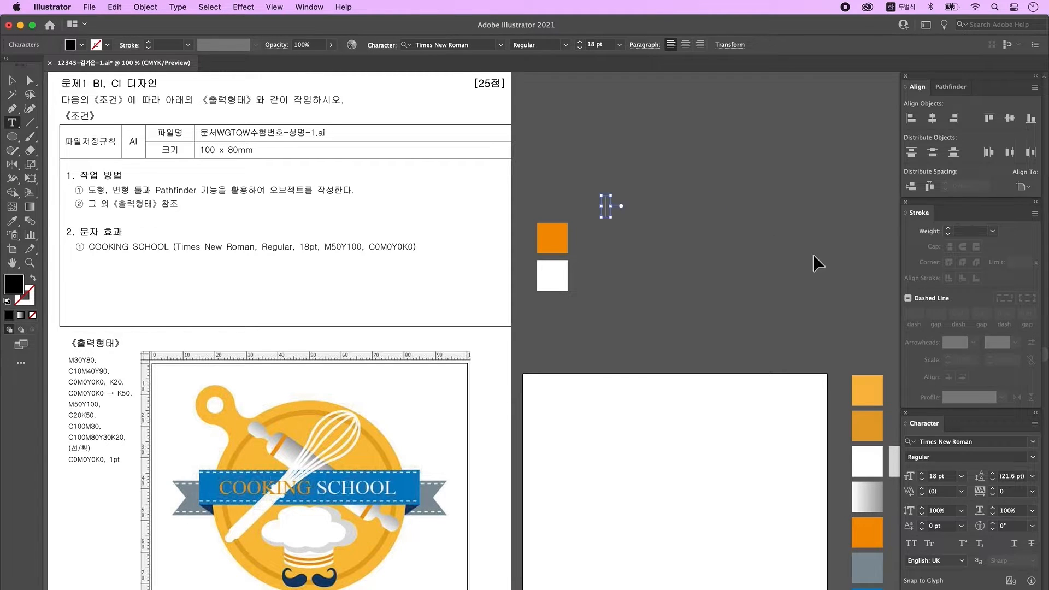
key(Escape)
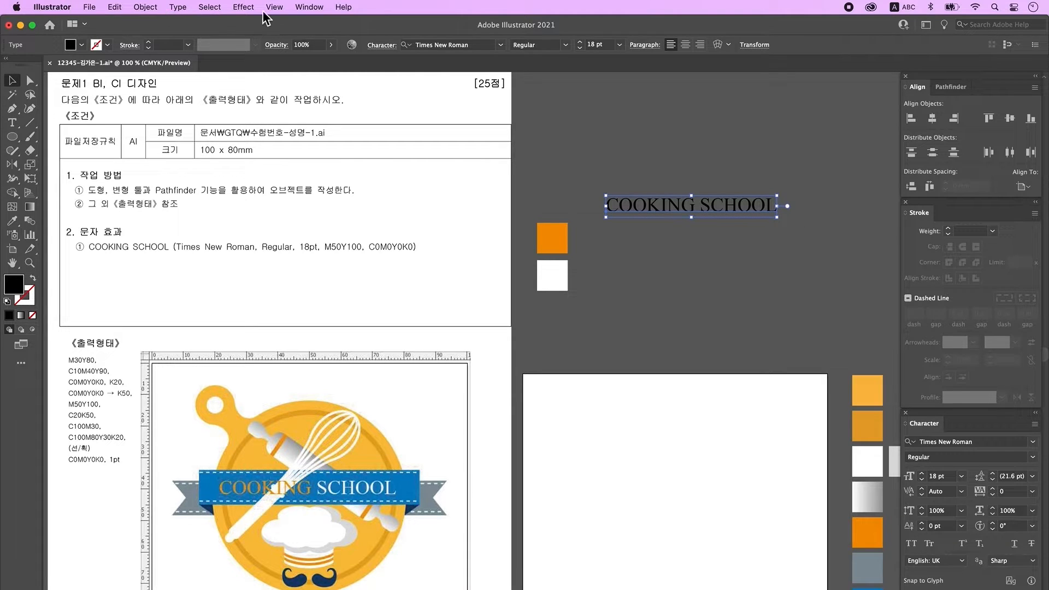
click(305, 7)
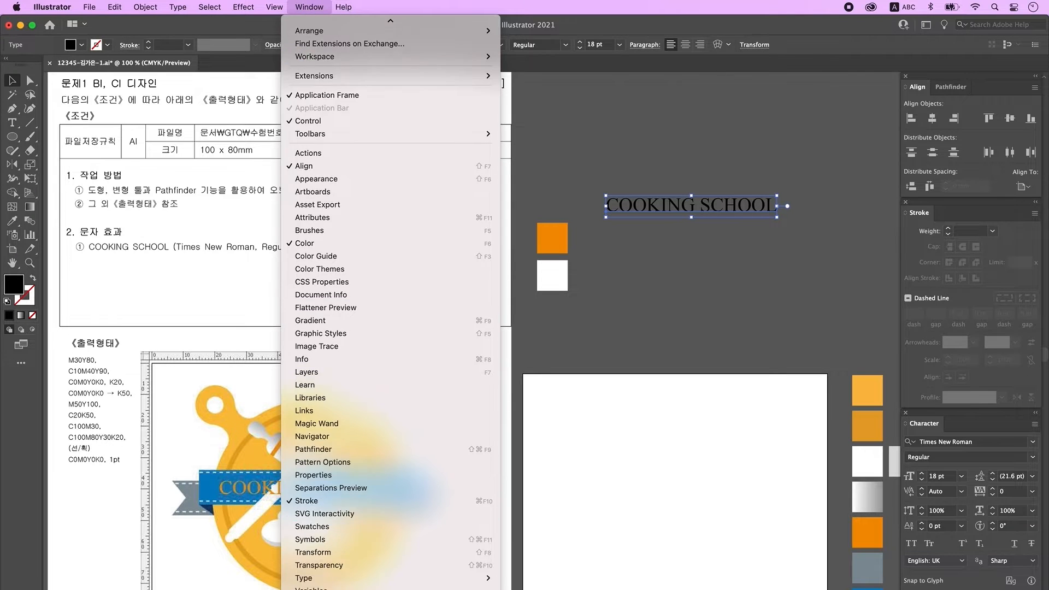
mouse_move(437, 541)
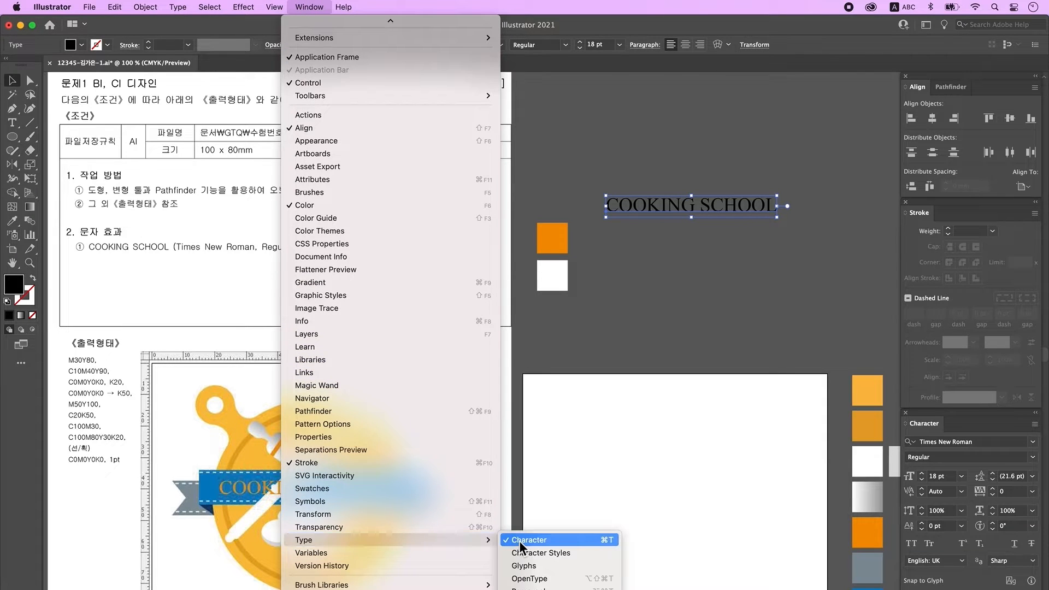
click(763, 262)
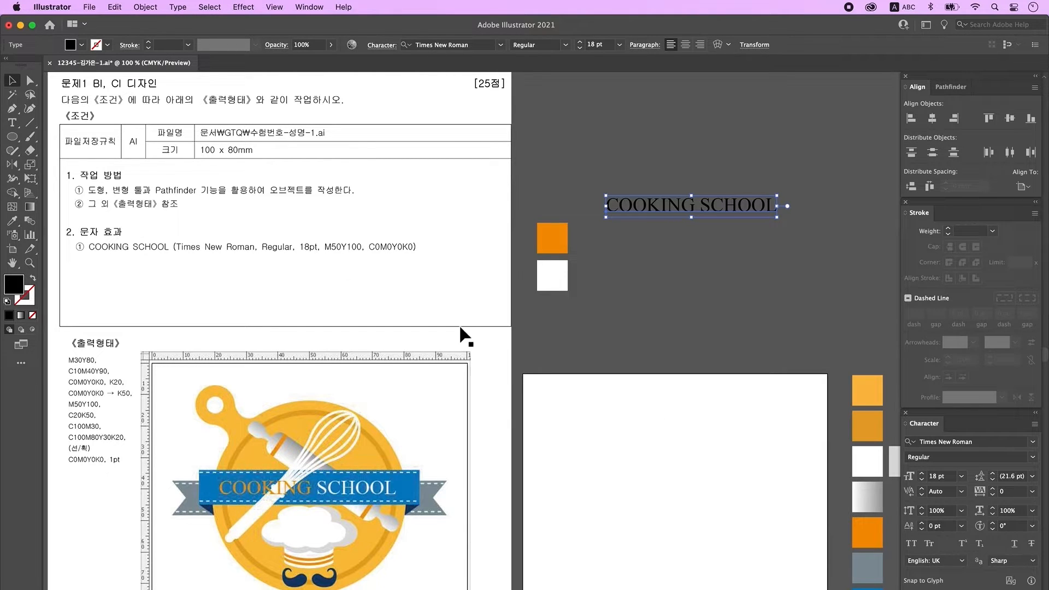
Color the COOKING SCHOOL text with the orange swatch, and recolor the word SCHOOL with the white swatch.
click(12, 221)
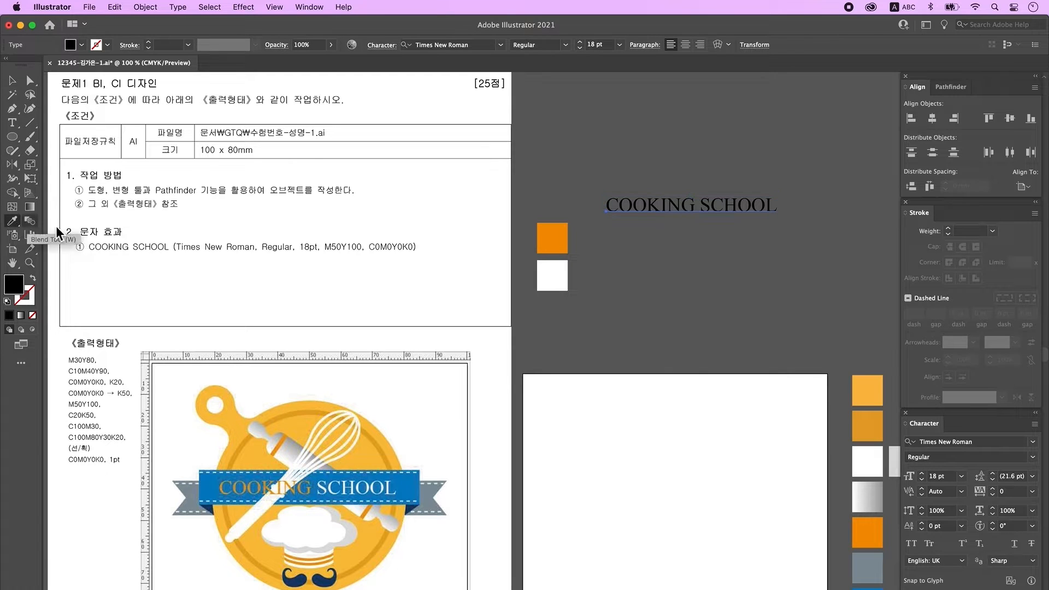
click(563, 236)
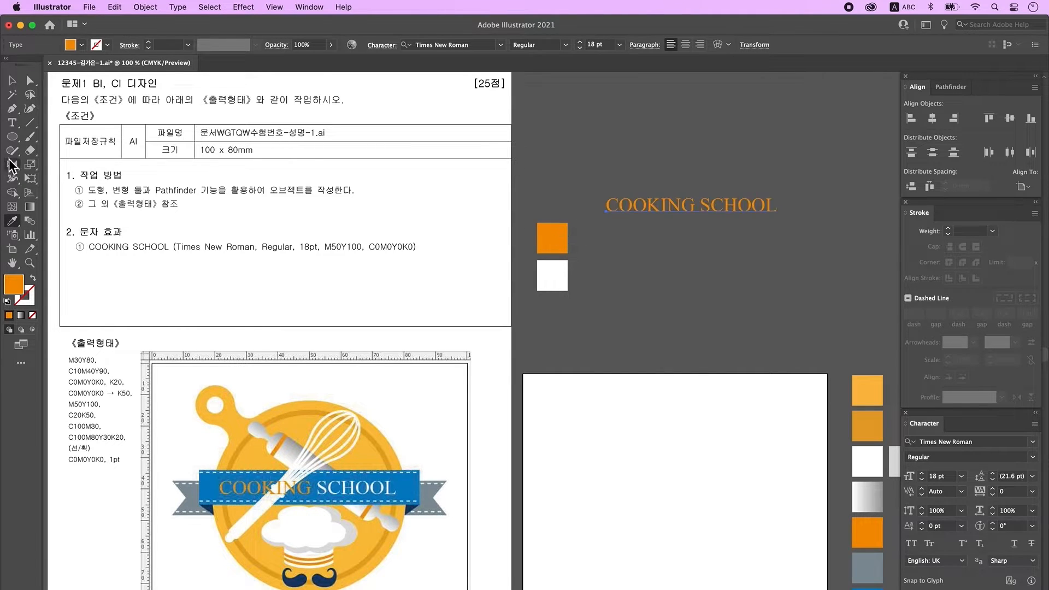
click(12, 122)
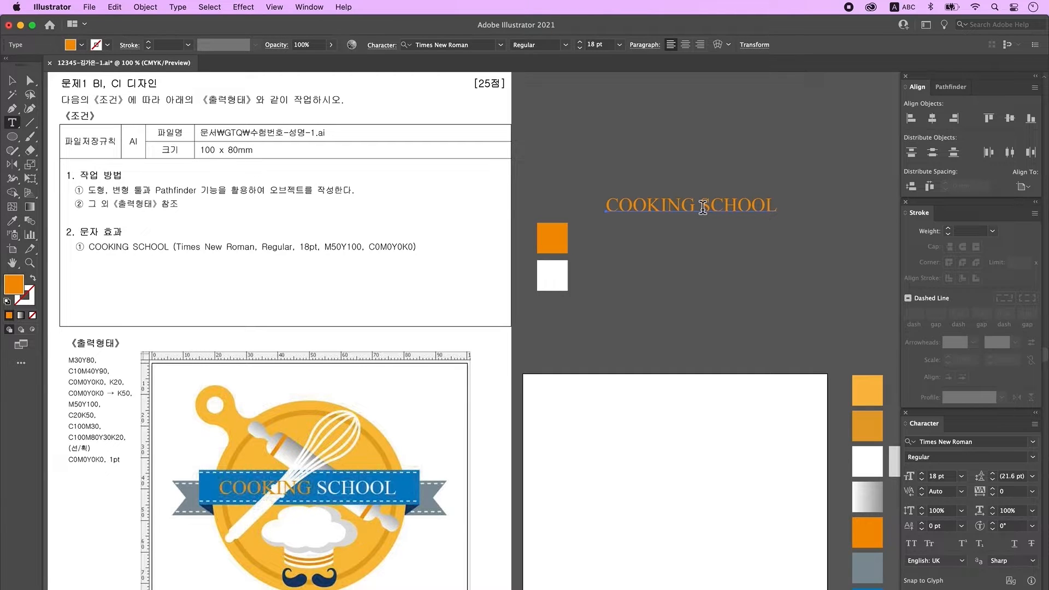
drag(701, 207, 787, 216)
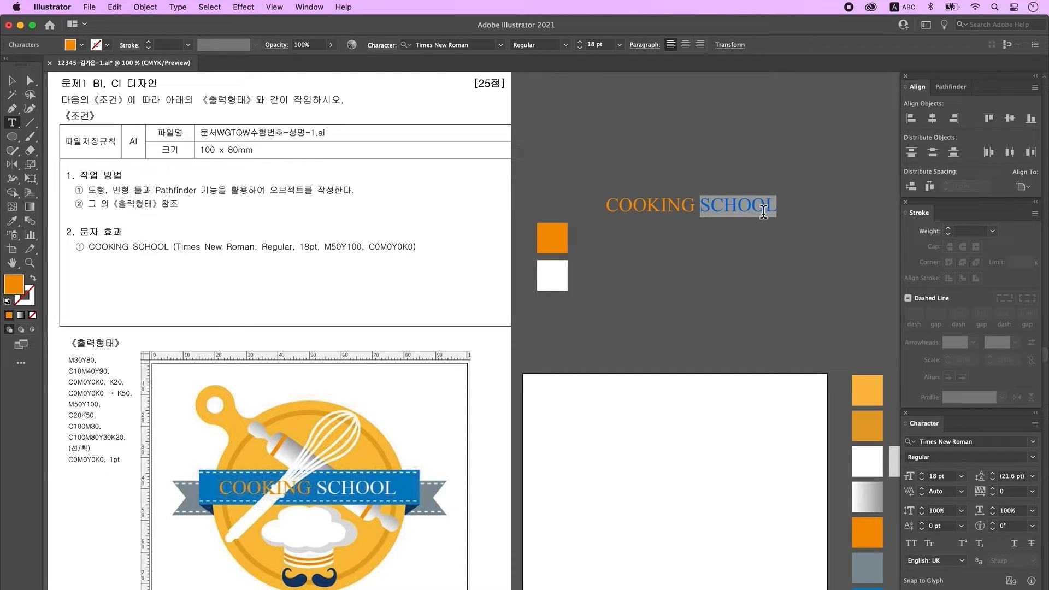
click(12, 223)
click(560, 279)
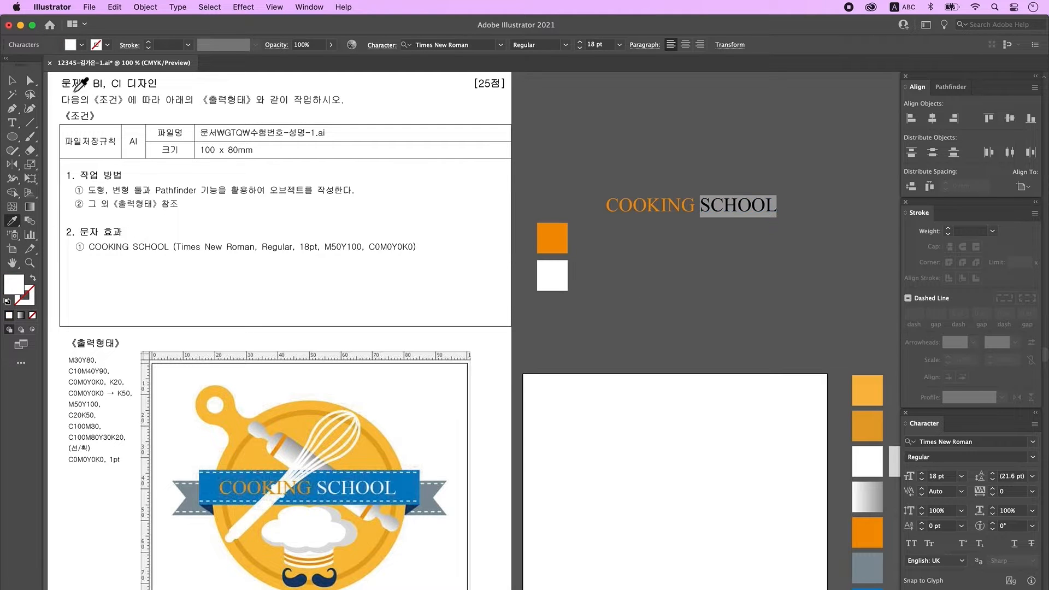
click(12, 81)
click(645, 431)
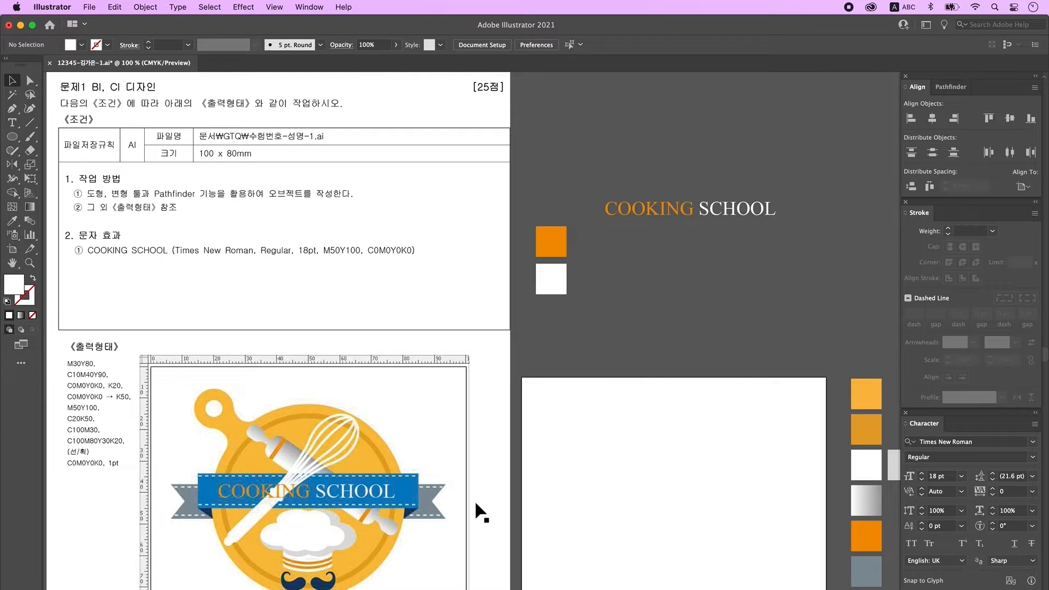
Draw a rectangle about 67.7 x 12.5 mm over the COOKING SCHOOL text, with white fill and a 1 pt black stroke.
key(m)
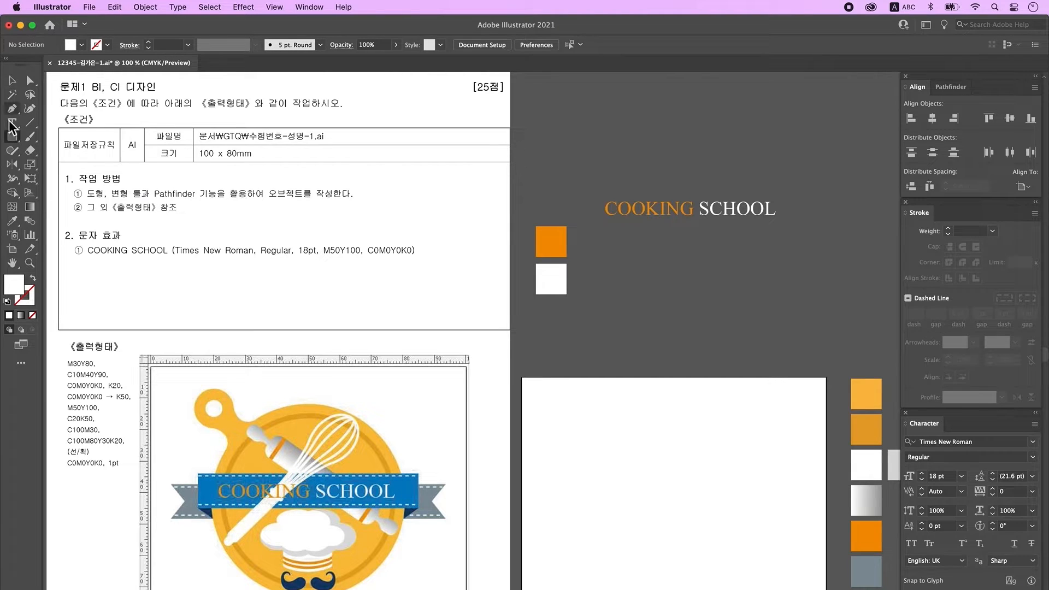
key(d)
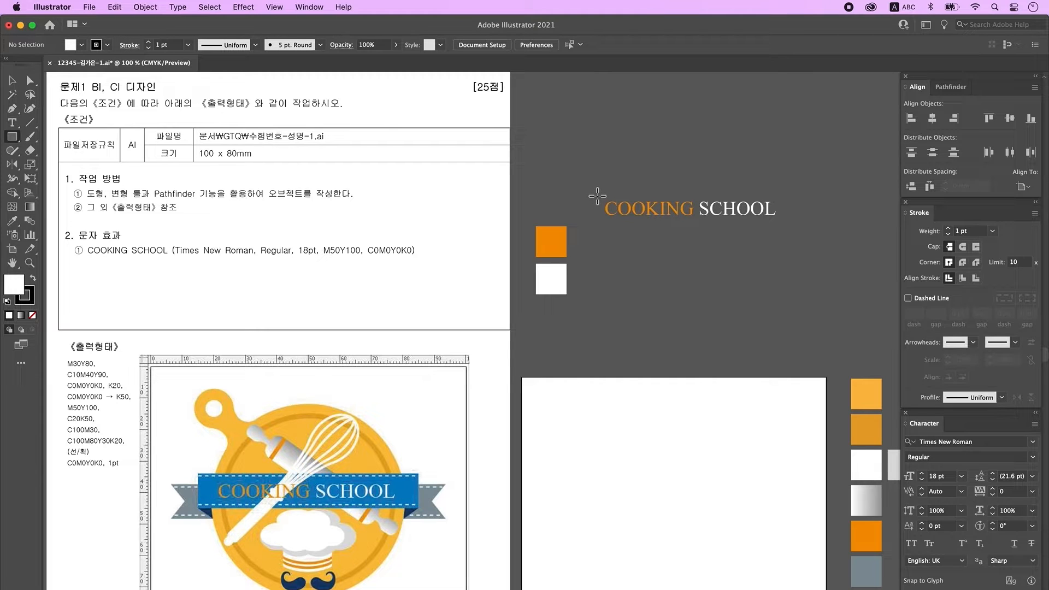
drag(593, 191, 803, 233)
key(v)
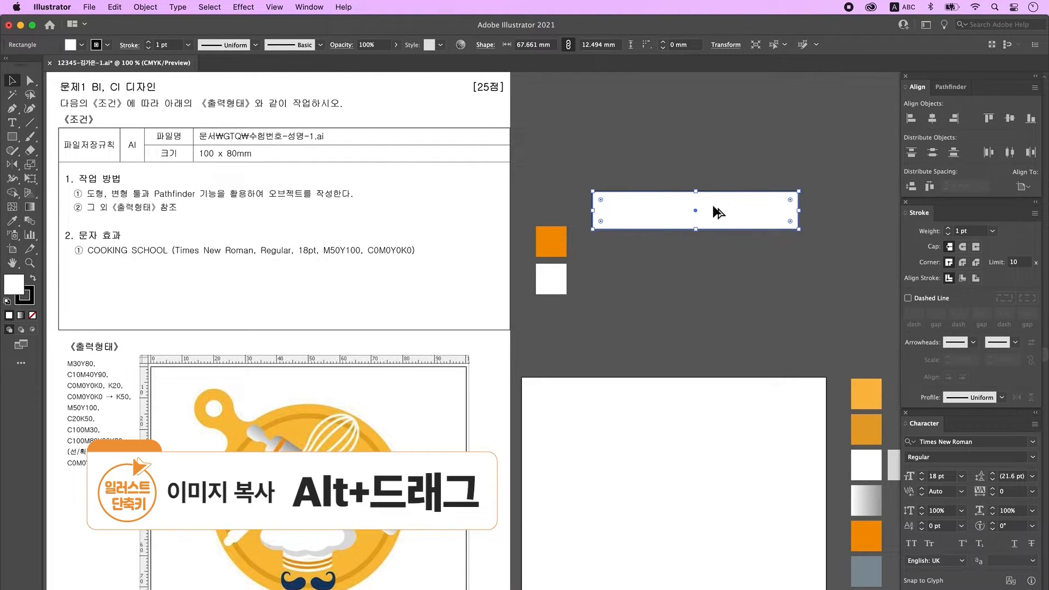
Duplicate the rectangle straight below the original and narrow the copy about its center to about 27.7 mm wide.
drag(718, 212, 720, 273)
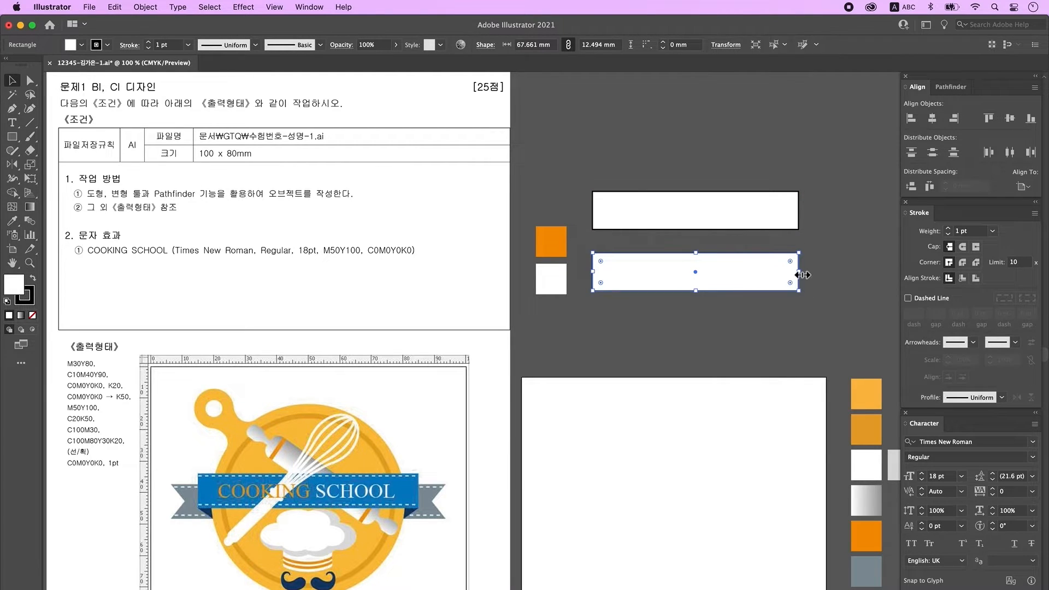
mouse_move(803, 275)
mouse_down()
mouse_move(678, 272)
mouse_move(714, 274)
mouse_up()
click(630, 328)
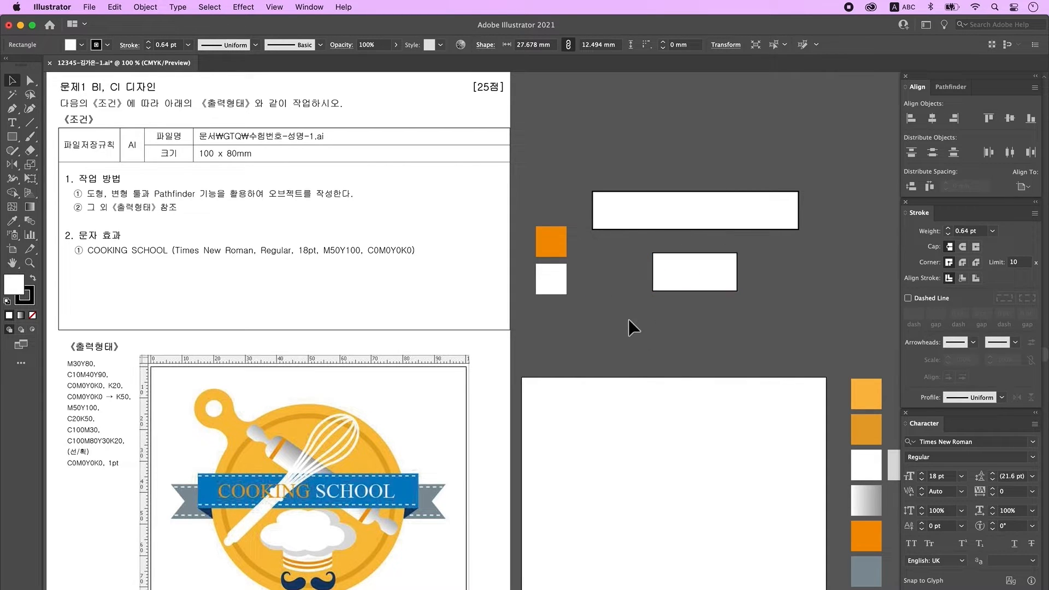
Draw a square of about 21.3 mm beside the left end of the short rectangle and rotate it into a diamond.
click(12, 137)
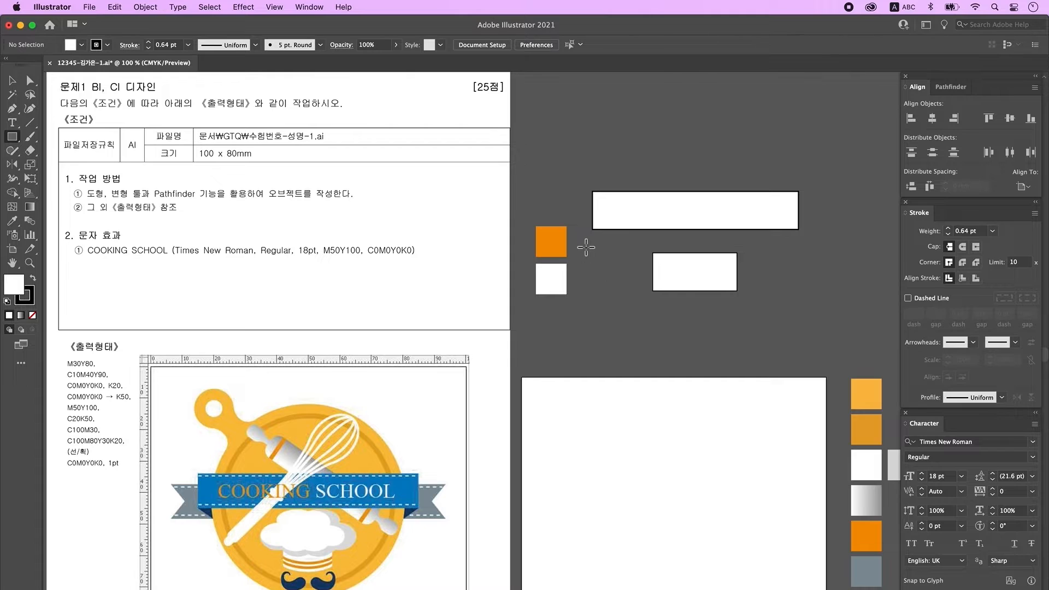
drag(580, 238, 645, 303)
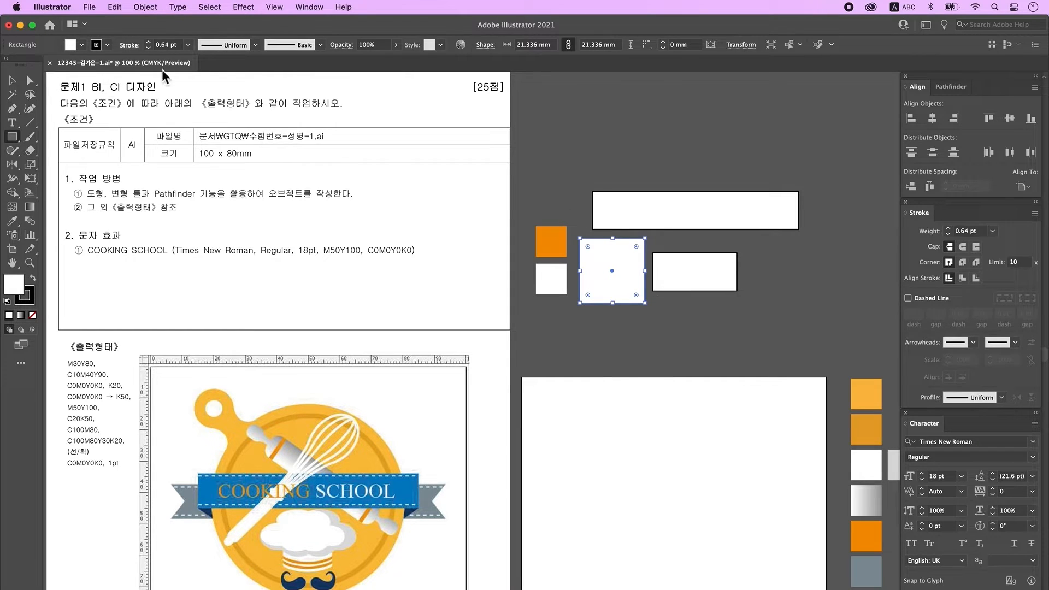
click(13, 83)
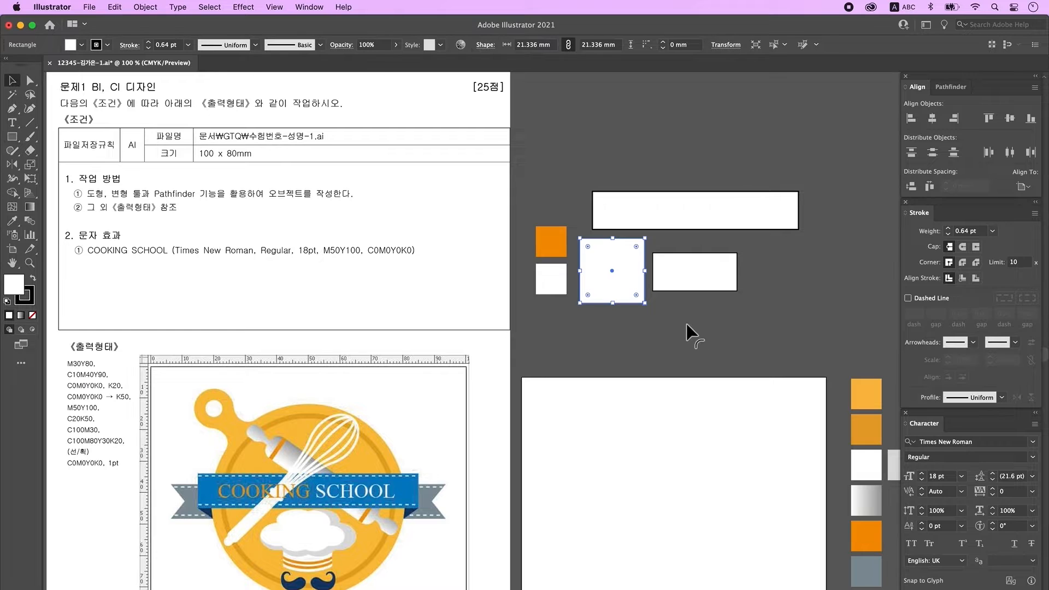
drag(663, 311, 622, 340)
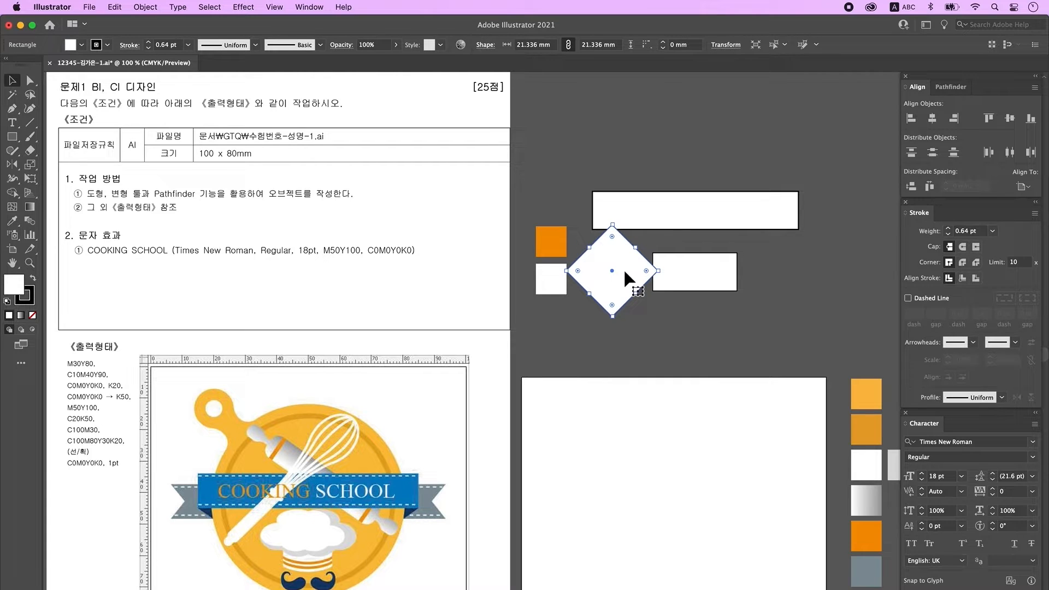
Overlap the diamond's right corner with the short rectangle's left end and align both shapes on their vertical centers.
drag(625, 271, 647, 285)
click(671, 310)
click(628, 270)
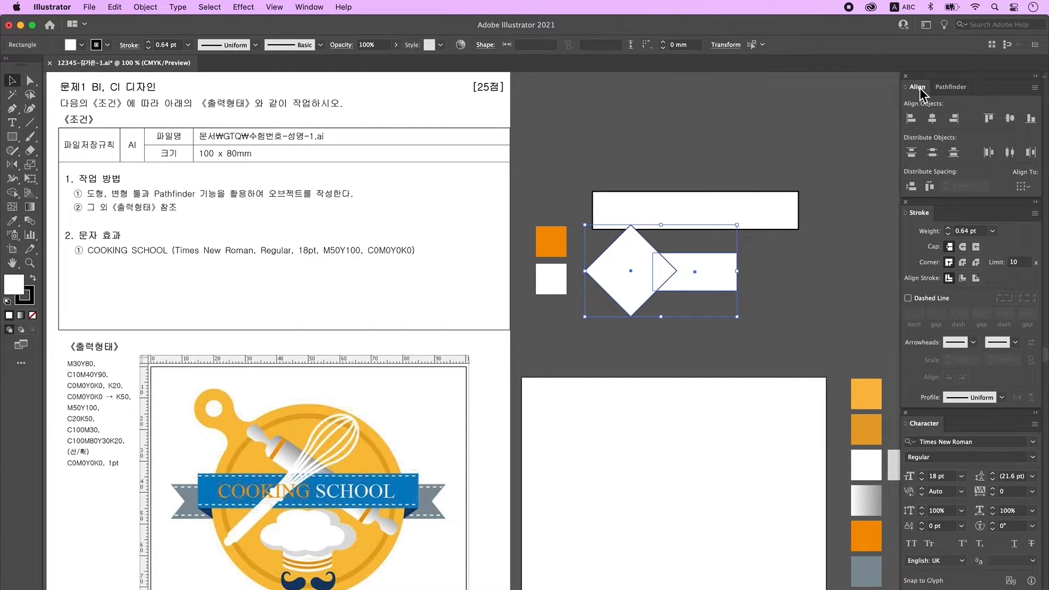
click(1011, 118)
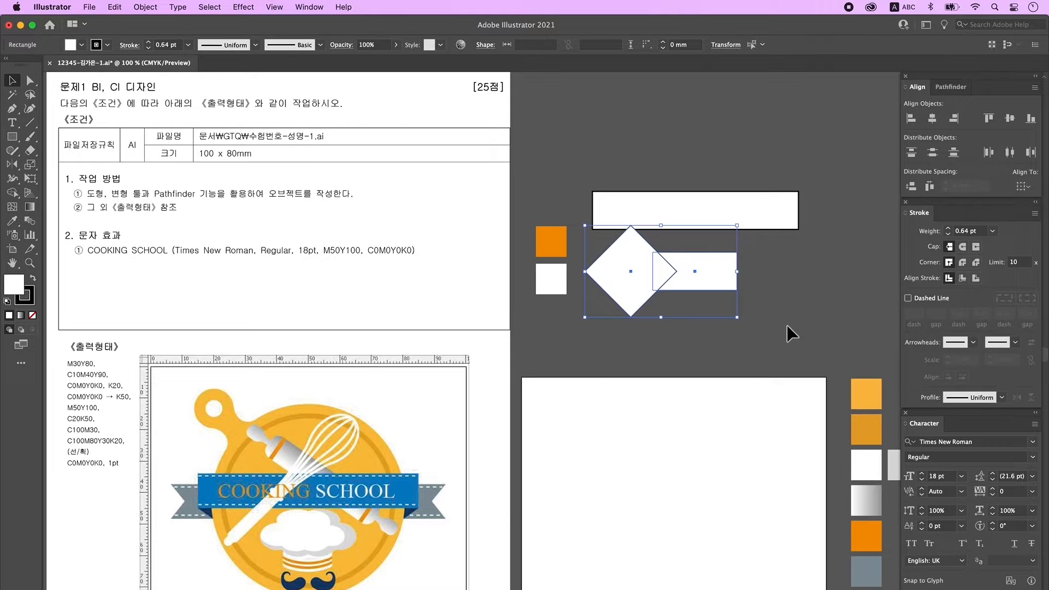
Divide the overlapping diamond and short rectangle with Pathfinder and ungroup the resulting pieces.
click(951, 87)
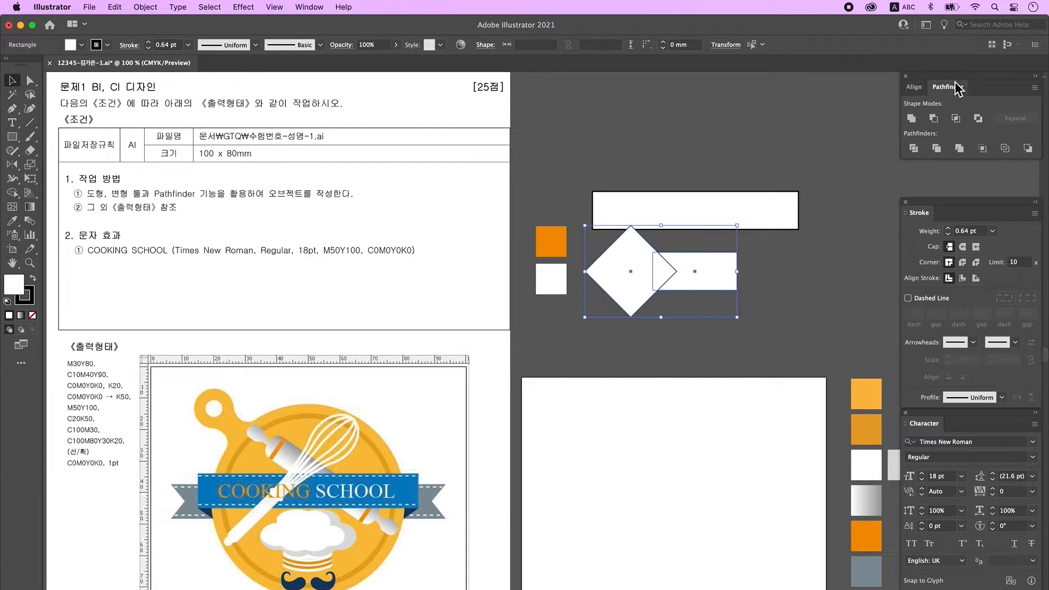
click(914, 149)
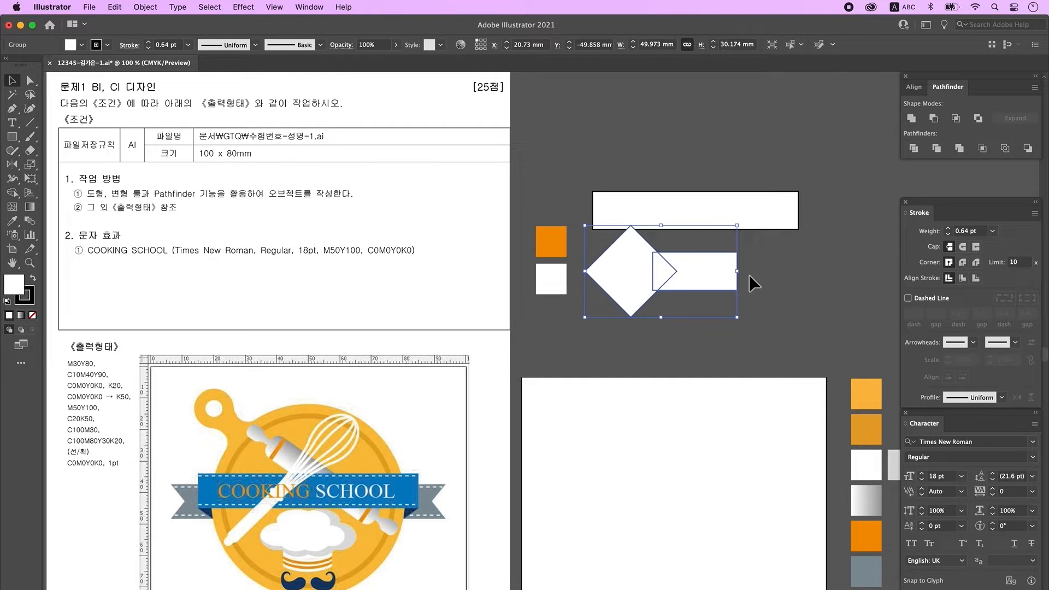
right_click(702, 267)
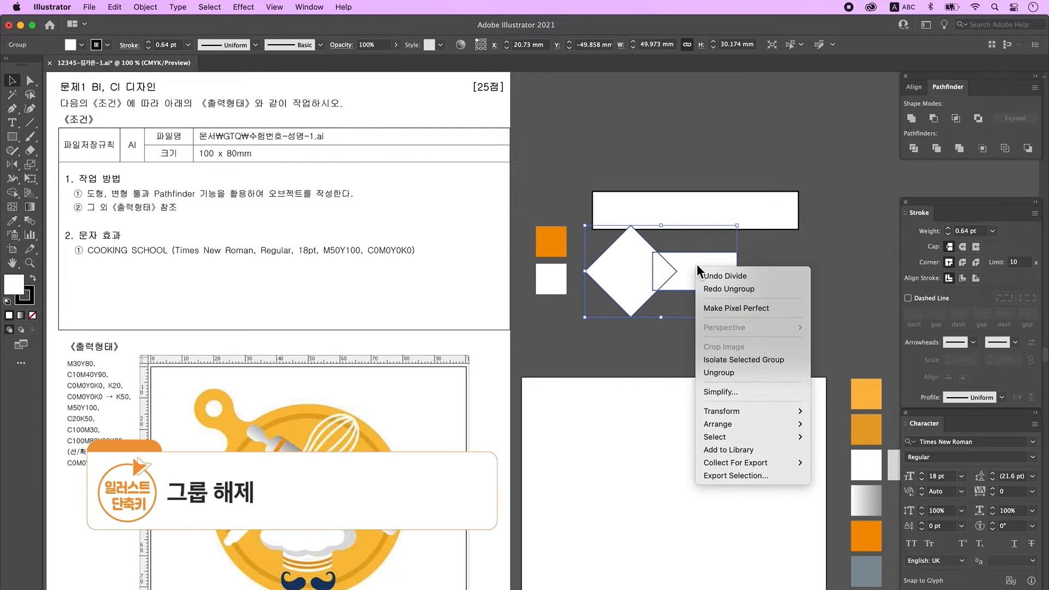
click(740, 374)
click(717, 241)
Move the notched ribbon piece away to the right and delete the leftover diamond pieces.
drag(718, 277, 770, 277)
click(637, 268)
key(Delete)
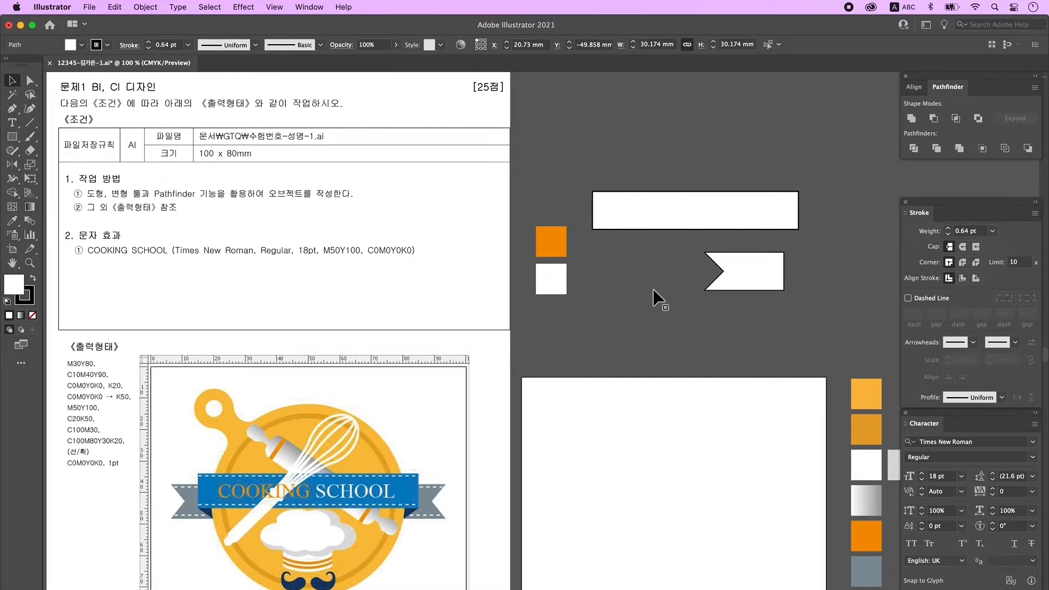
click(664, 301)
Move the long rectangle below the COOKING SCHOOL text and place the notched ribbon tail over its lower left end.
drag(639, 209, 676, 280)
click(727, 328)
drag(761, 274, 634, 286)
key(Right)
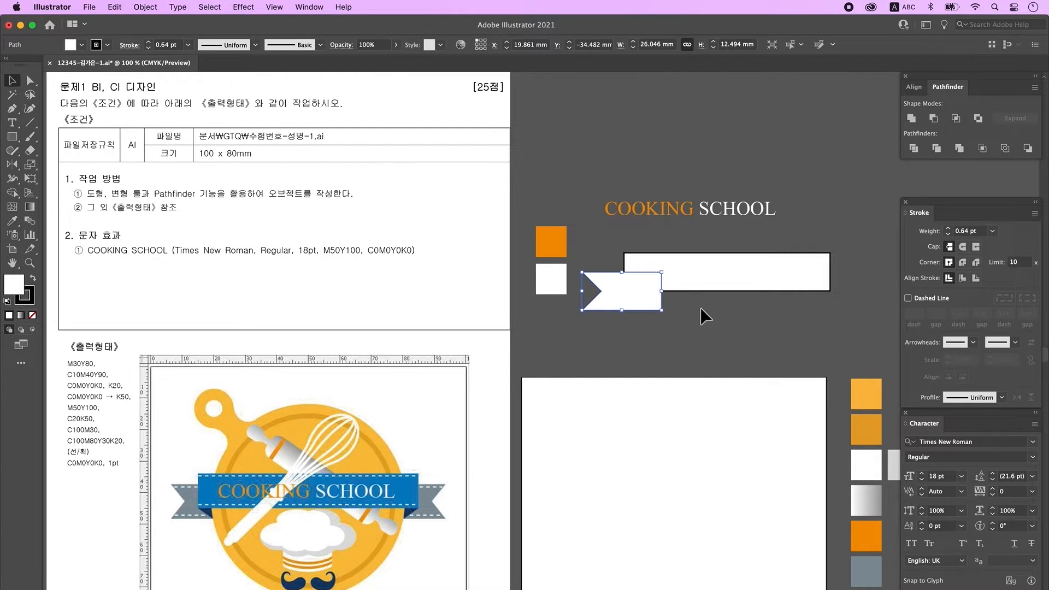
Shorten the ribbon tail to about 19 mm by shifting its two right anchor points left, and send it behind the long rectangle.
click(31, 81)
click(693, 298)
click(654, 280)
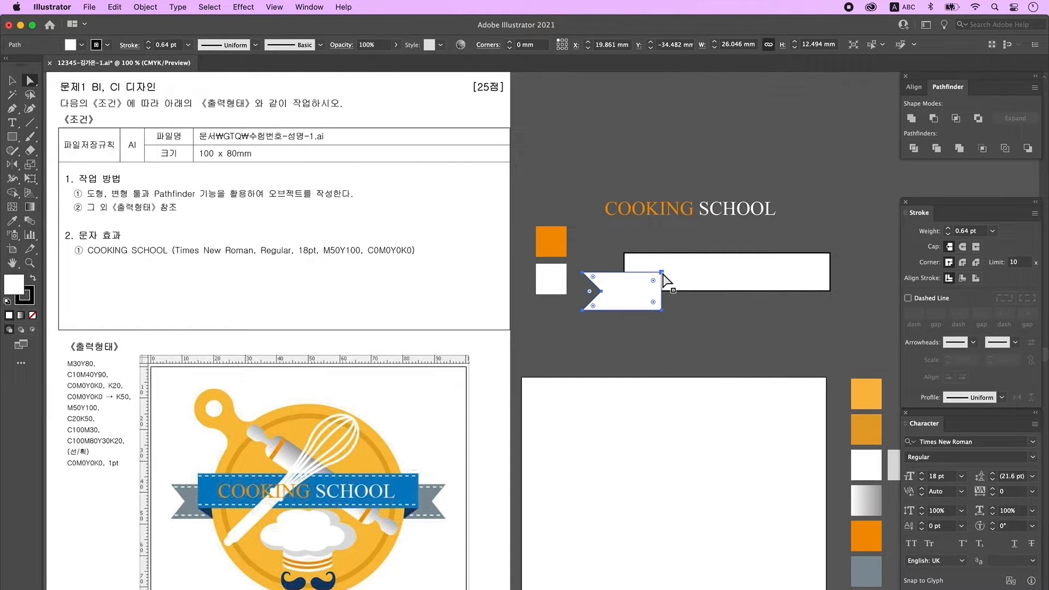
click(662, 273)
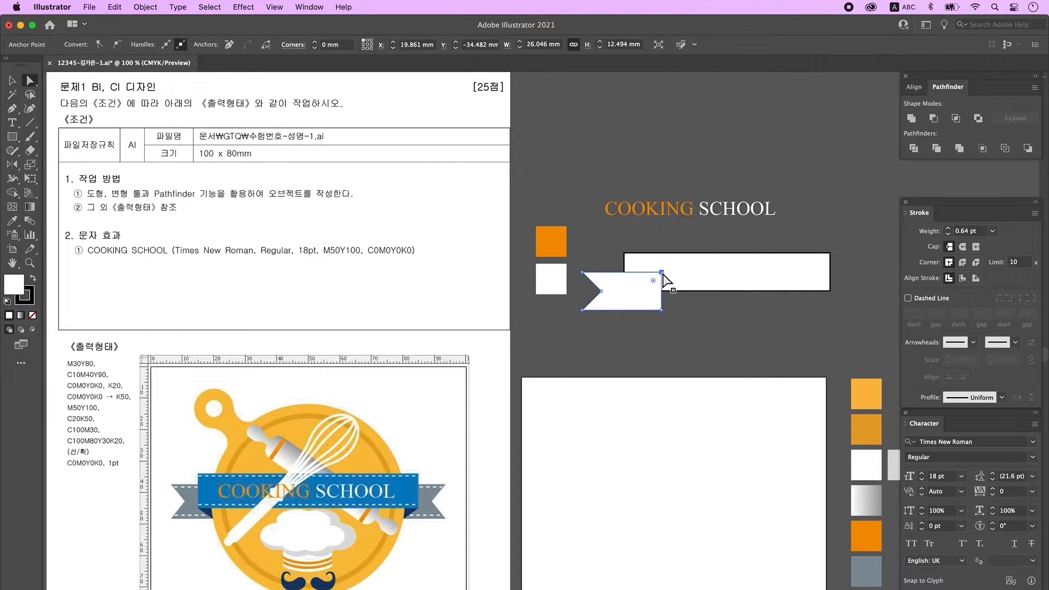
shift+click(662, 310)
key(shift+Left)
key(shift+Left)
key(v)
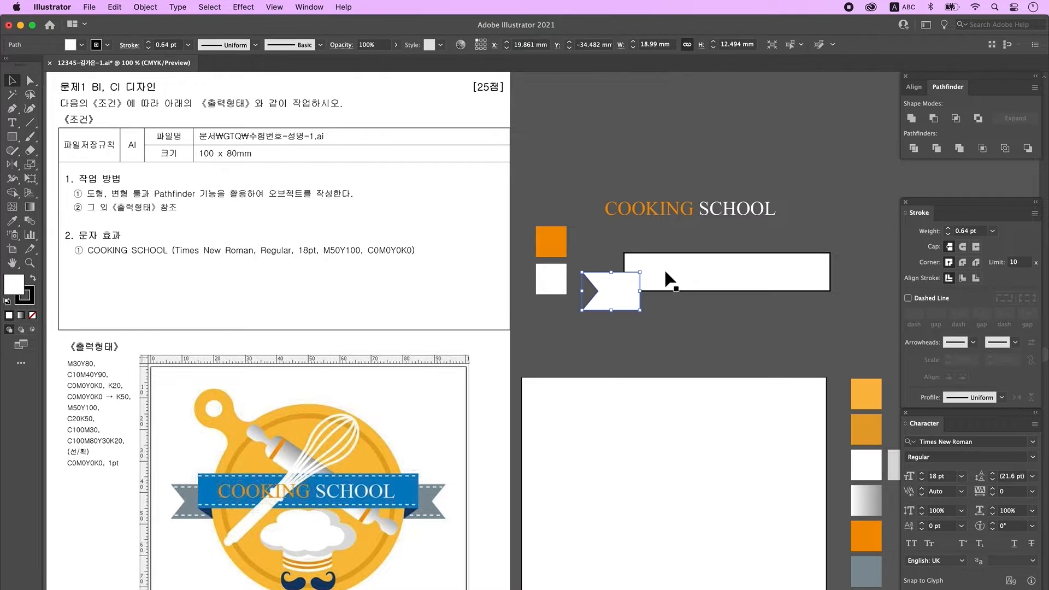
key(shift+super+[)
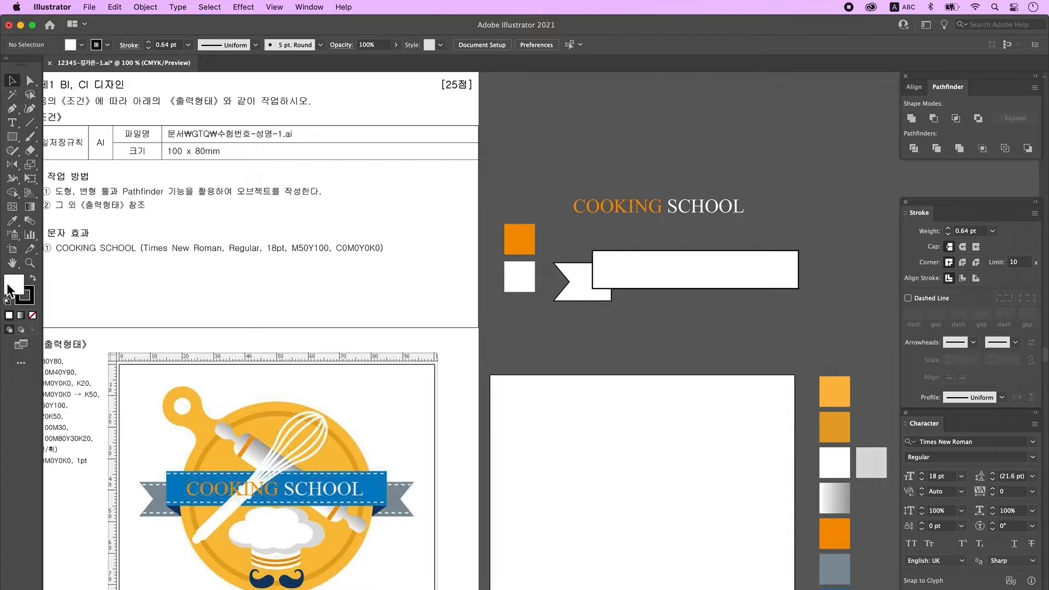
Set the fill color to red f90041 for drawing with the Pen tool.
click(12, 108)
double_click(13, 283)
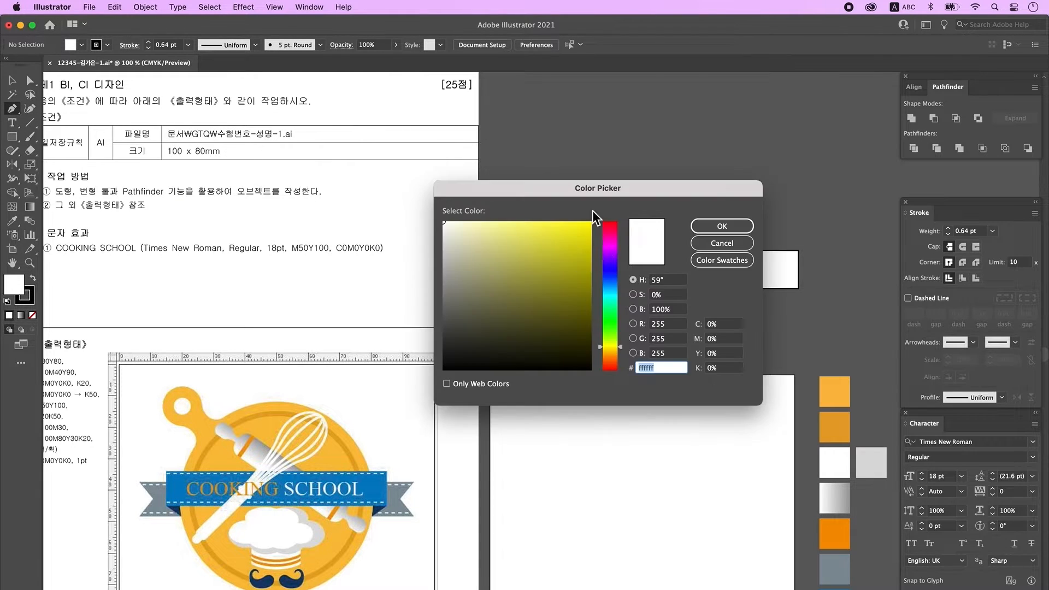
click(615, 235)
click(583, 234)
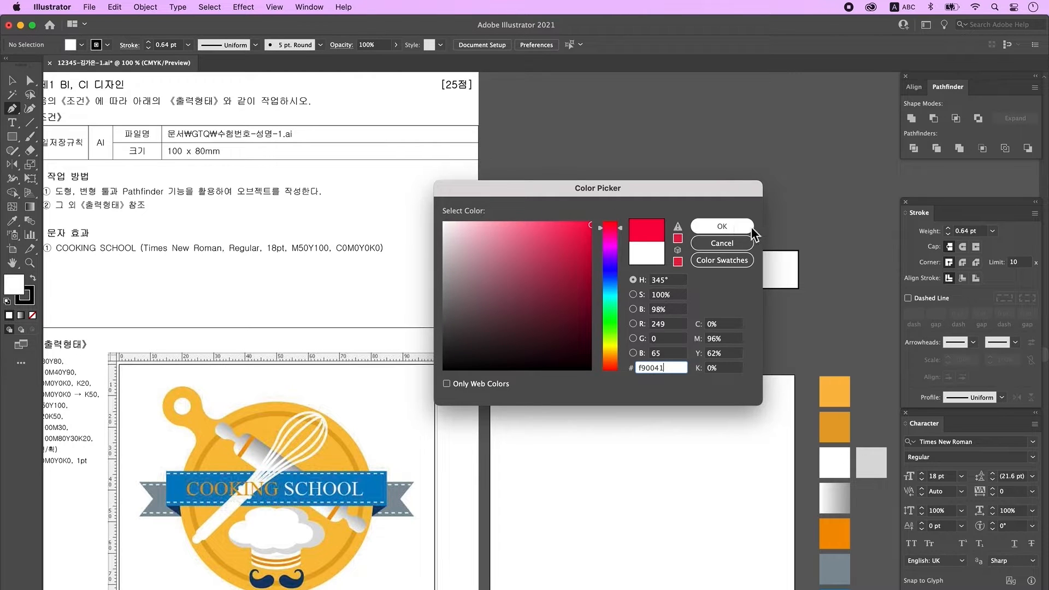
click(722, 226)
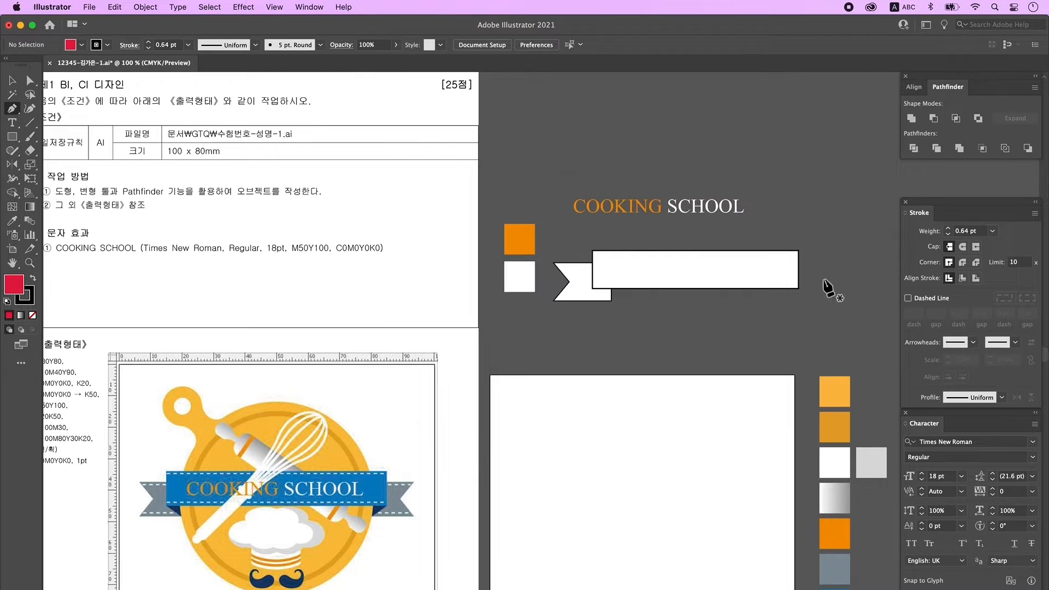
Draw a closed red triangle with the Pen tool as the ribbon fold between the long rectangle's lower left corner and the tail's right edge.
click(593, 289)
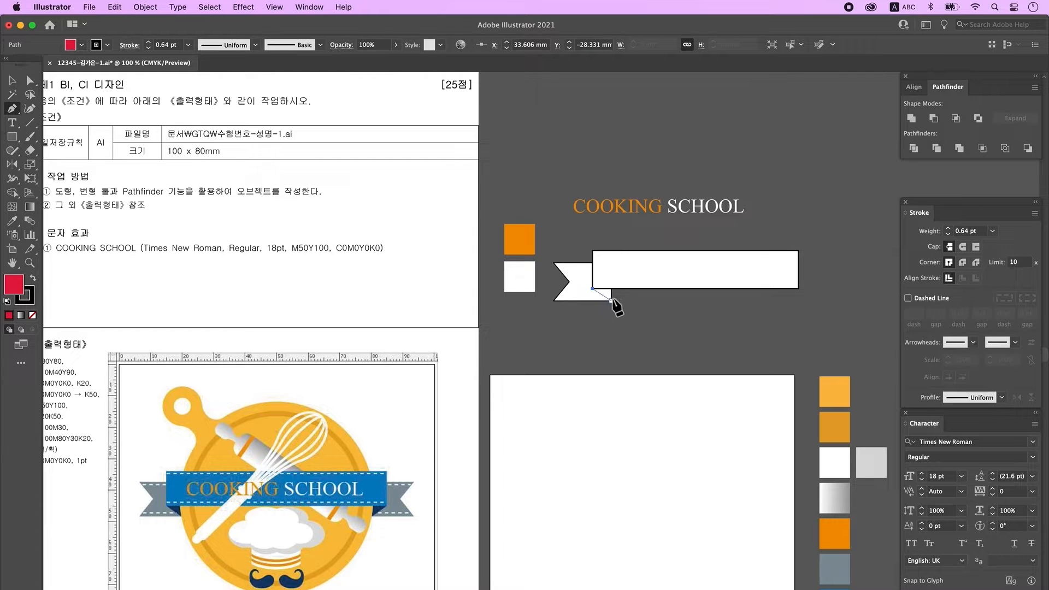
click(611, 300)
click(612, 263)
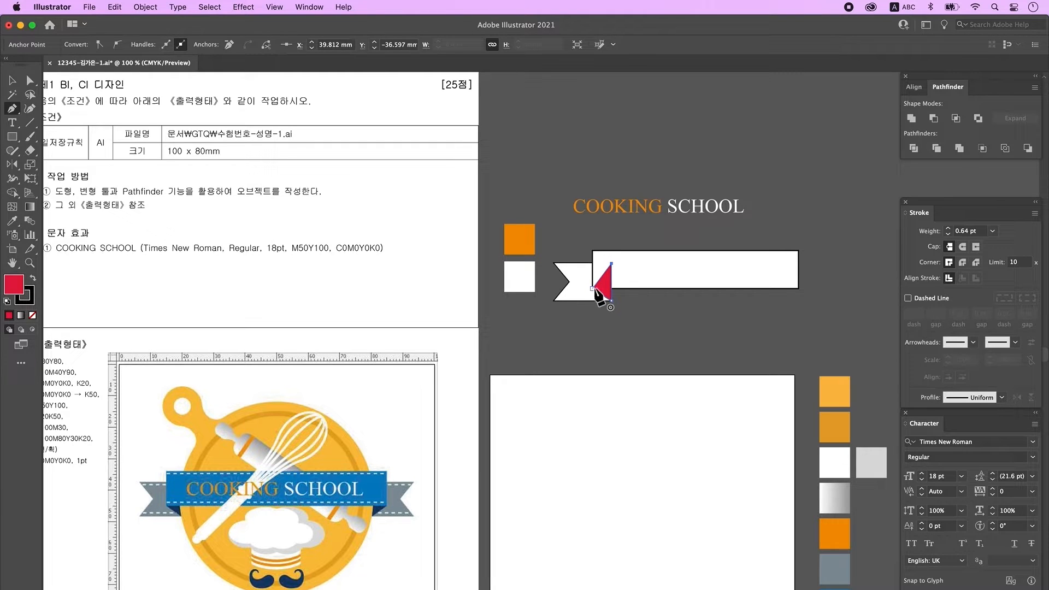
click(593, 288)
Use the Eyedropper to apply the blue swatch to the long rectangle, navy to the fold triangle and gray to the ribbon tail.
click(16, 81)
click(645, 267)
click(17, 222)
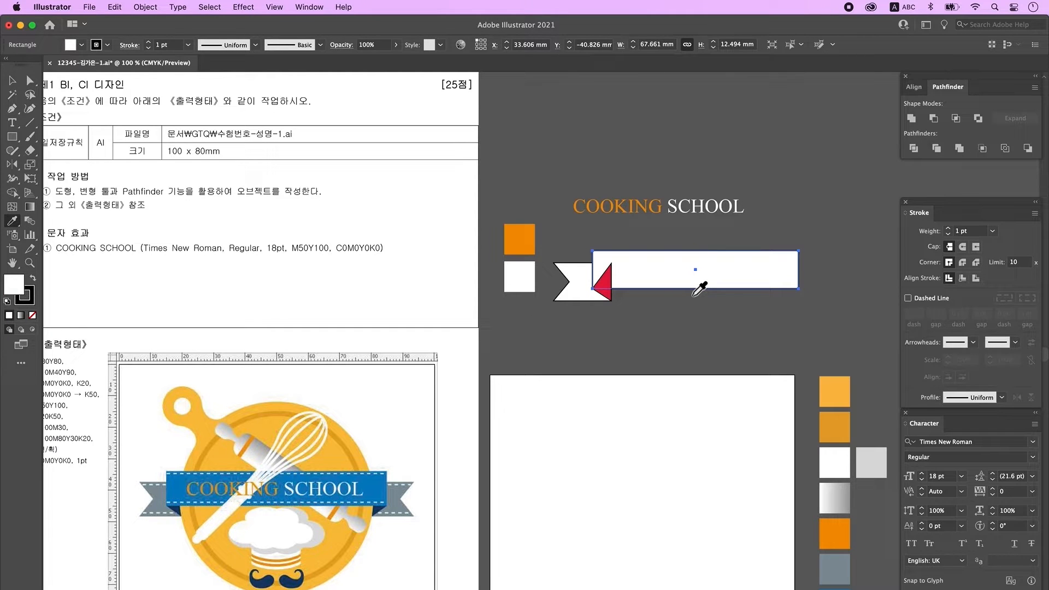
scroll(824, 467, down, 3)
click(831, 547)
super+click(603, 225)
click(834, 574)
super+click(578, 225)
click(831, 511)
Send the navy fold triangle and the gray ribbon tail behind the blue rectangle, with the tail at the very back.
key(v)
click(601, 232)
shift+click(575, 237)
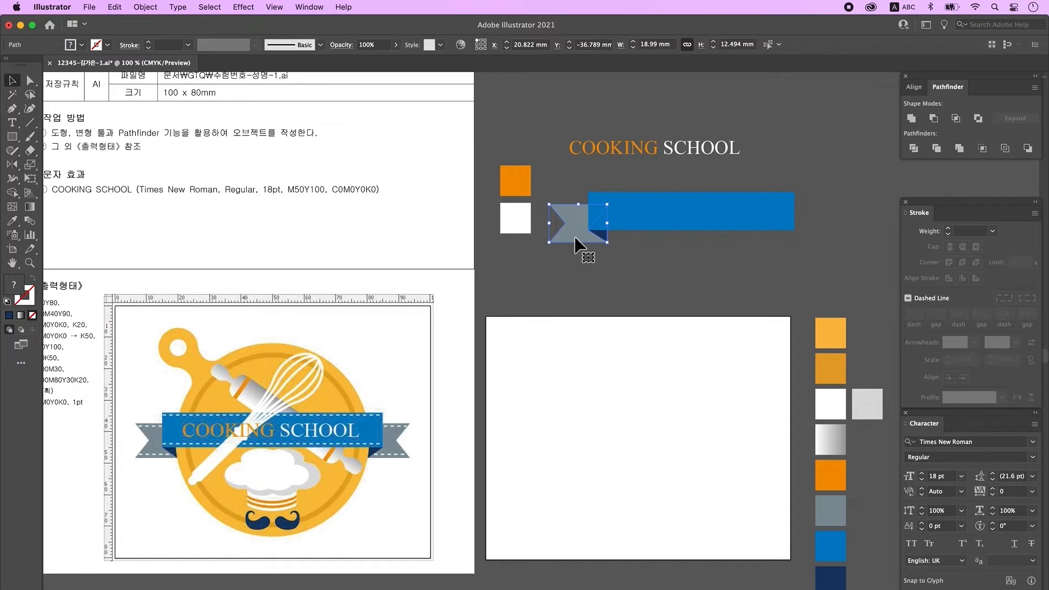
click(618, 238)
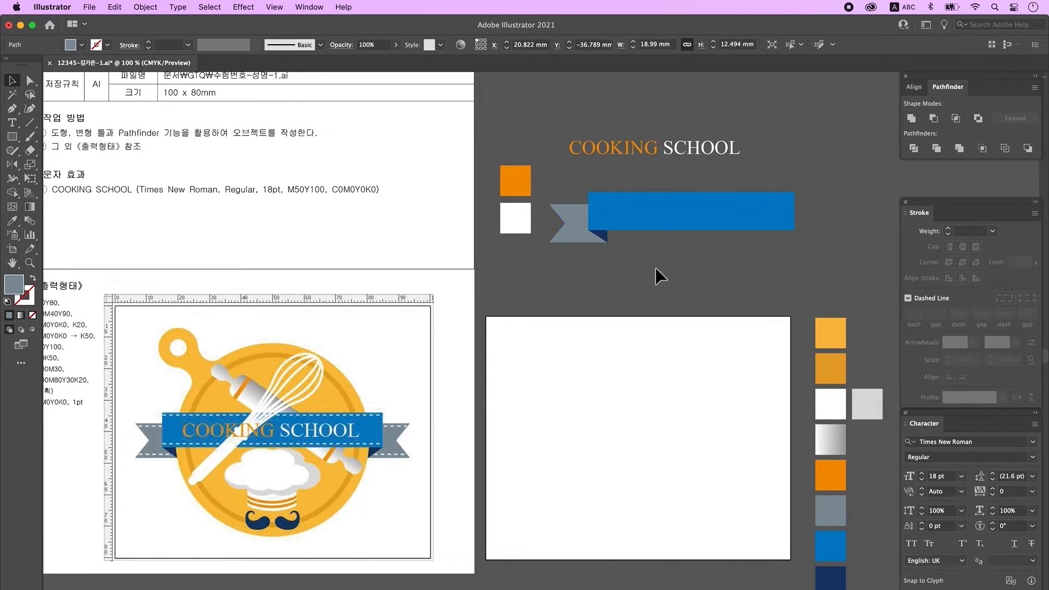
Draw a horizontal white 1 pt line about 64 mm long below the ribbon and give it a dashed stroke with 4 pt dashes.
key(super+minus)
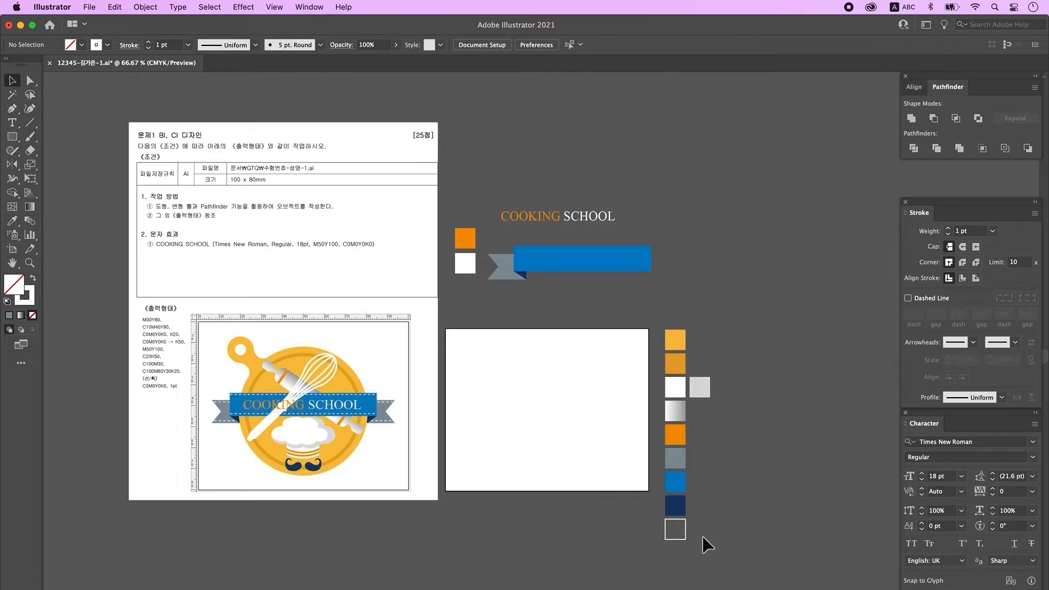
drag(638, 526, 636, 524)
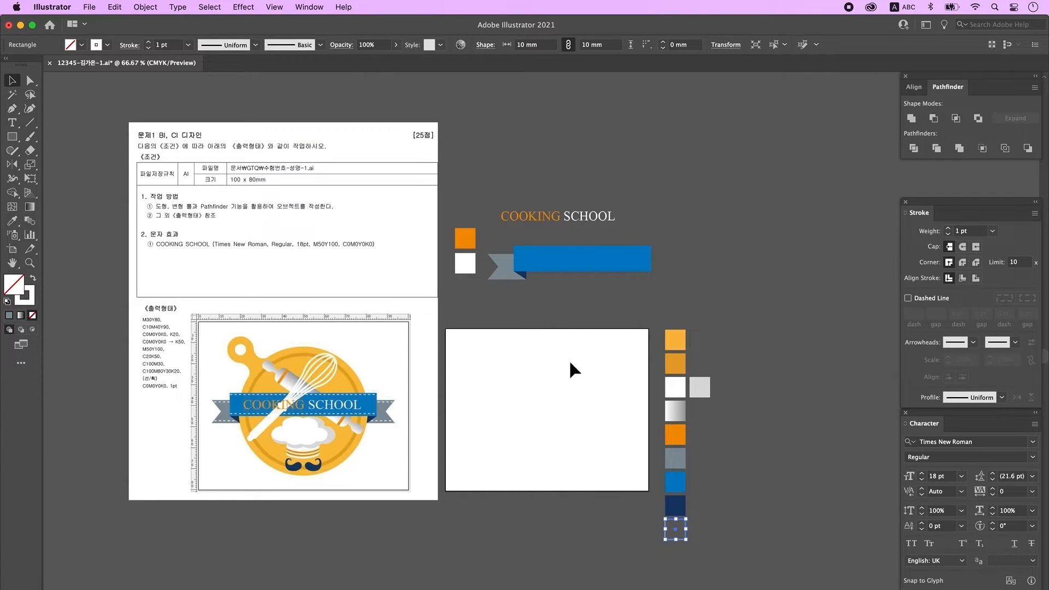
click(30, 123)
mouse_move(521, 297)
mouse_down()
mouse_move(659, 300)
mouse_move(651, 297)
mouse_up()
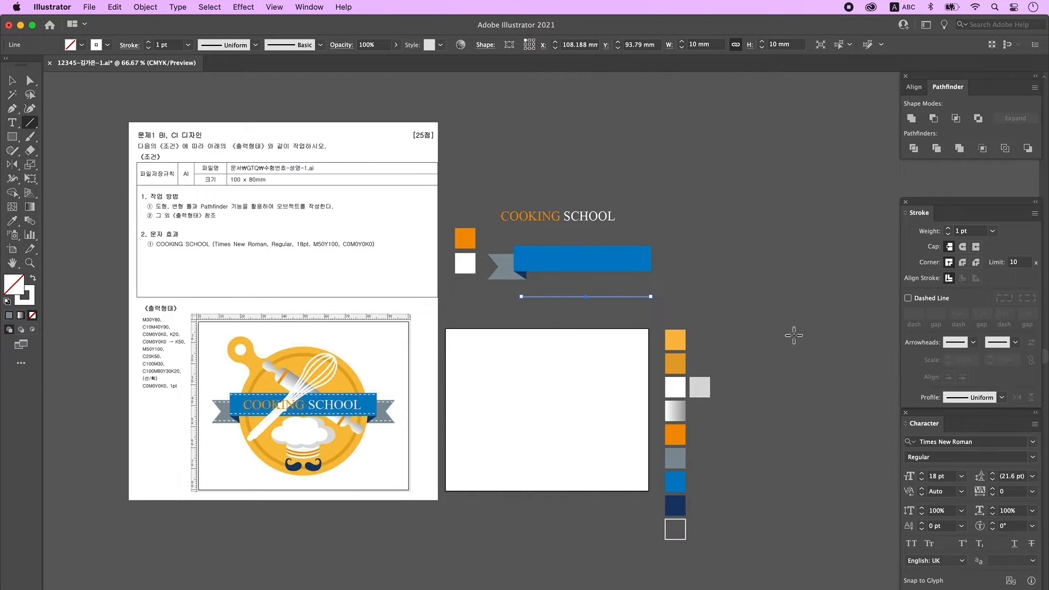
super+click(592, 302)
super+click(592, 301)
drag(471, 413, 719, 252)
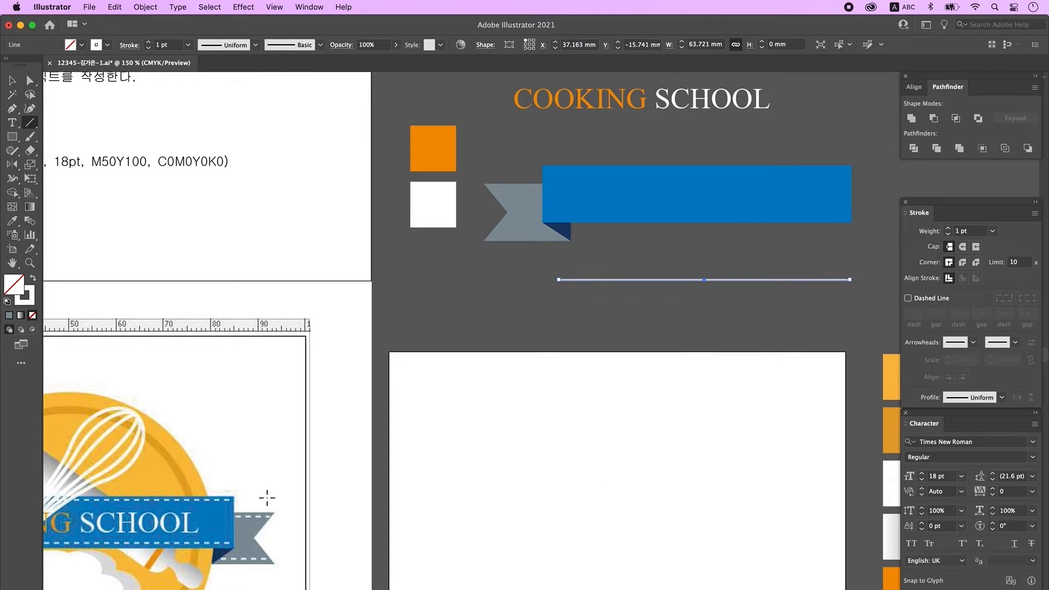
click(940, 300)
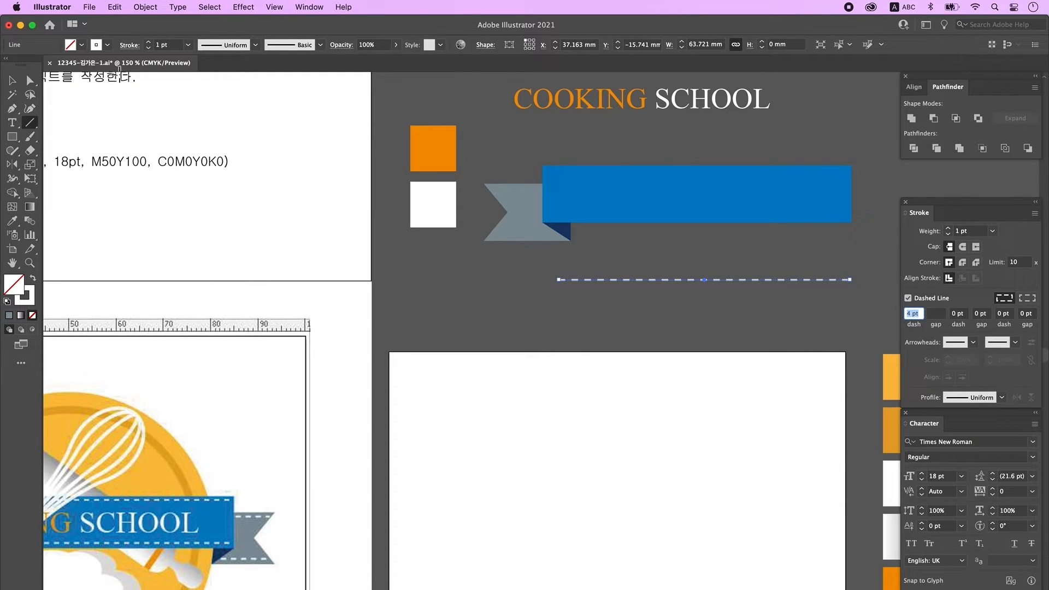
Place the dashed line along the blue rectangle's upper edge, about 67 mm long, and duplicate it along the lower edge.
click(12, 80)
click(592, 306)
scroll(593, 306, up, 3)
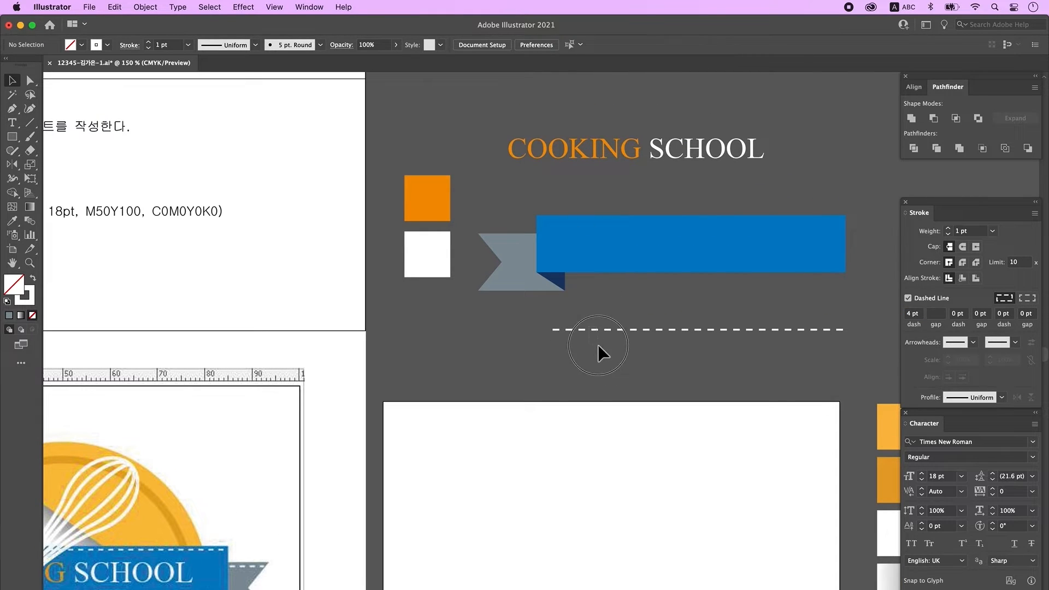
drag(625, 329, 610, 220)
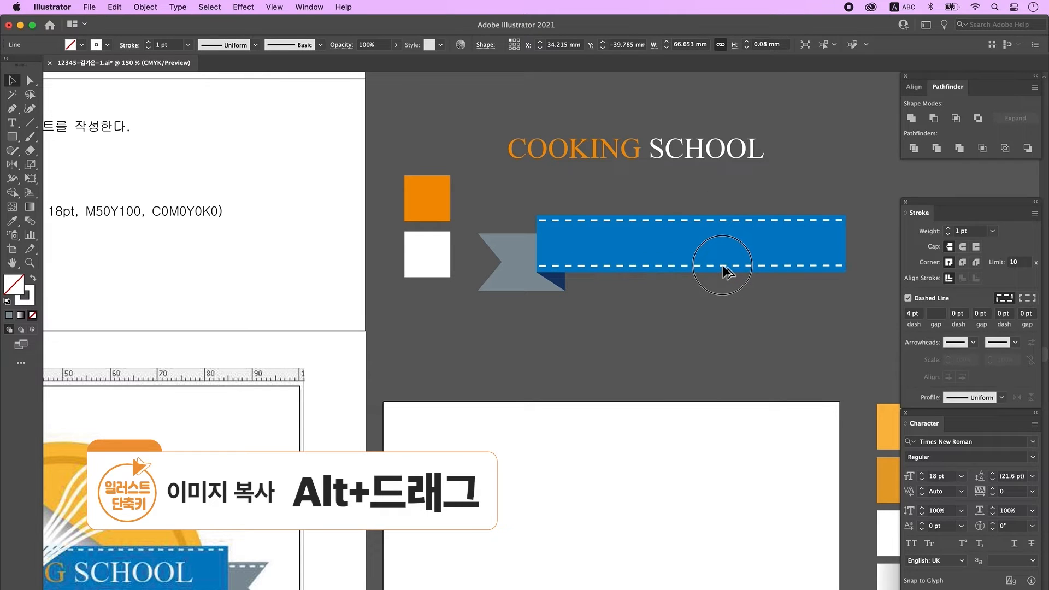
Duplicate the dashed line, shorten the copy to about 12 mm and place it along the gray tail's upper edge.
drag(725, 272, 700, 305)
drag(845, 312, 595, 312)
click(644, 349)
drag(520, 342, 727, 324)
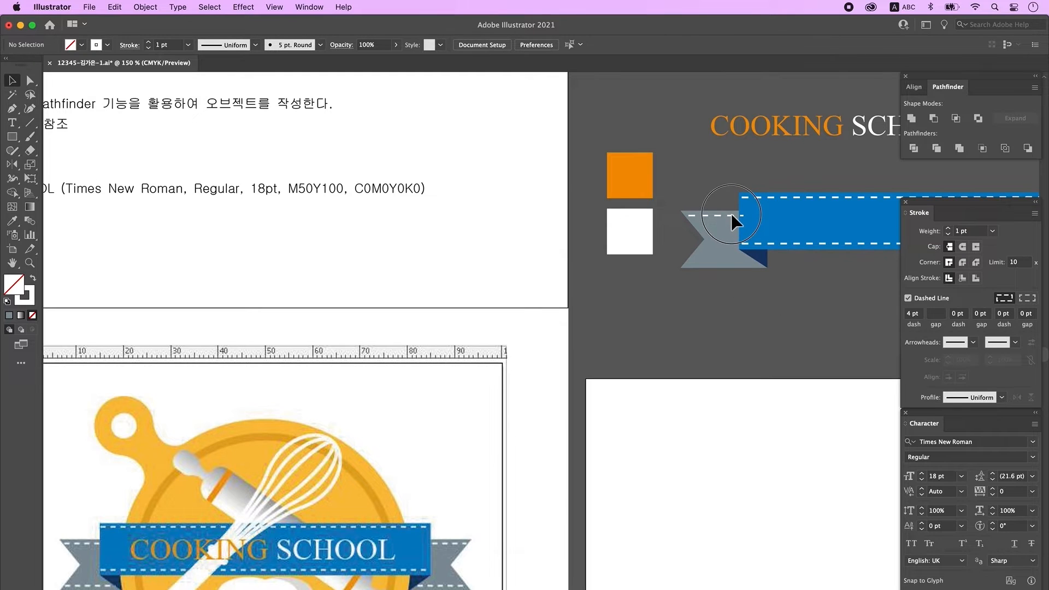
Copy the short dashed line to the gray tail's lower edge, and move the upper one closer to the edge and behind the blue rectangle.
drag(731, 214, 732, 265)
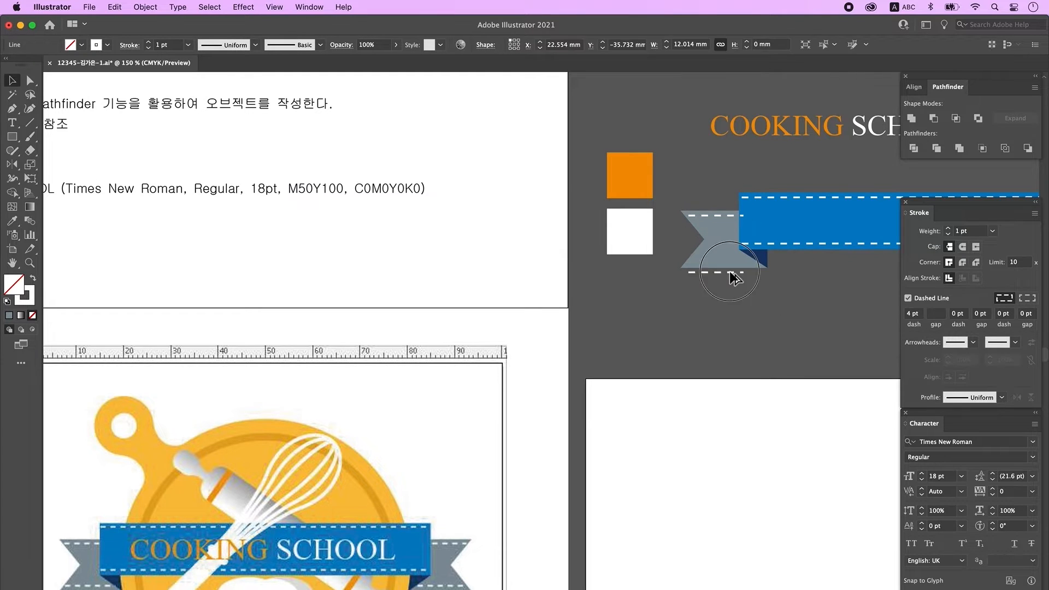
click(866, 333)
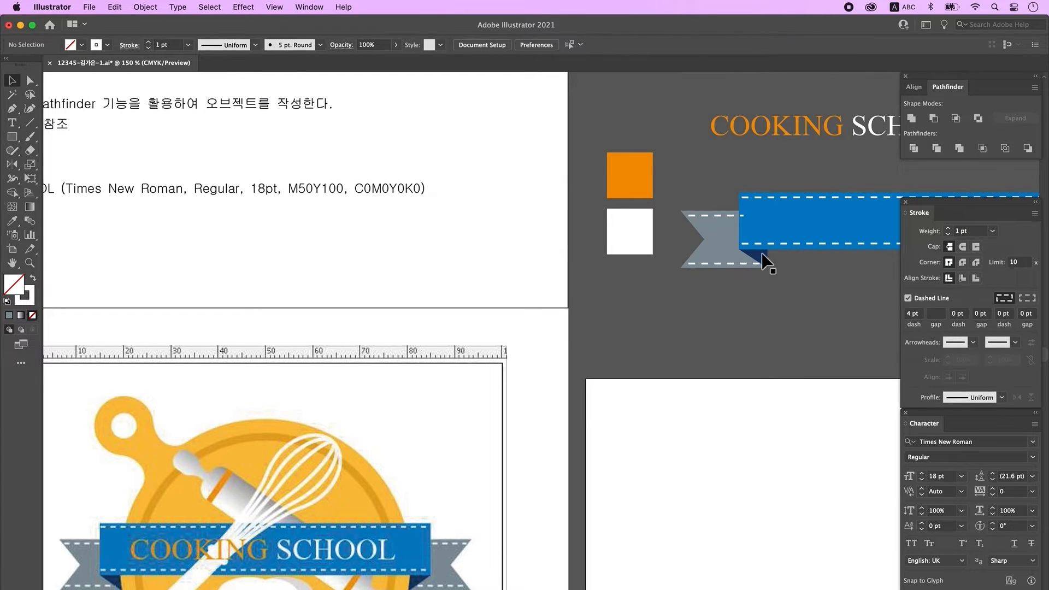
click(708, 216)
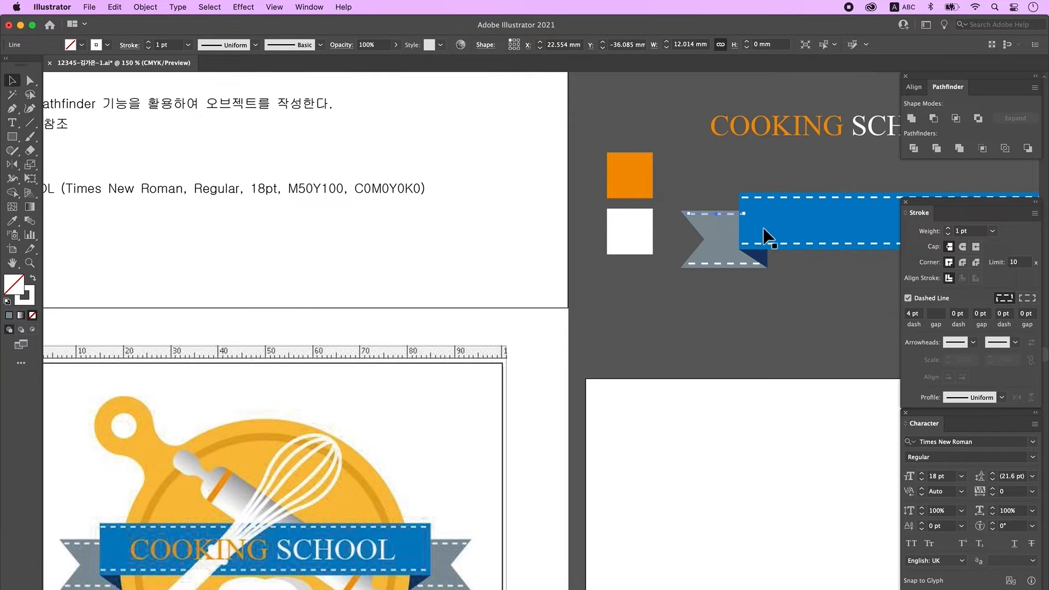
click(756, 298)
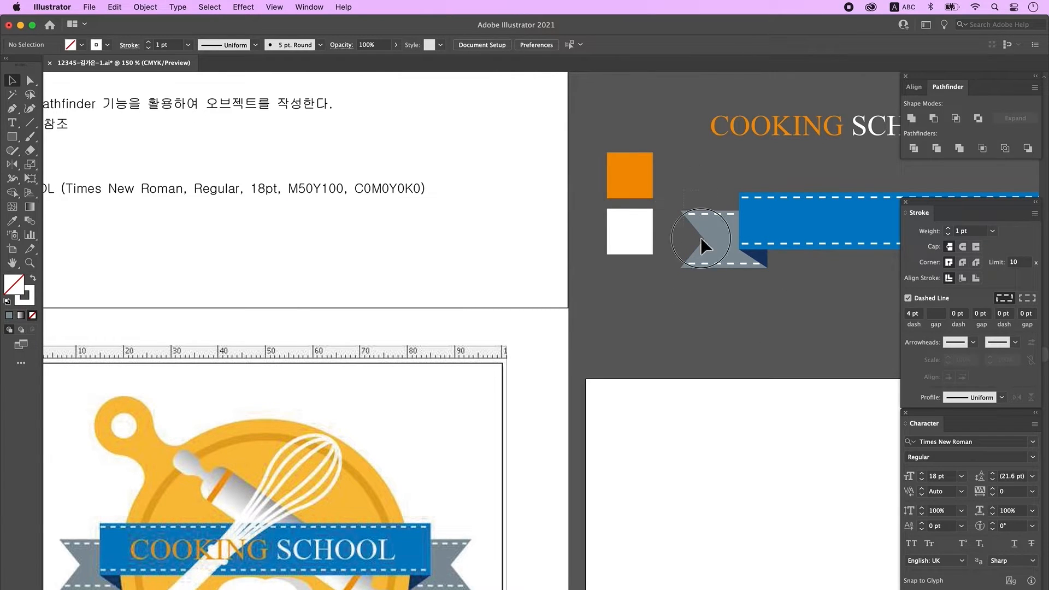
Group the gray ribbon tail with its navy fold triangle and two short dashed lines, keeping the pieces behind the blue rectangle.
drag(719, 296, 767, 260)
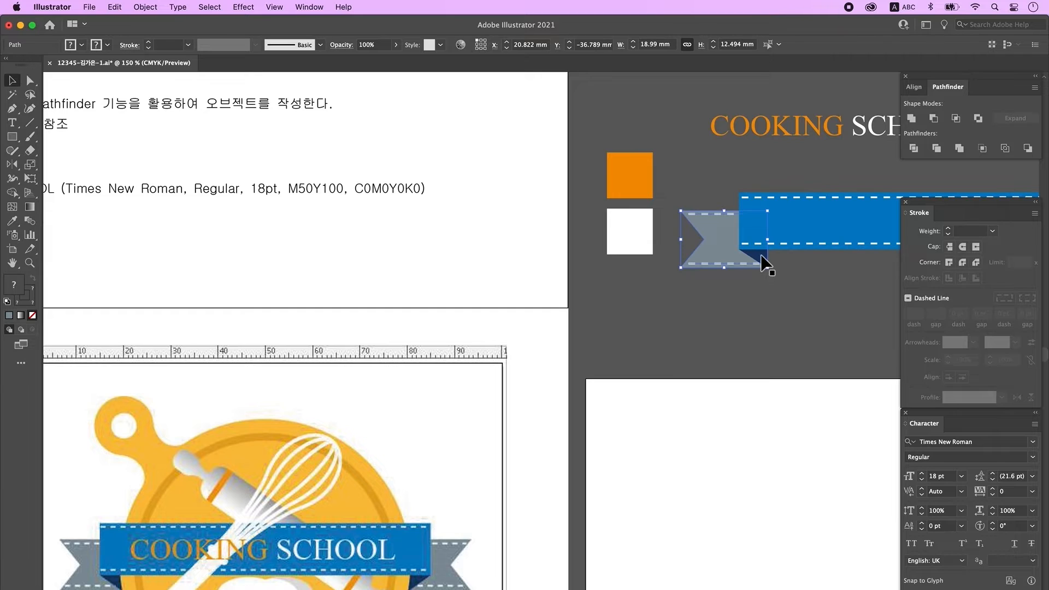
drag(764, 256, 776, 305)
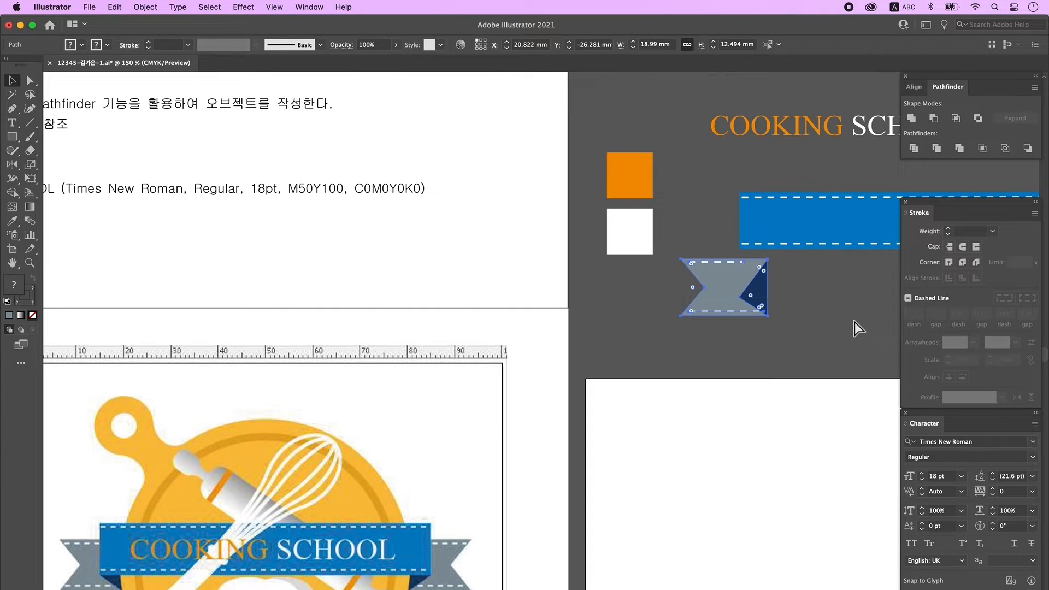
key(super+z)
right_click(755, 255)
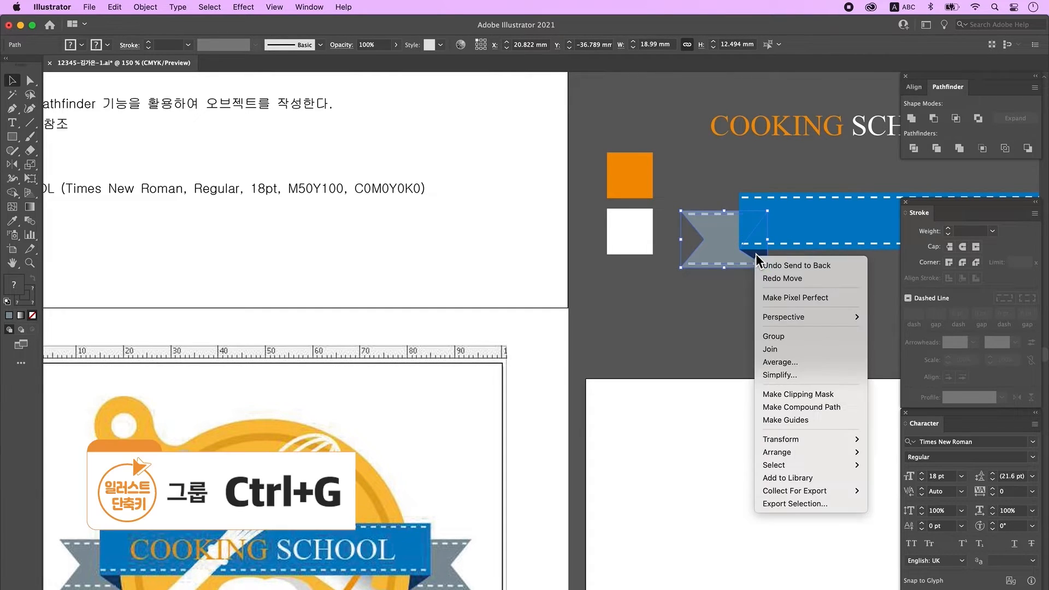
click(790, 338)
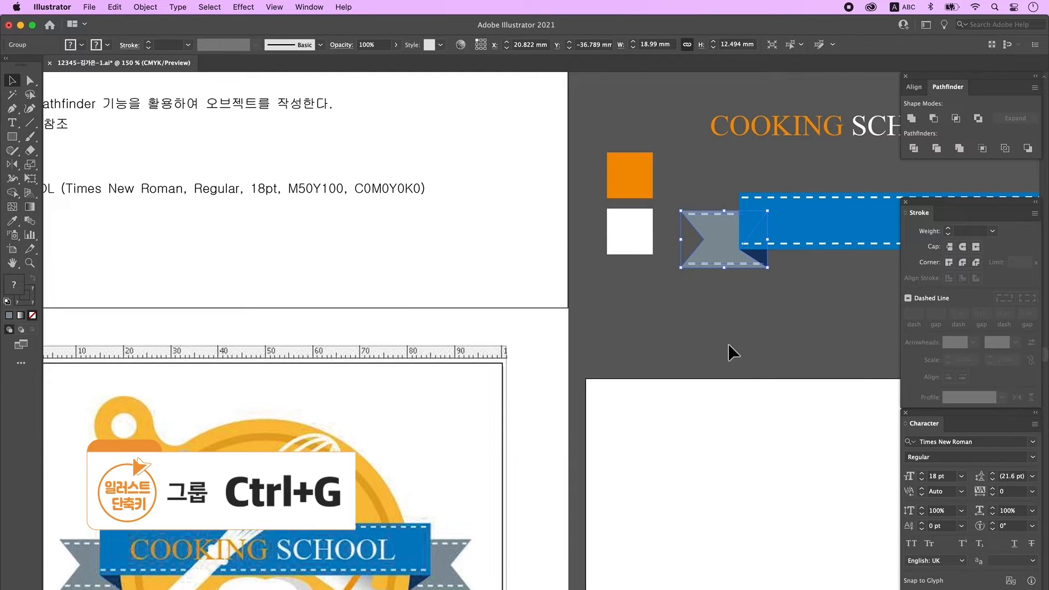
click(732, 327)
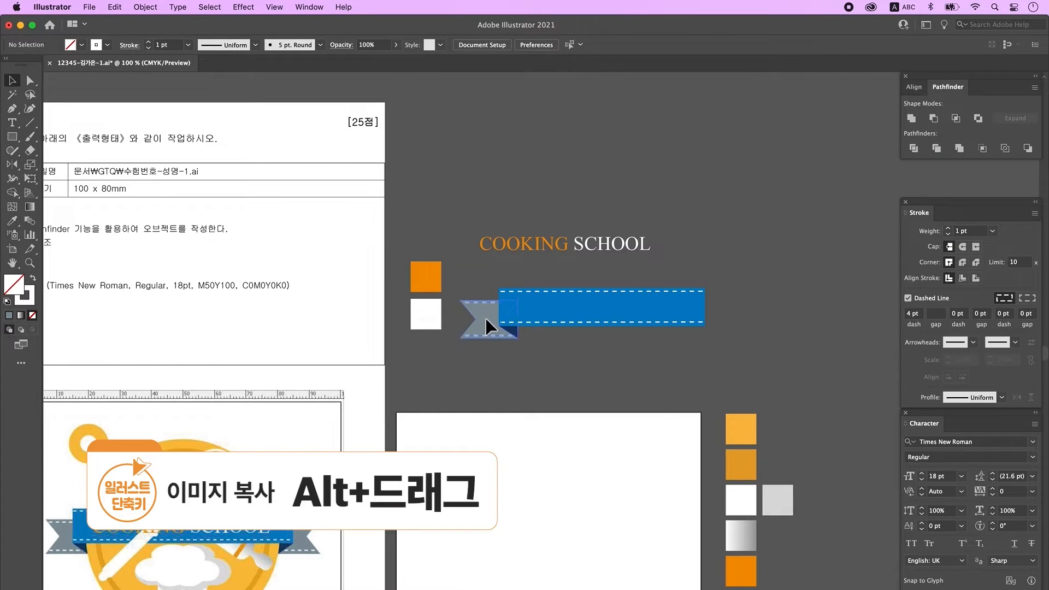
Duplicate the ribbon tail group at the blue rectangle's right end and reflect the copy horizontally.
click(486, 319)
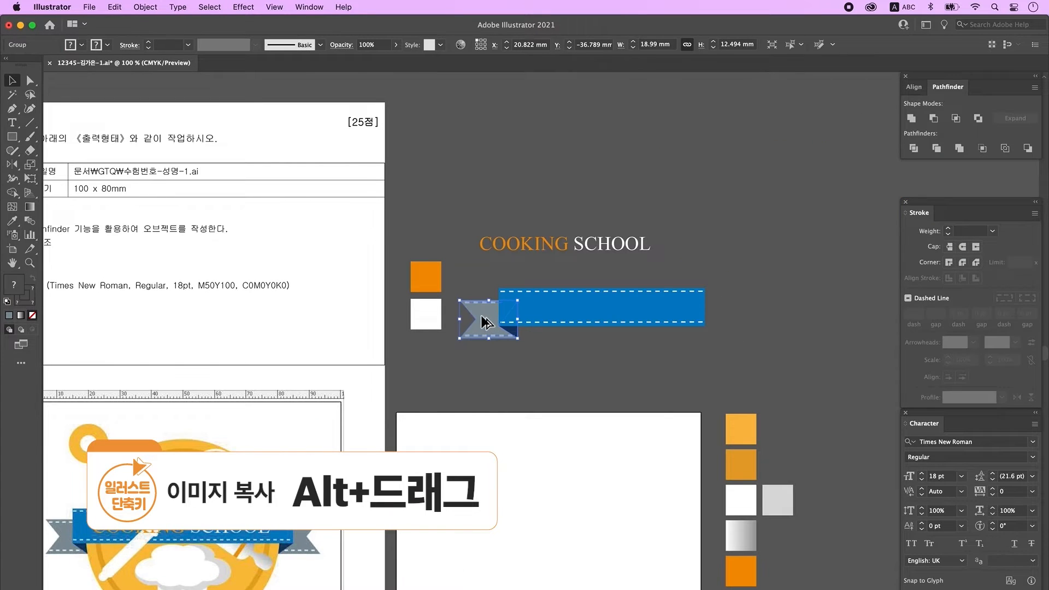
drag(482, 318, 706, 319)
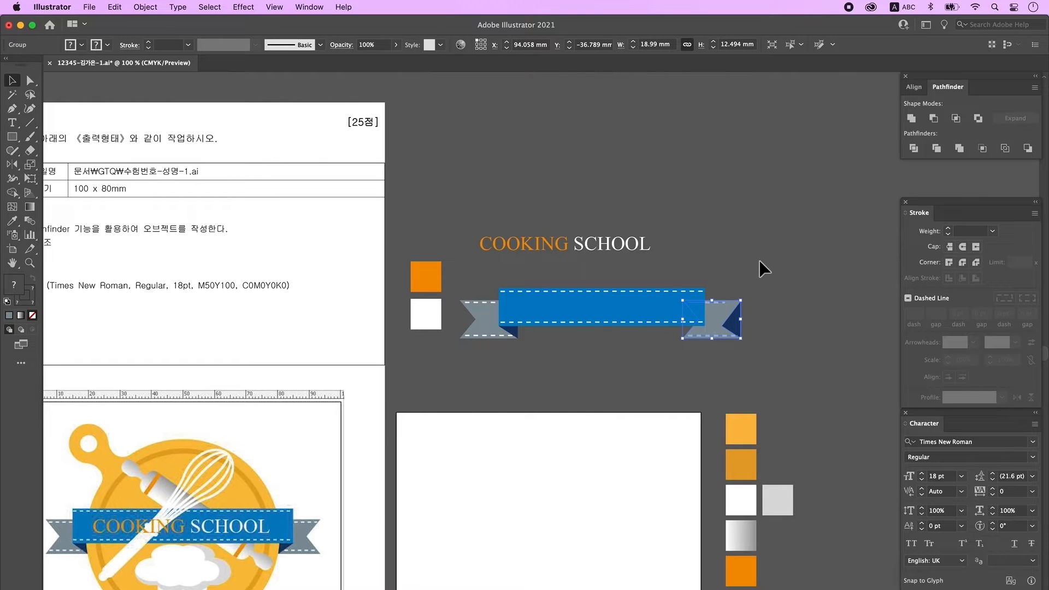
double_click(13, 167)
click(424, 332)
click(12, 81)
click(772, 376)
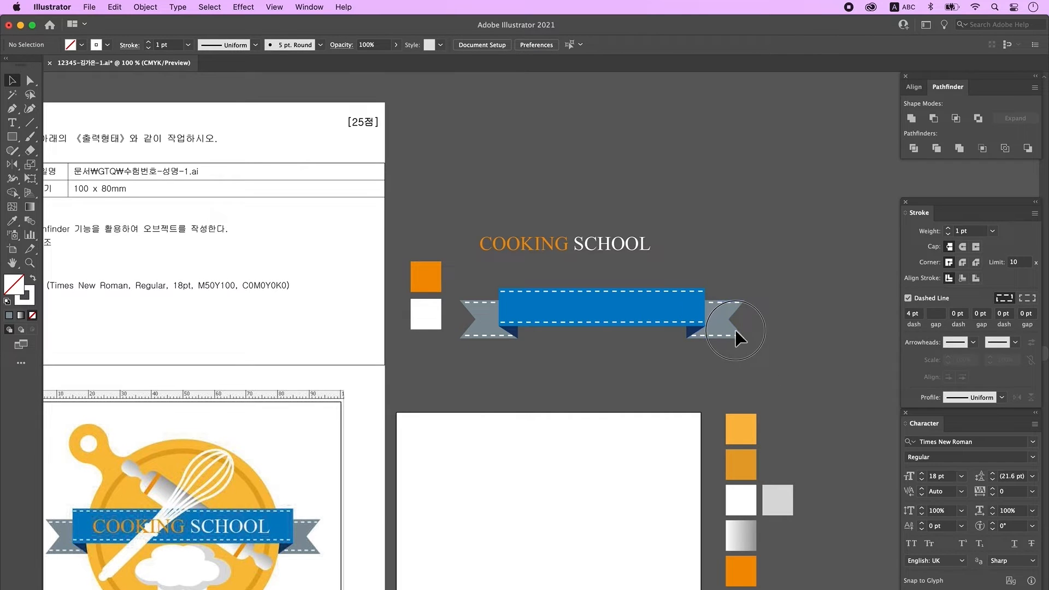
Shorten the left ribbon tail slightly by nudging the anchor points of its notched end inward.
scroll(479, 294, left, 3)
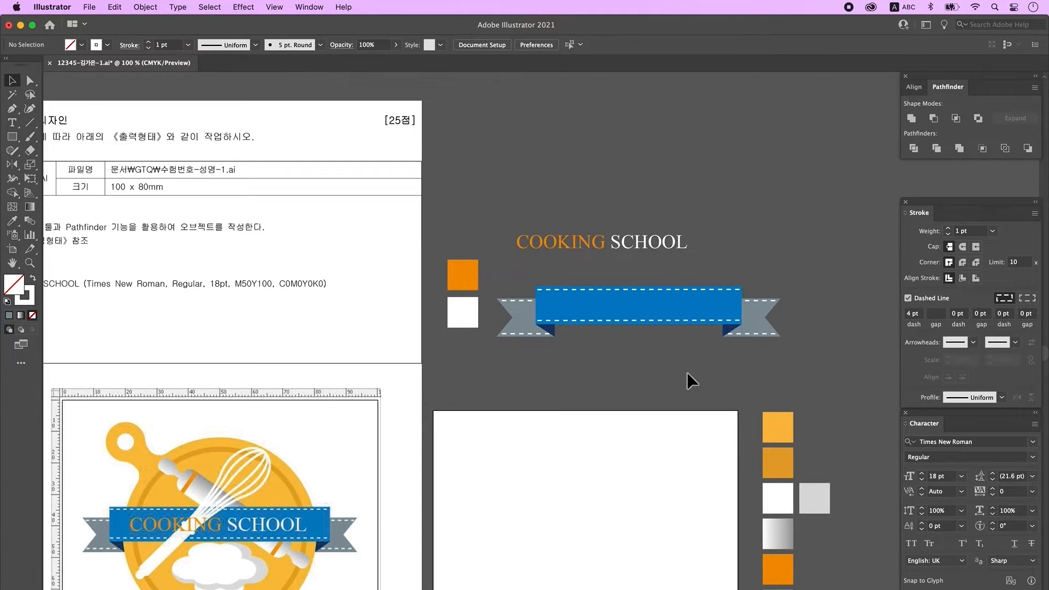
click(30, 81)
drag(501, 352, 516, 355)
drag(490, 286, 523, 361)
key(shift+Right)
key(super+z)
key(Right)
key(Right)
key(Right)
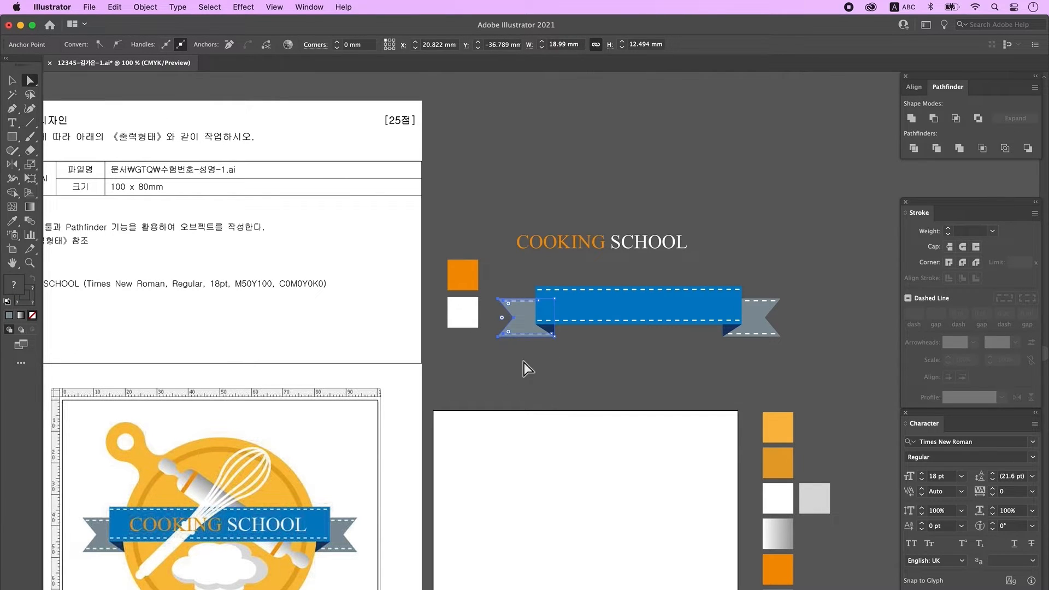
Shorten the right ribbon tail by nudging its notched end's anchor points inward by the same amount.
scroll(523, 363, down, 1)
drag(795, 342, 754, 267)
key(Left)
key(Left)
key(Left)
click(663, 347)
scroll(644, 334, up, 1)
Move the COOKING SCHOOL text onto the blue rectangle and bring it to the front.
key(v)
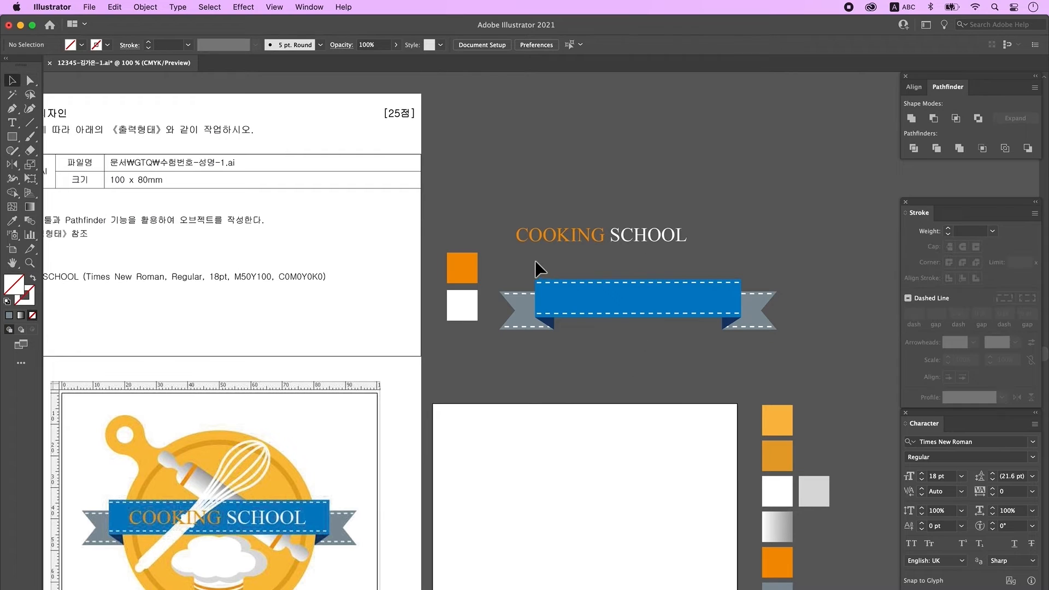
drag(585, 237, 599, 301)
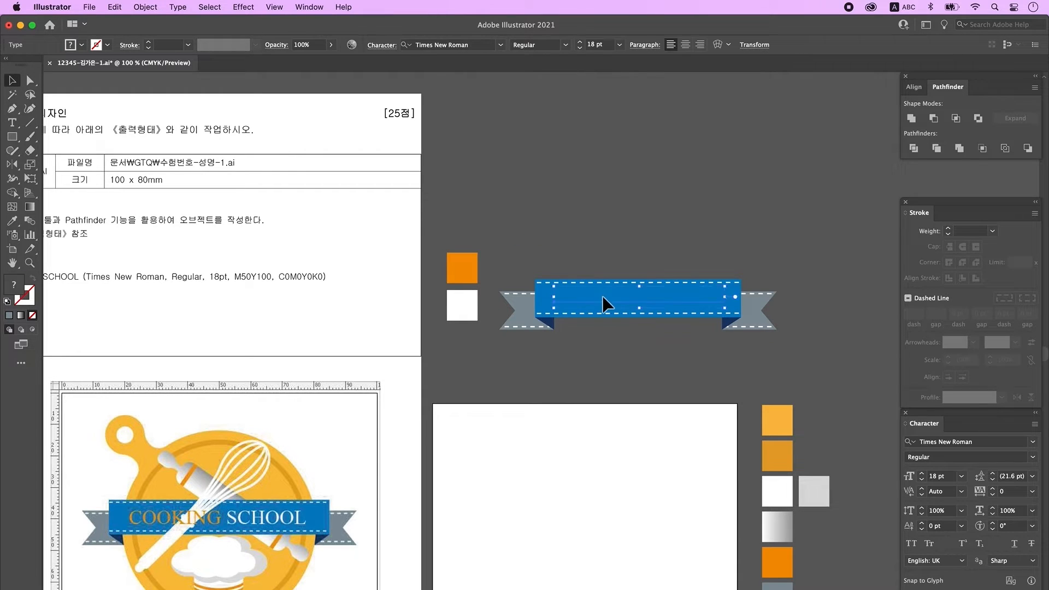
key(shift+super+bracketright)
drag(611, 295, 611, 296)
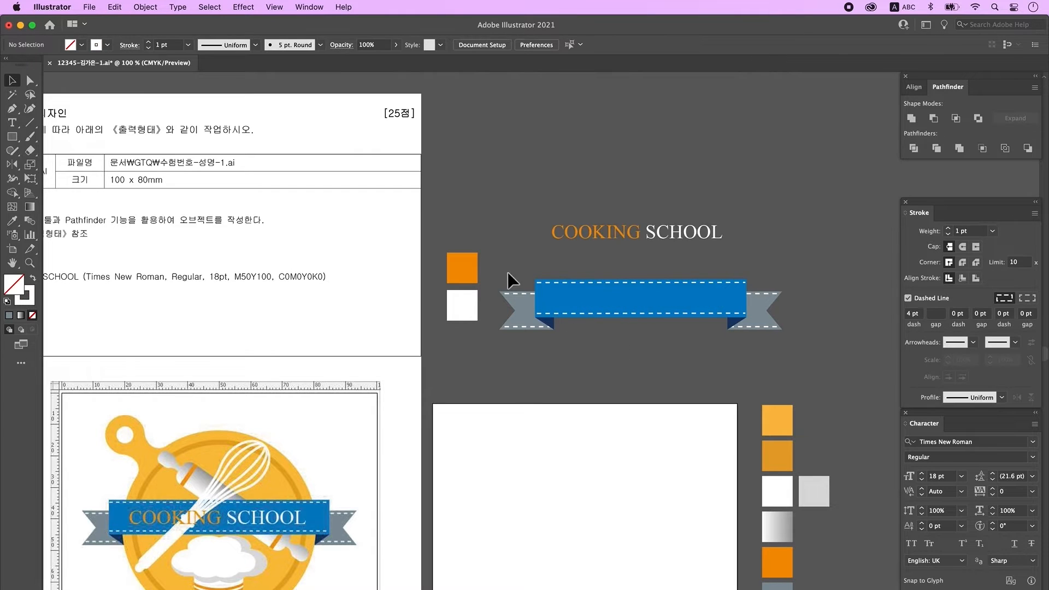
Group all the ribbon banner pieces, leaving the COOKING SCHOOL text out of the group.
drag(507, 271, 801, 359)
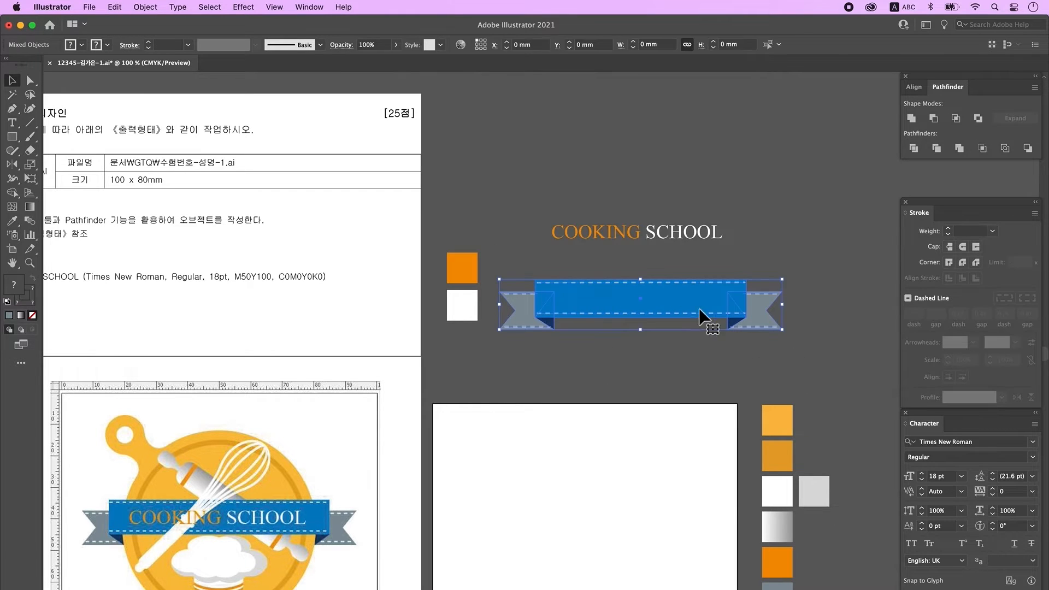
right_click(692, 299)
click(730, 400)
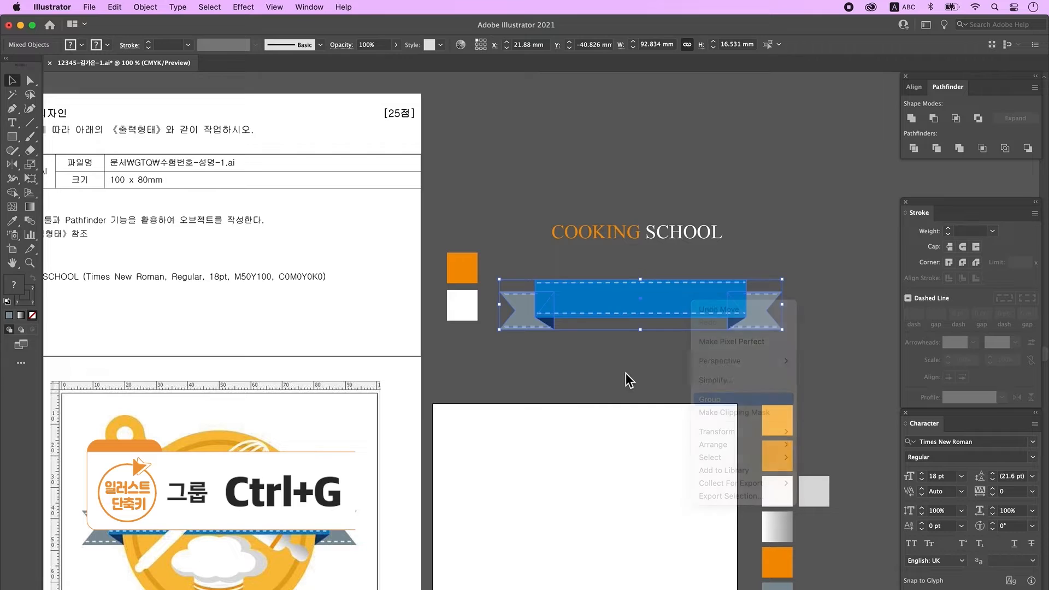
click(637, 371)
Place the COOKING SCHOOL text on the blue ribbon and align the text and the banner group by their horizontal centers.
drag(636, 236, 638, 293)
click(683, 356)
drag(686, 252, 668, 235)
click(914, 87)
drag(832, 370, 677, 257)
click(933, 118)
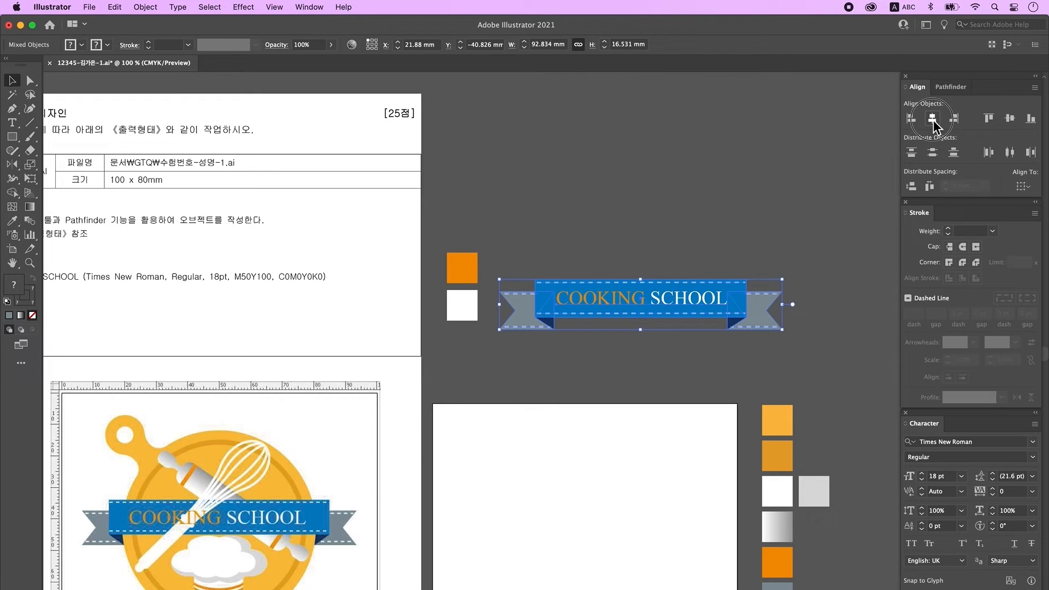
click(687, 361)
scroll(245, 439, down, 1)
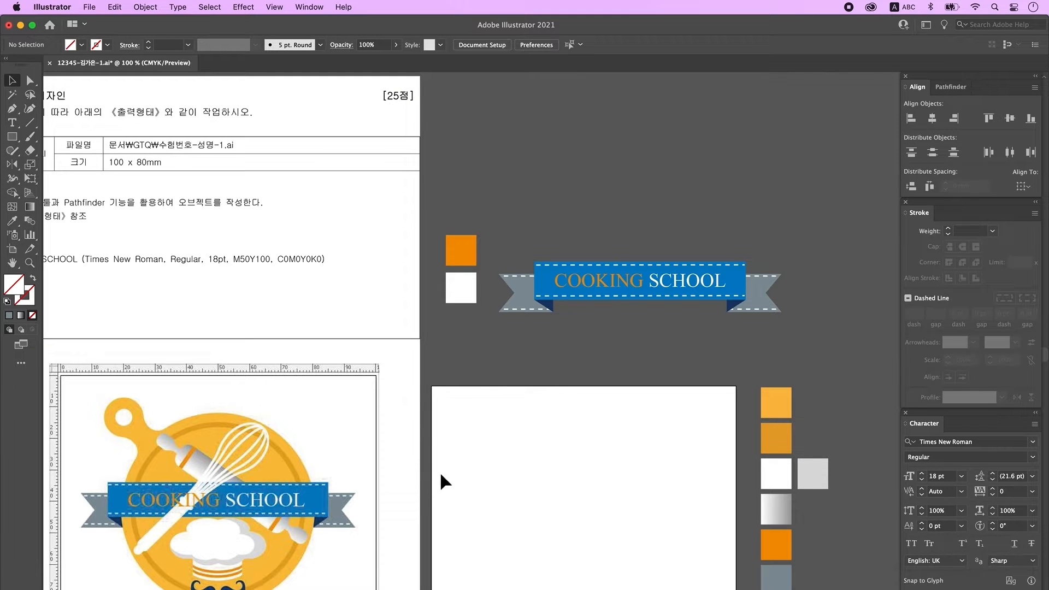
drag(442, 477, 457, 447)
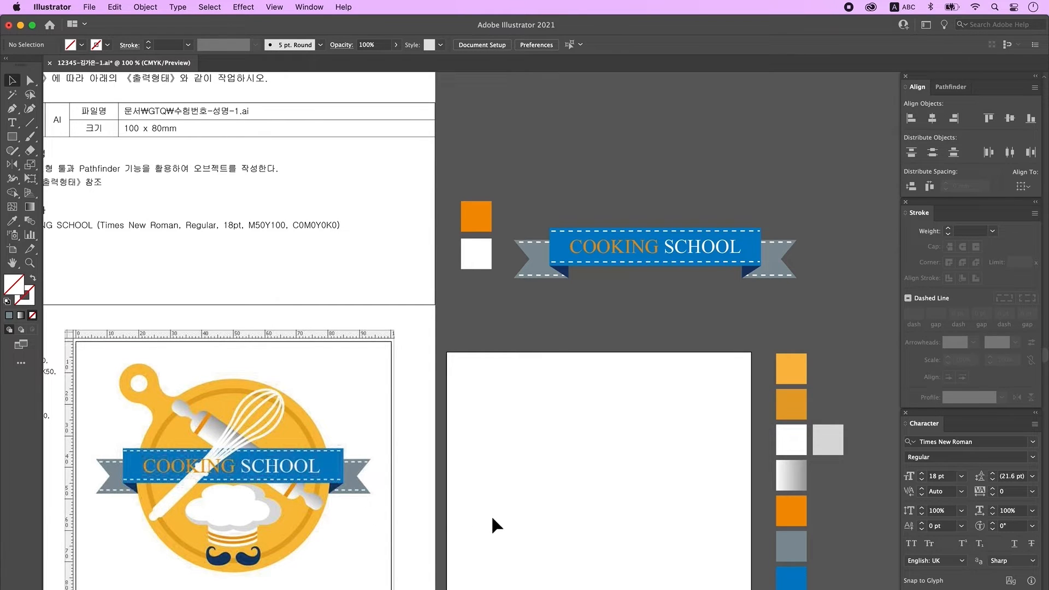
Draw a circle about 68 mm in diameter with the default white fill and black stroke and place it low on the artboard.
scroll(491, 515, up, 3)
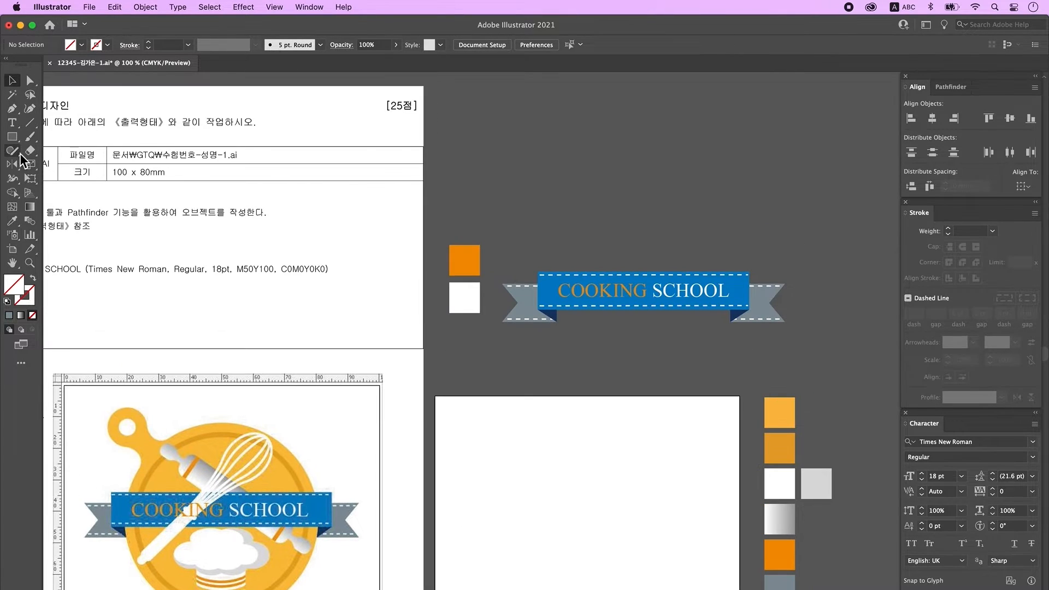
key(l)
key(d)
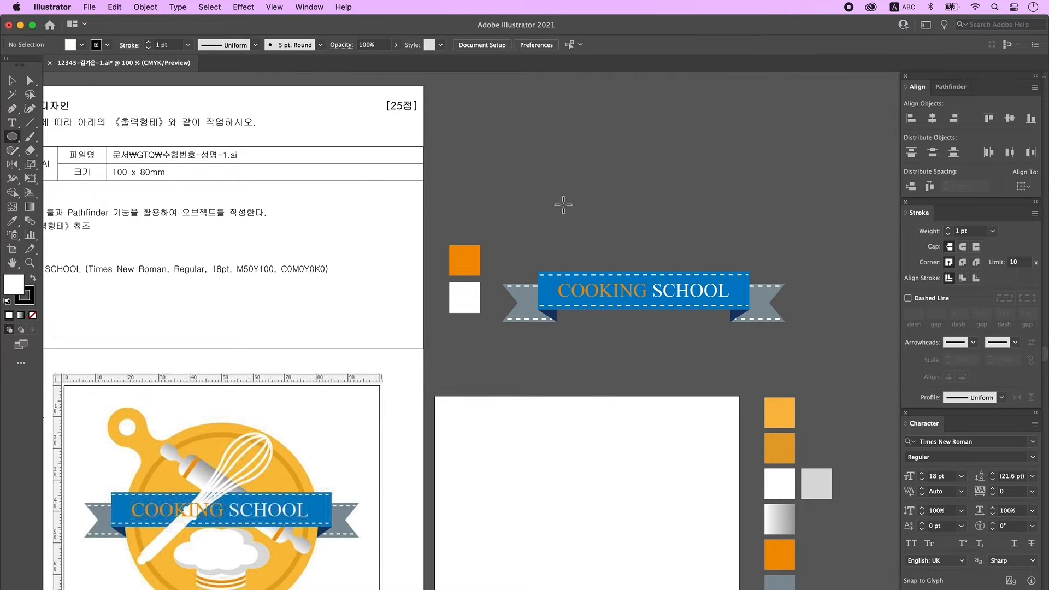
drag(555, 158, 668, 362)
click(12, 81)
drag(656, 272, 644, 279)
drag(743, 161, 750, 155)
click(776, 169)
key(super+minus)
drag(592, 473, 580, 425)
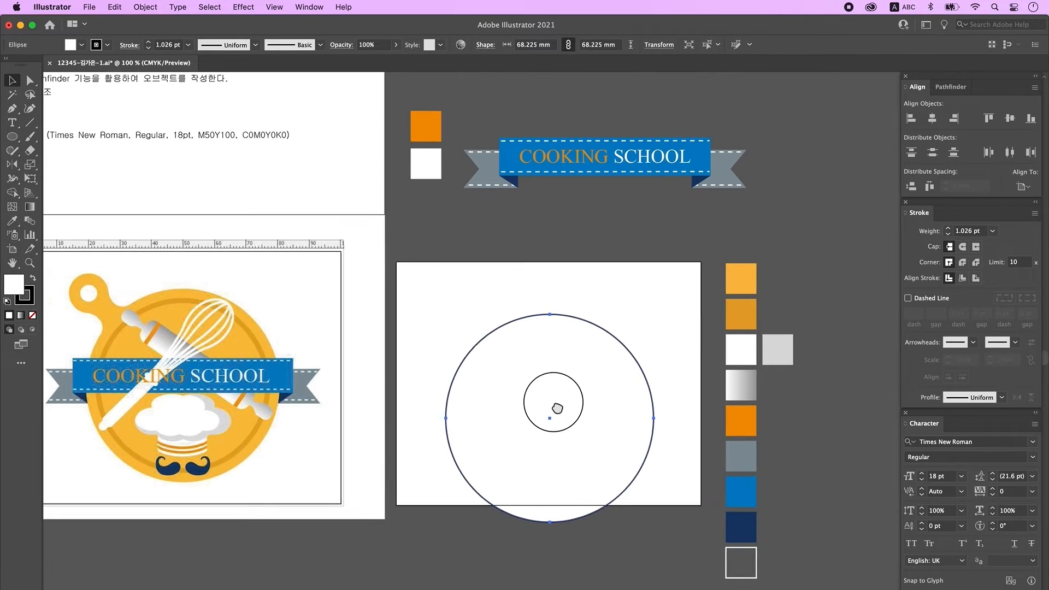
Draw a circle about 16 mm in diameter and place it just above the large circle for the board's handle end.
key(l)
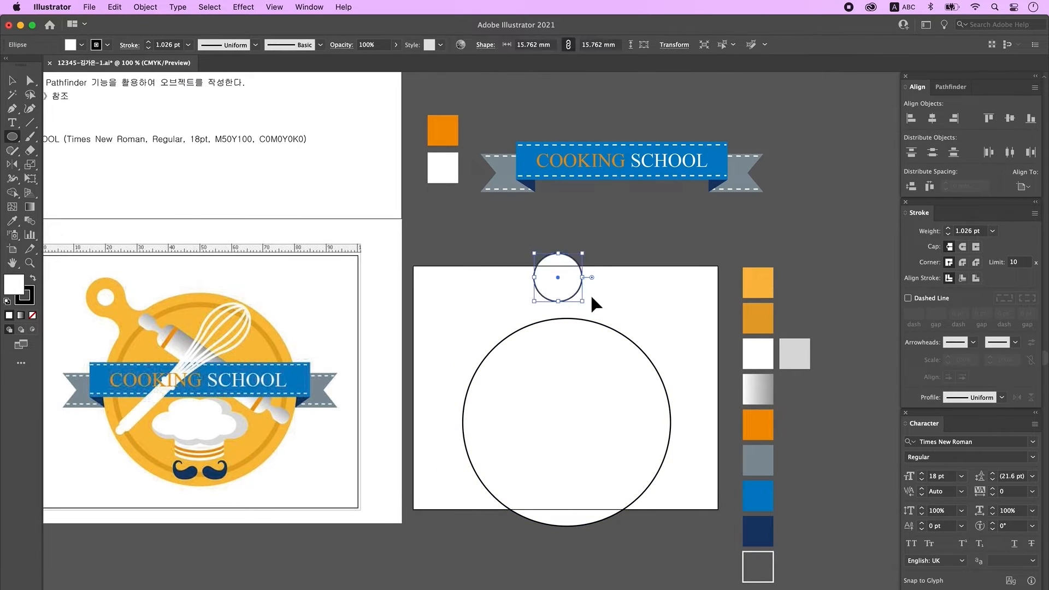
drag(551, 259, 602, 322)
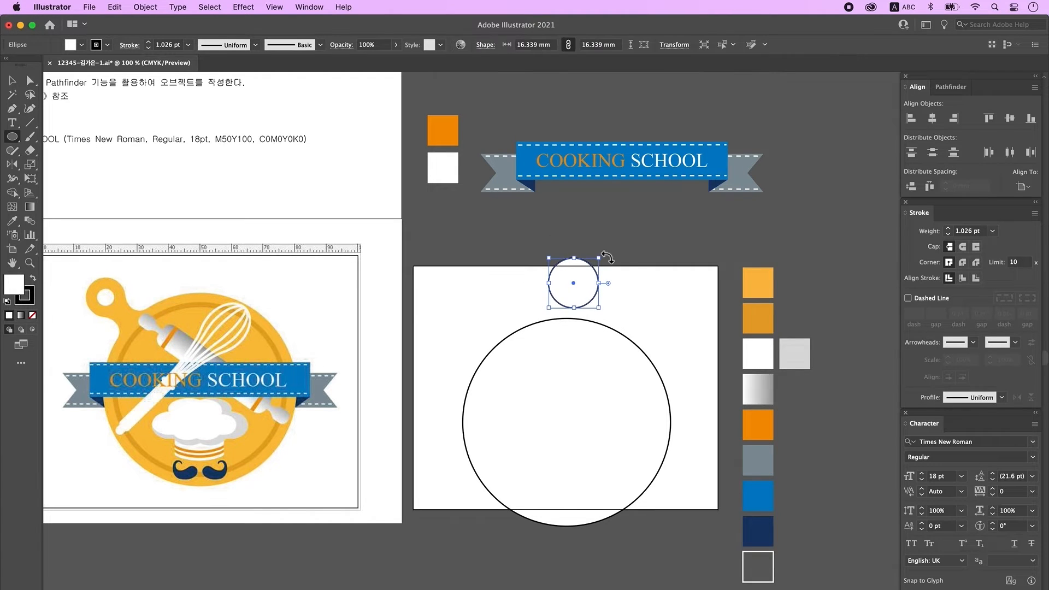
click(12, 80)
mouse_move(590, 276)
mouse_down()
mouse_move(624, 281)
mouse_move(549, 270)
mouse_move(580, 269)
mouse_move(571, 271)
mouse_up()
click(588, 304)
click(626, 303)
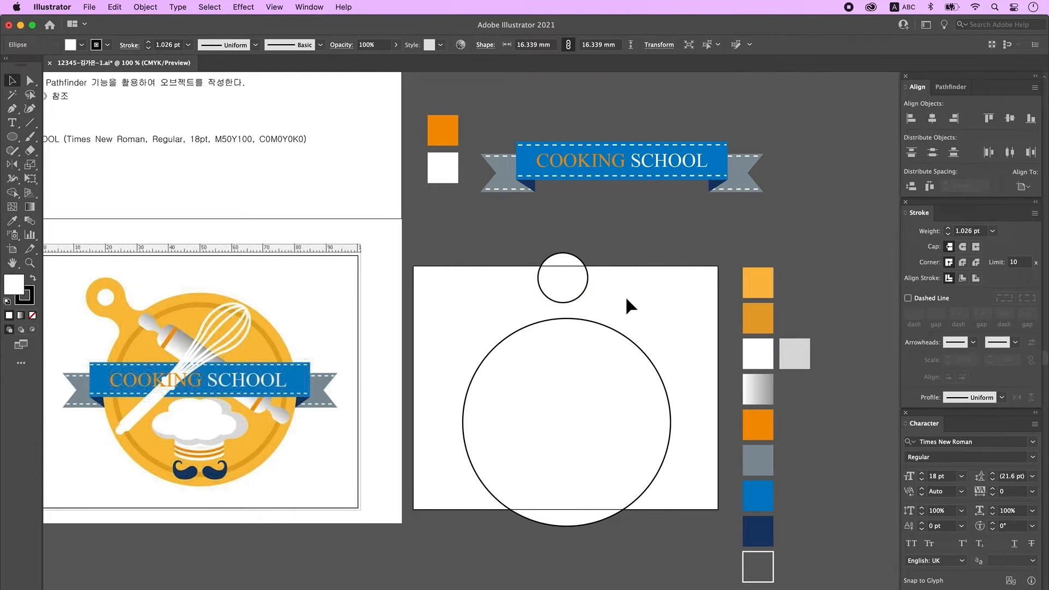
Align the small and large circles by their horizontal centers.
drag(483, 258, 553, 367)
drag(526, 256, 617, 401)
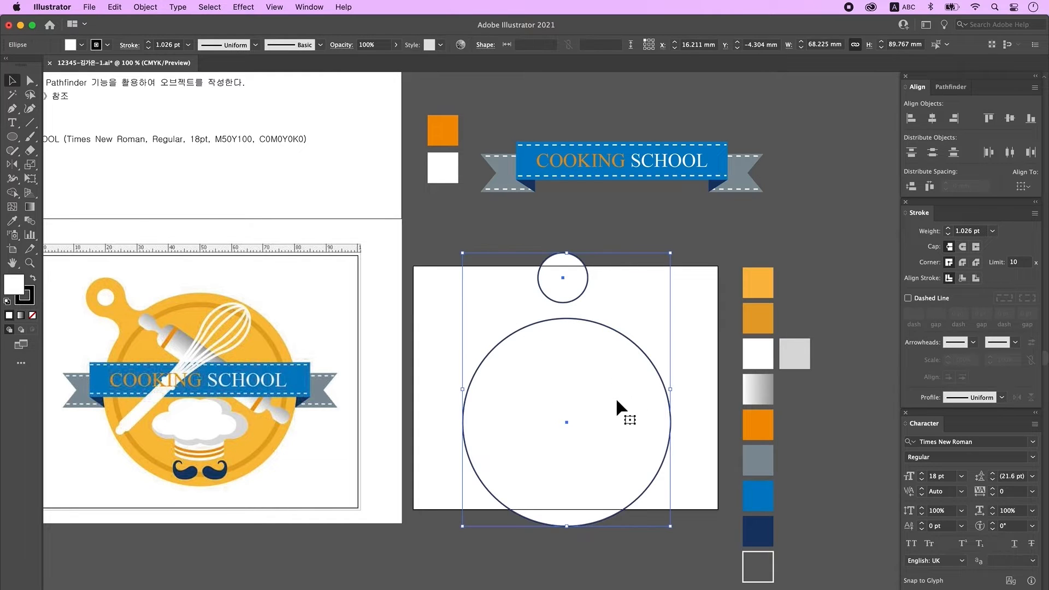
click(935, 120)
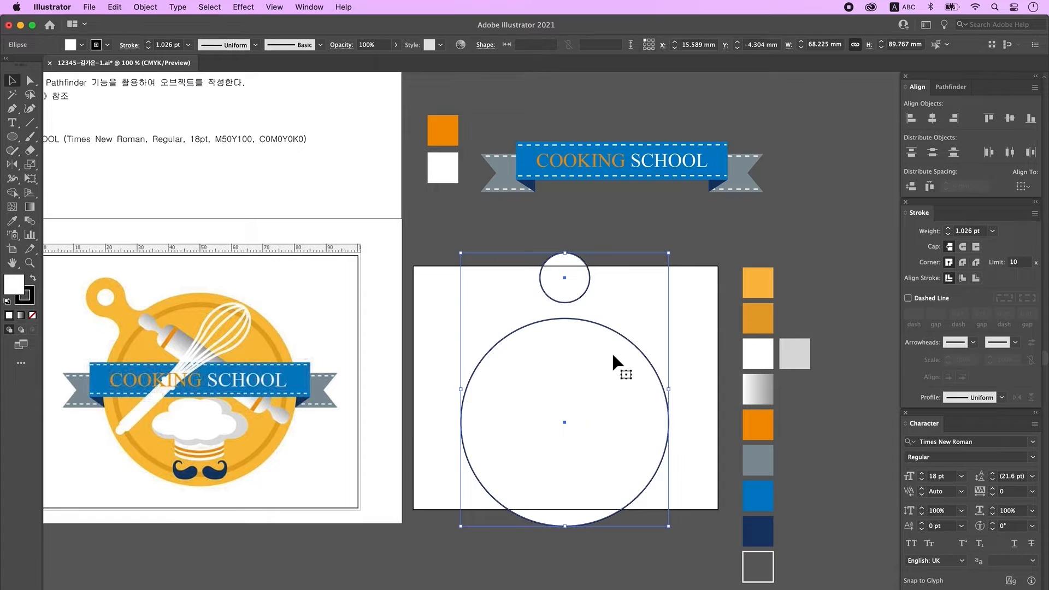
click(648, 280)
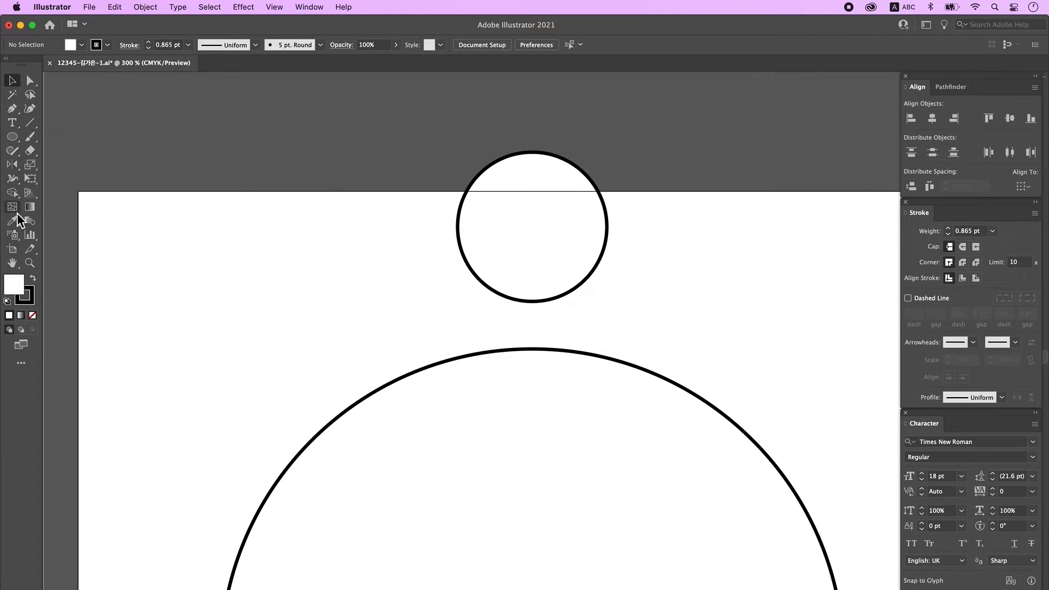
Draw a closed neck shape with the Pen tool, its left side curving from the small circle down onto the large circle's edge.
click(12, 109)
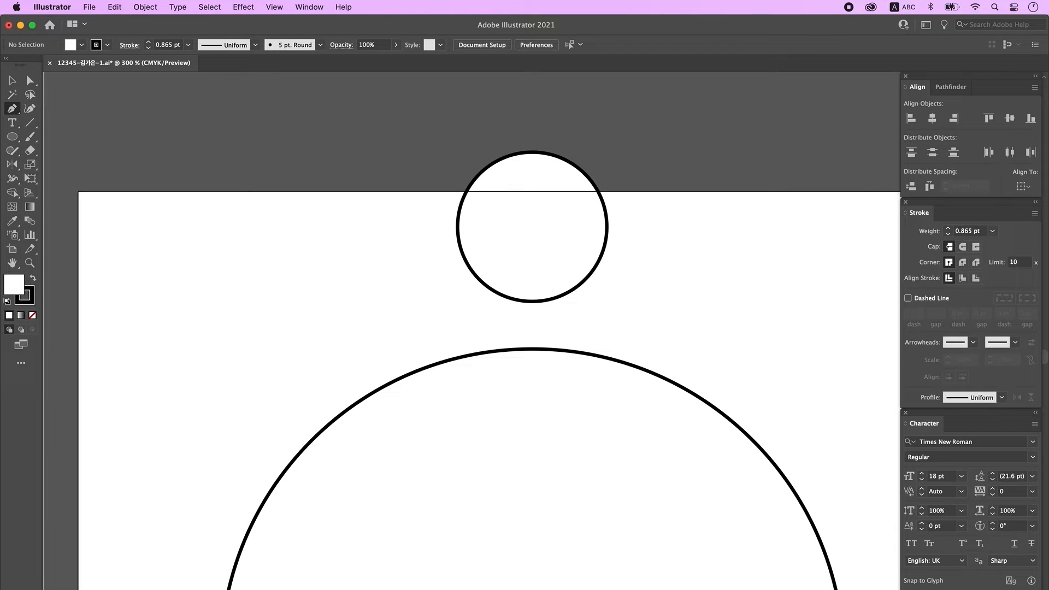
click(477, 277)
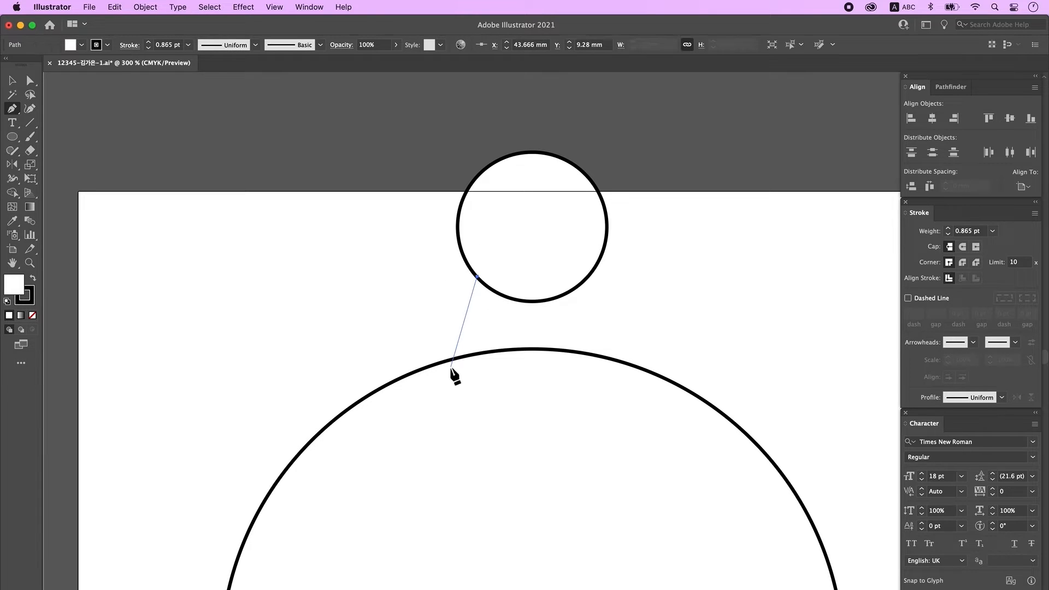
drag(392, 381, 281, 421)
click(392, 381)
click(558, 394)
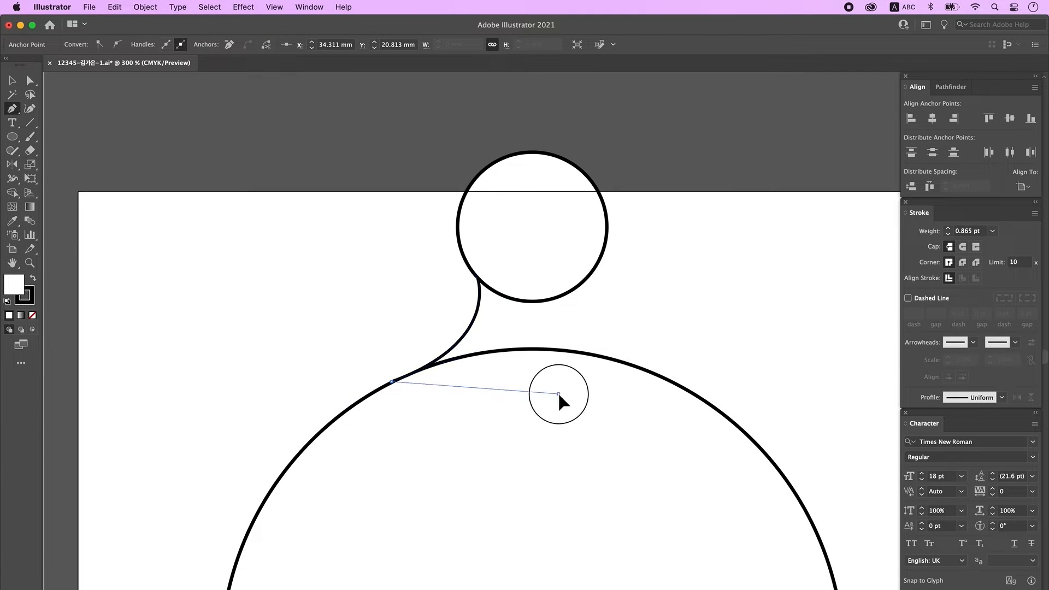
click(544, 262)
click(477, 276)
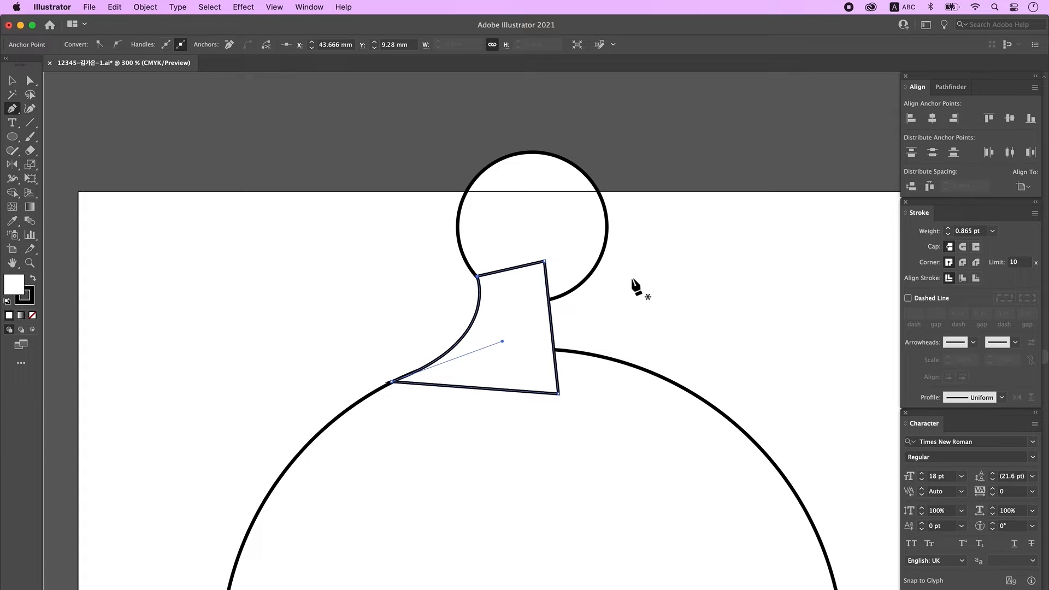
Fine-tune the neck shape's lower-left anchor point so its tip sits on the large circle's outline.
key(a)
drag(459, 384, 512, 404)
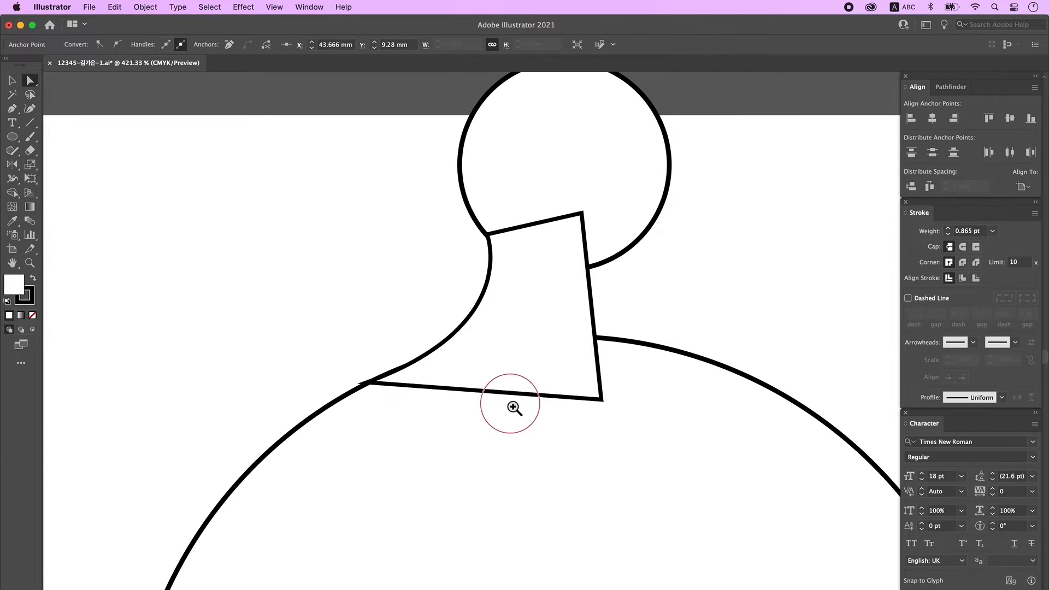
click(356, 446)
click(378, 381)
click(367, 385)
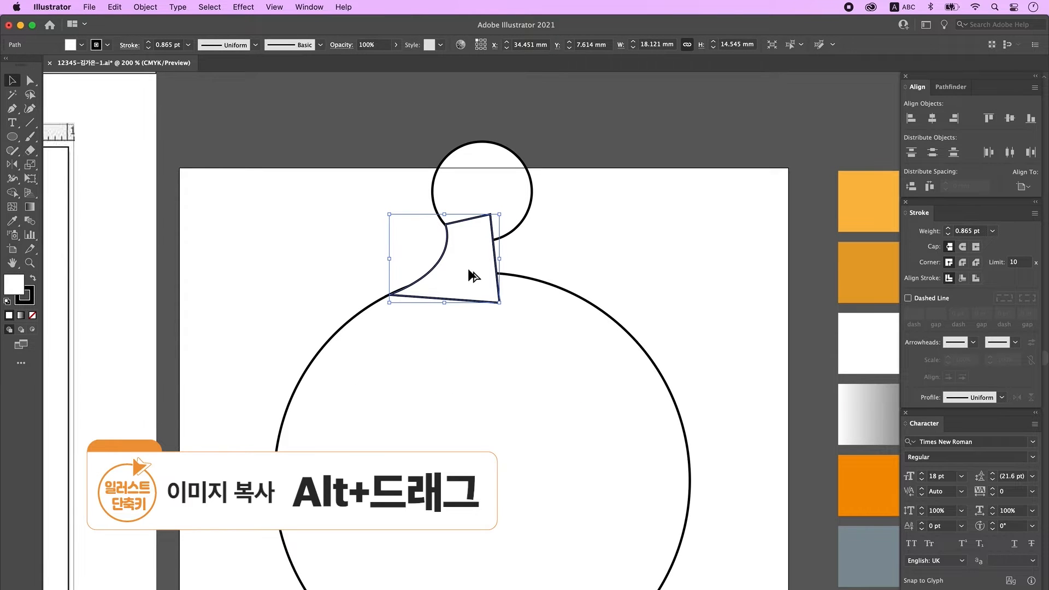
Duplicate the neck shape, reflect the copy across the vertical axis and place it as the right side of the neck.
drag(469, 272, 519, 274)
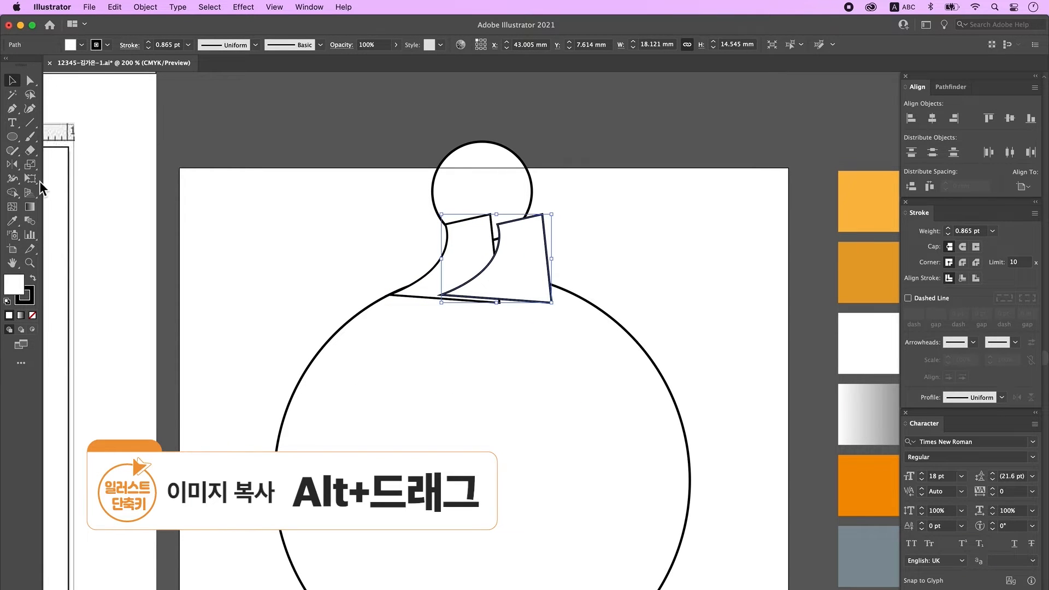
double_click(12, 164)
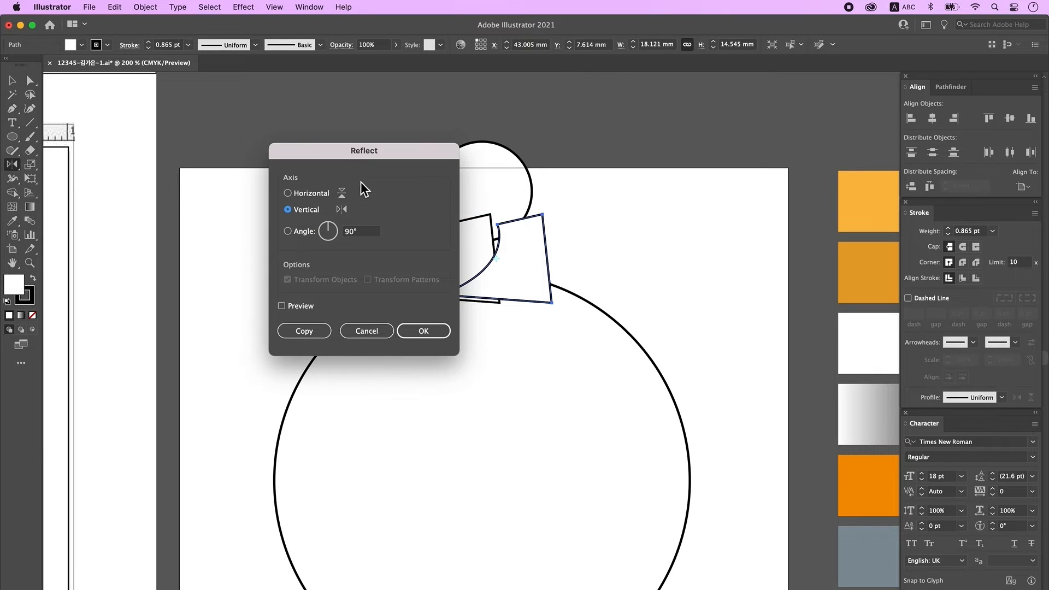
click(429, 330)
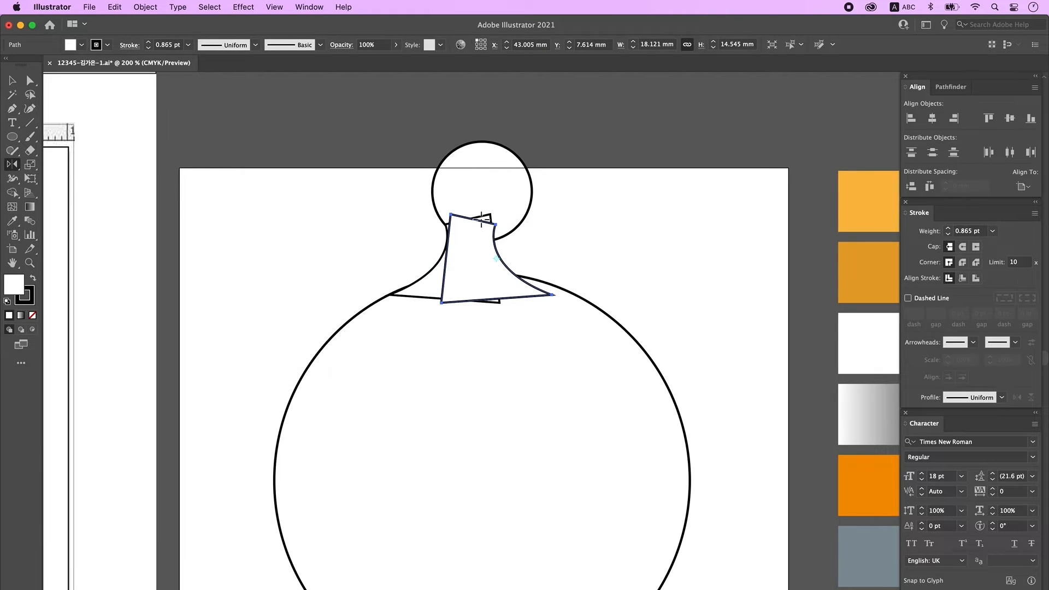
click(12, 81)
drag(486, 254, 508, 255)
click(710, 246)
Unite both circles and both neck shapes into a single cutting board outline.
key(super+minus)
drag(632, 237, 716, 204)
drag(478, 165, 563, 271)
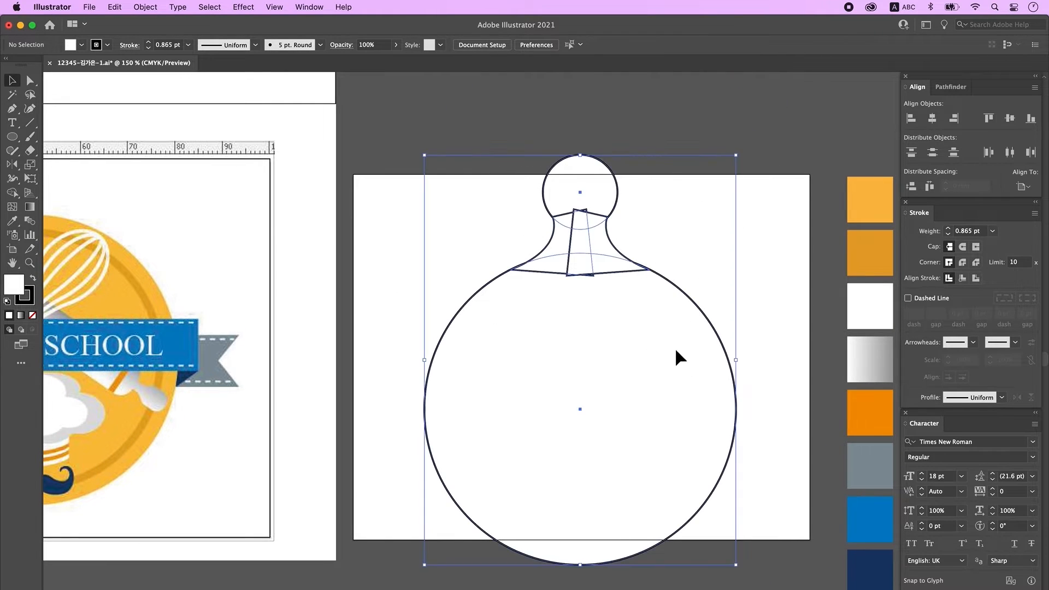
click(956, 89)
click(916, 119)
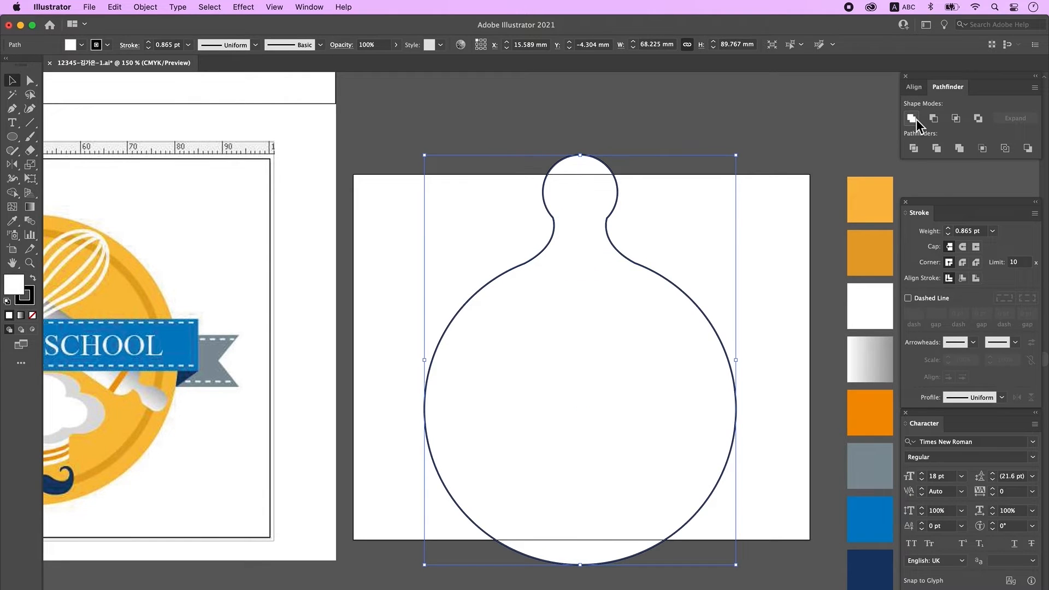
Lengthen the board's handle by nudging the anchor points of its round end upward four times.
click(682, 205)
key(super+minus)
drag(508, 283, 529, 340)
key(a)
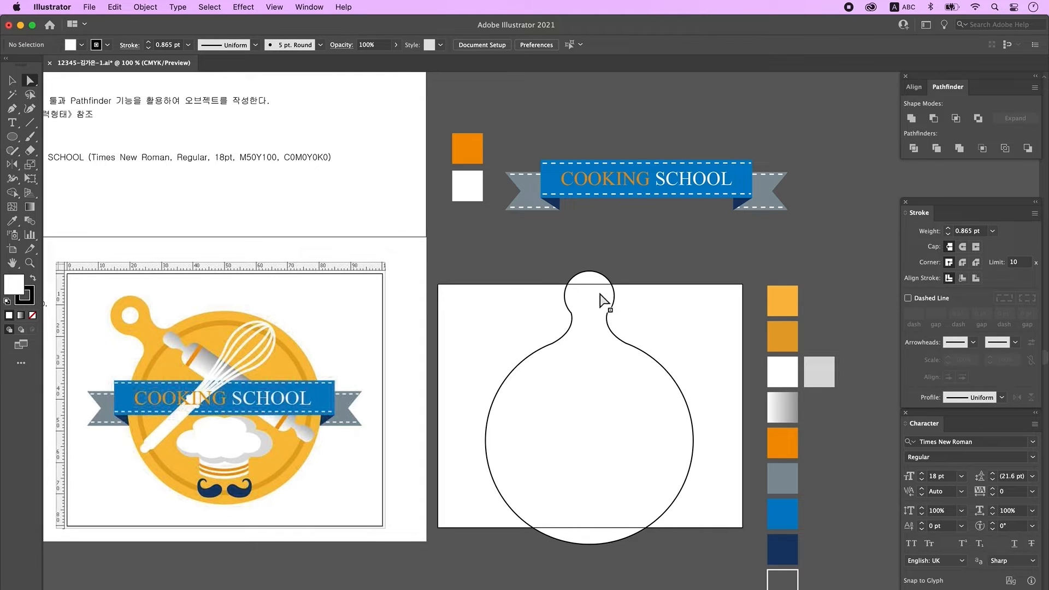
click(12, 137)
drag(553, 261, 657, 328)
key(Up)
key(Up)
key(Up)
key(Up)
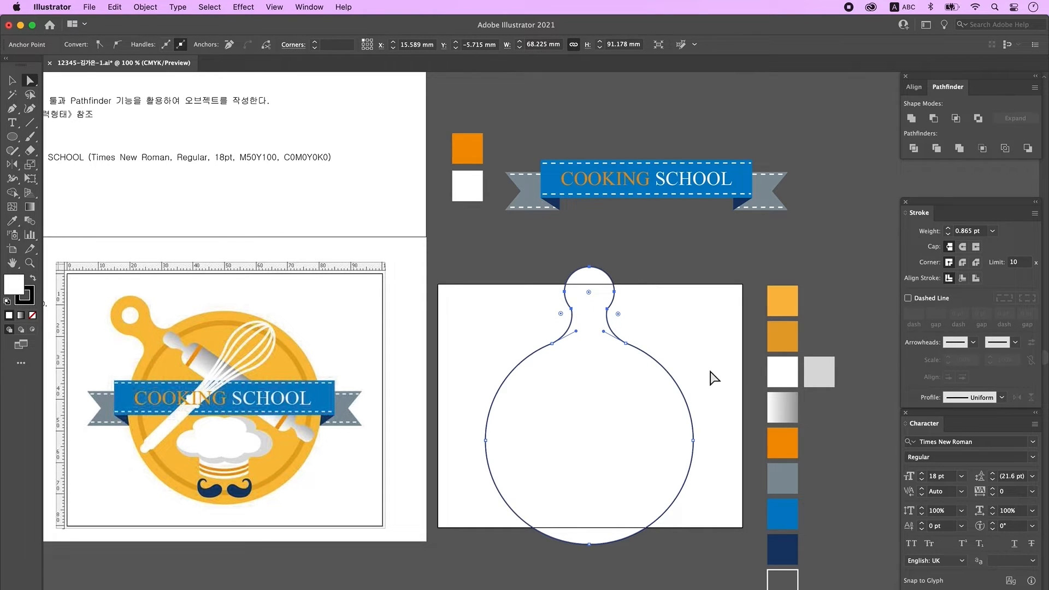
click(711, 371)
Apply the light orange swatch's fill, without a stroke, to the cutting board.
click(12, 80)
drag(701, 349, 643, 358)
click(17, 221)
click(786, 301)
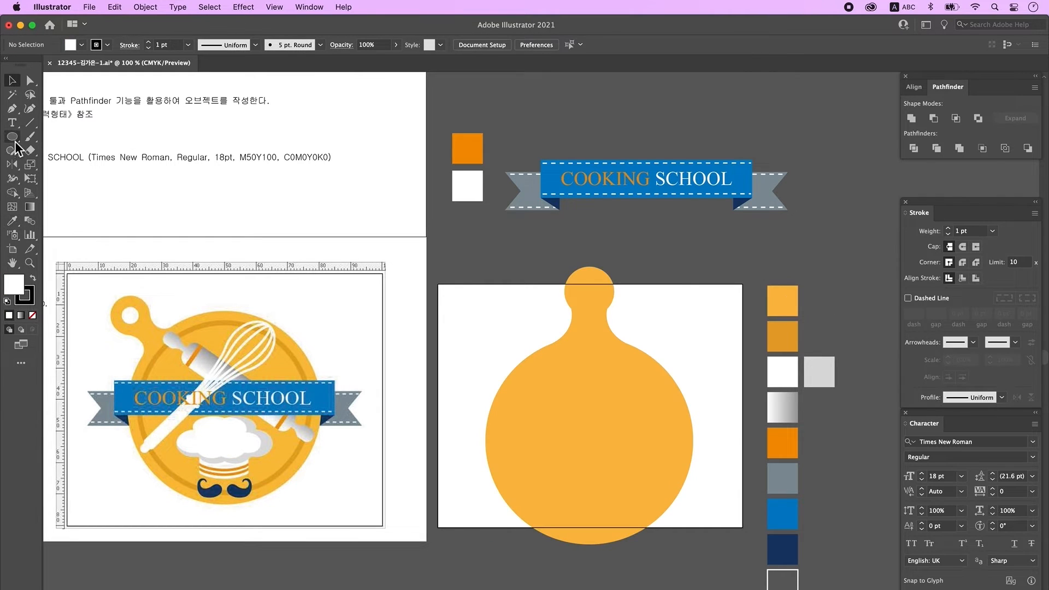
Draw a circle about 59 mm in diameter inside the board's round body and align it with the board by horizontal centers.
click(18, 139)
drag(530, 369, 662, 547)
drag(500, 443, 506, 444)
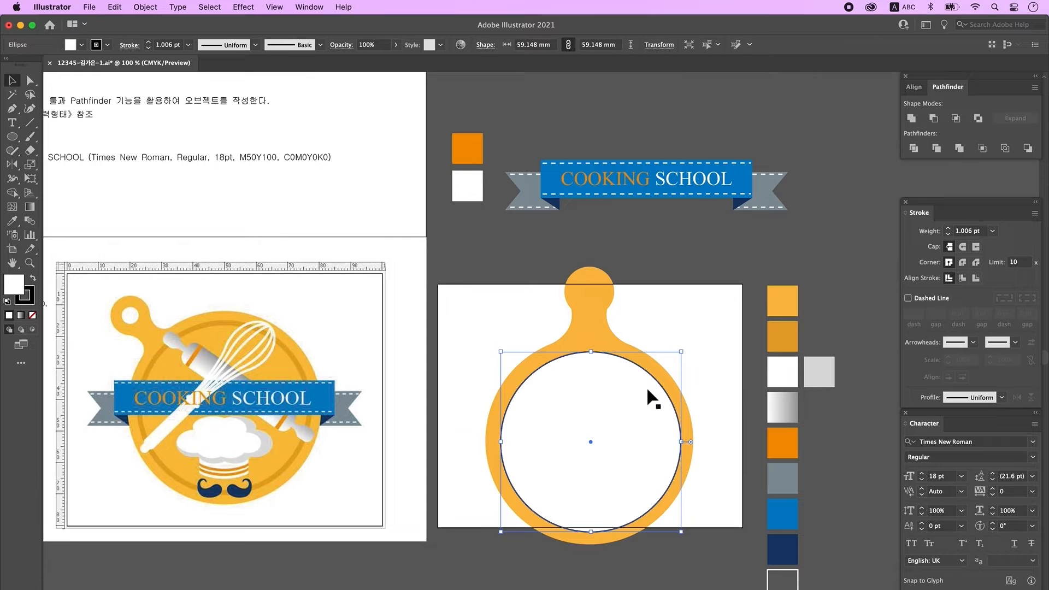
shift+click(664, 377)
click(918, 87)
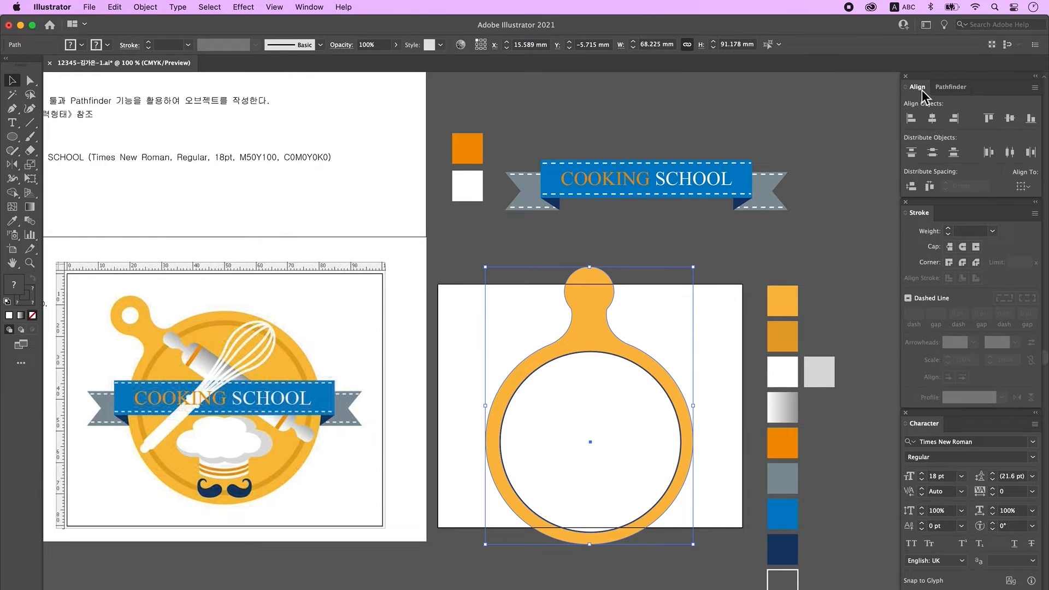
click(932, 118)
click(726, 298)
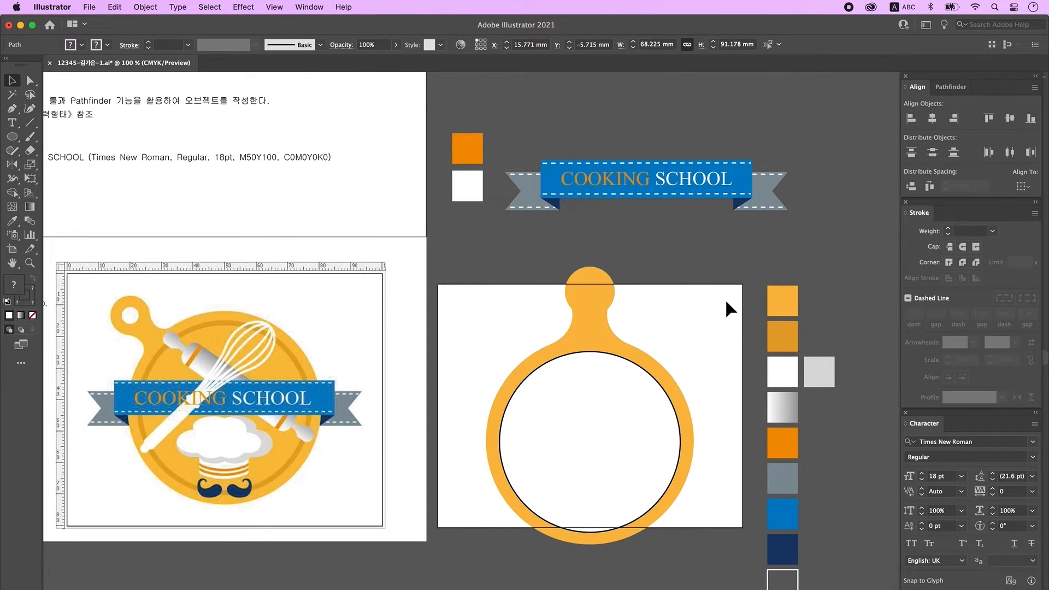
Give the inner circle the darker orange swatch color as its stroke, with no fill.
click(588, 423)
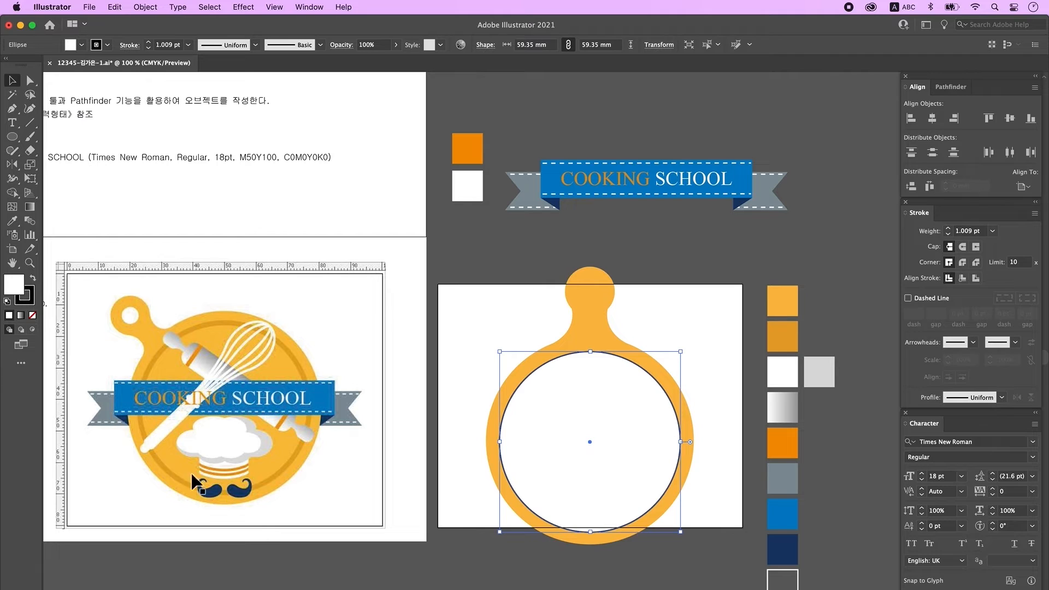
click(12, 220)
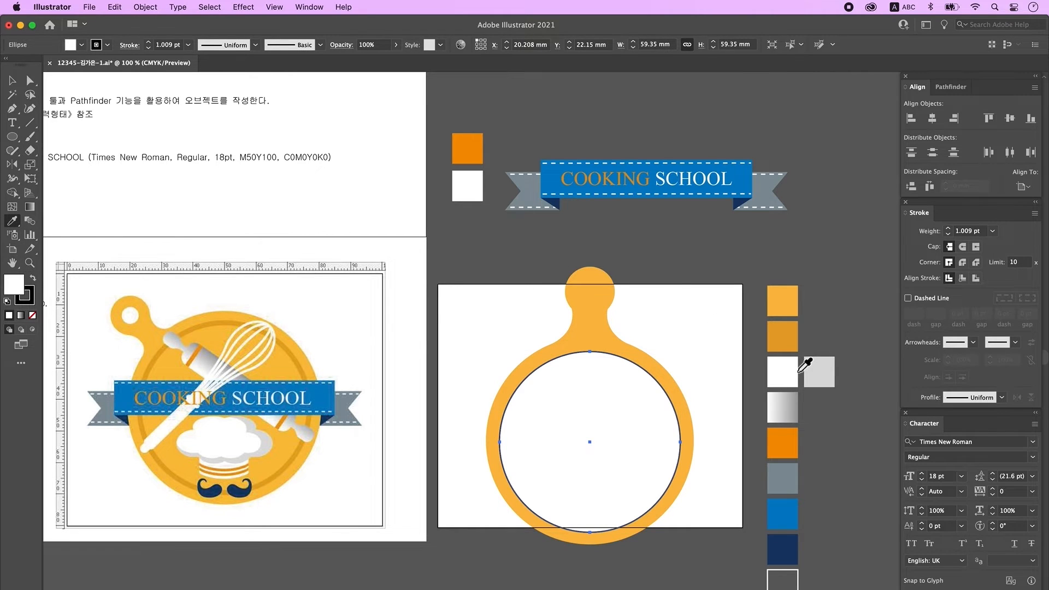
click(790, 346)
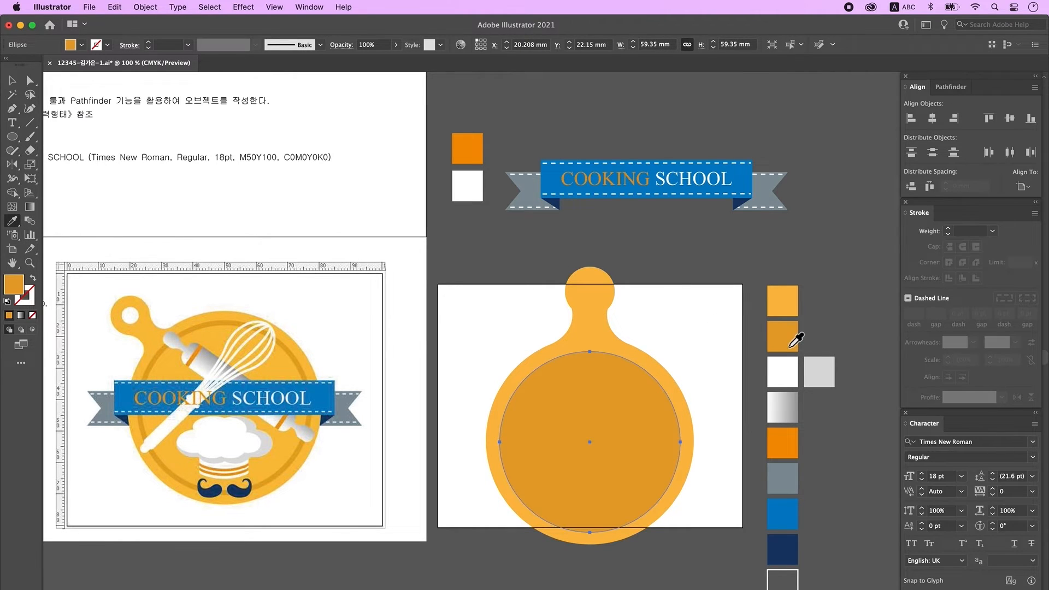
click(34, 279)
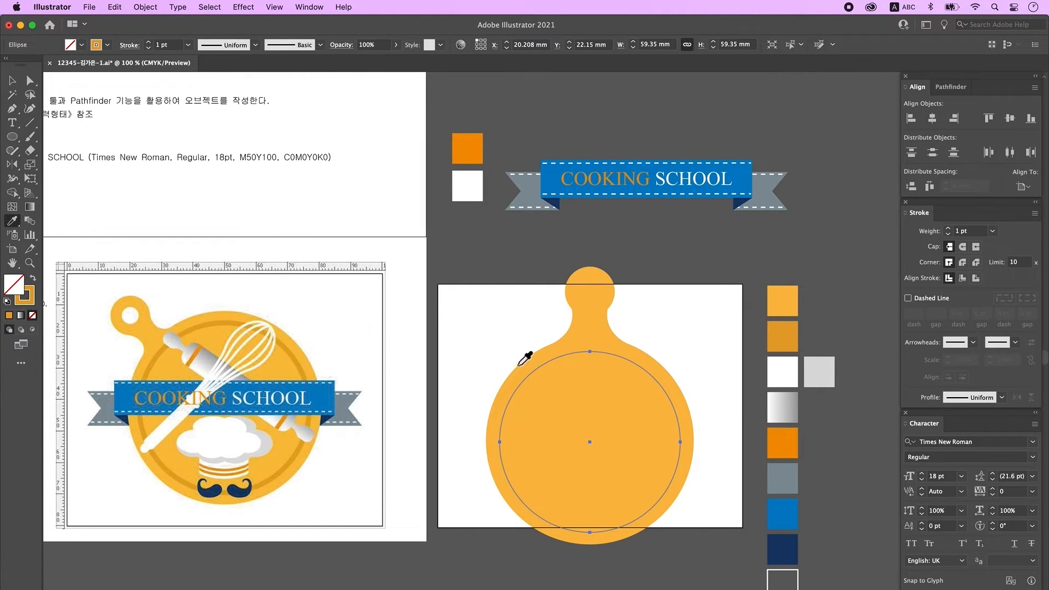
Set the inner circle's stroke weight to 6 pt.
click(149, 44)
click(149, 44)
click(148, 44)
click(149, 44)
click(149, 44)
click(149, 43)
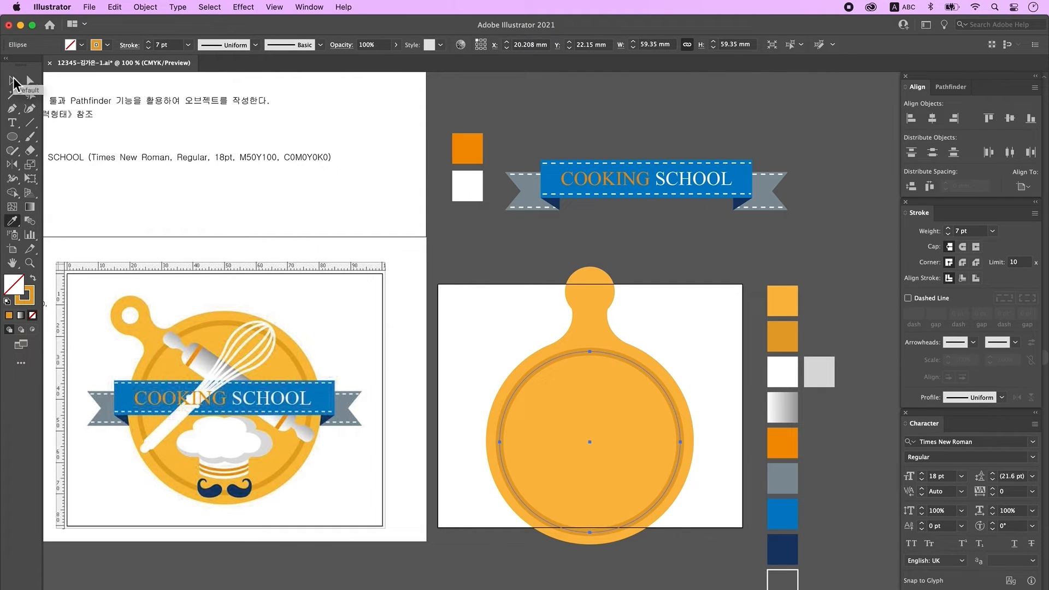
click(14, 80)
click(492, 249)
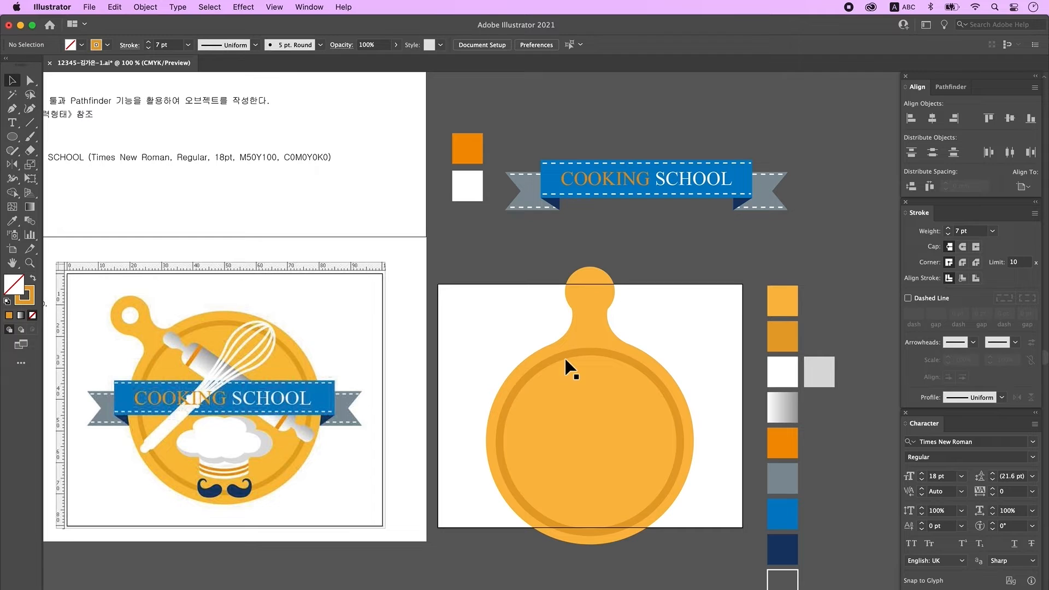
click(616, 353)
click(612, 353)
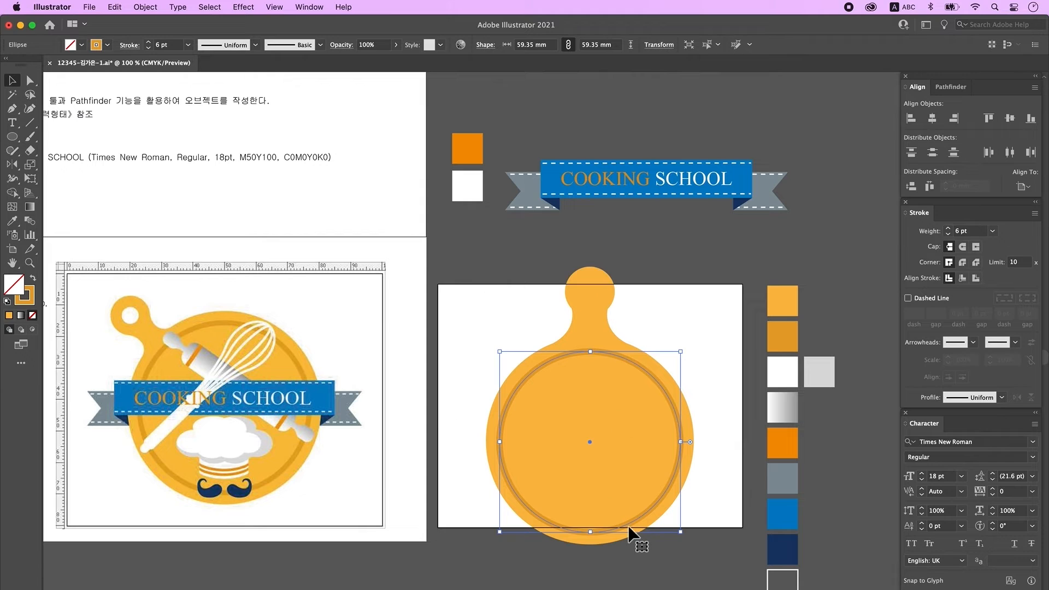
Expand the inner circle's stroke into a filled ring shape.
click(145, 7)
click(149, 153)
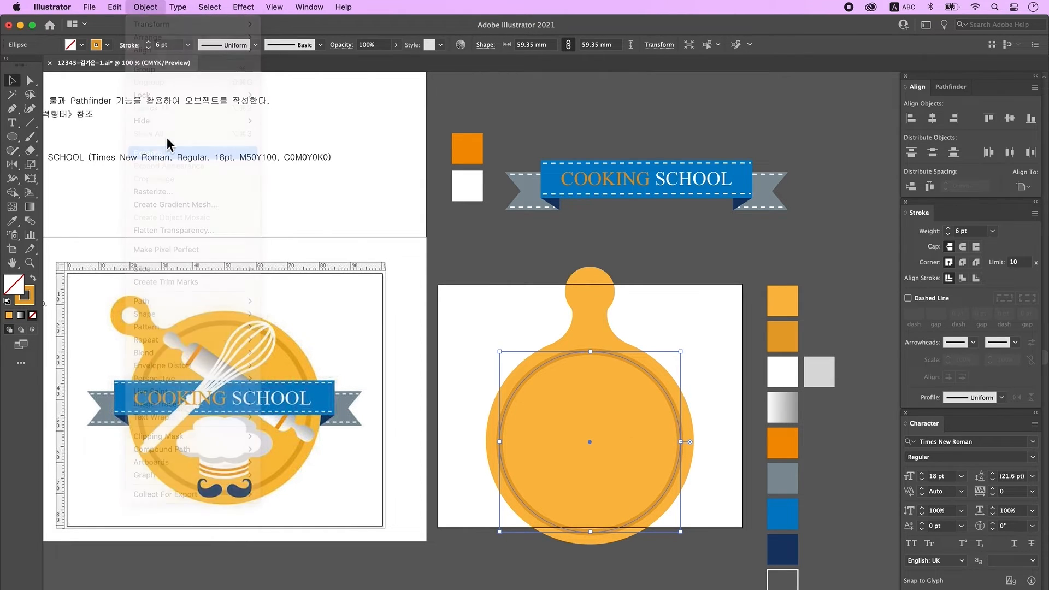
click(495, 360)
click(705, 344)
Draw a circle about 7.7 mm in diameter in the cutting board's handle and give it the white swatch's fill.
key(l)
key(d)
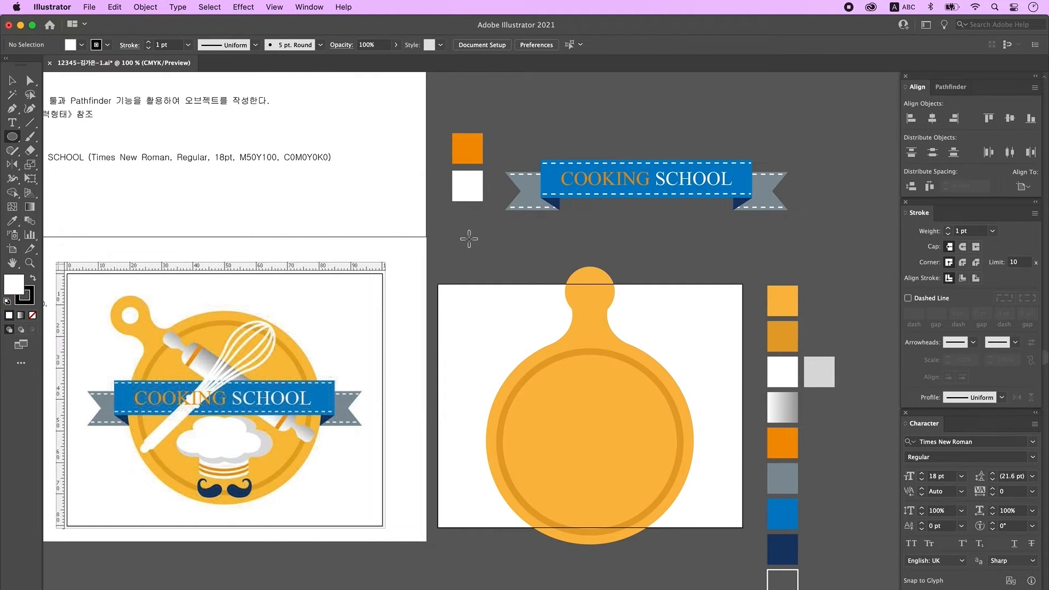
drag(580, 280, 600, 307)
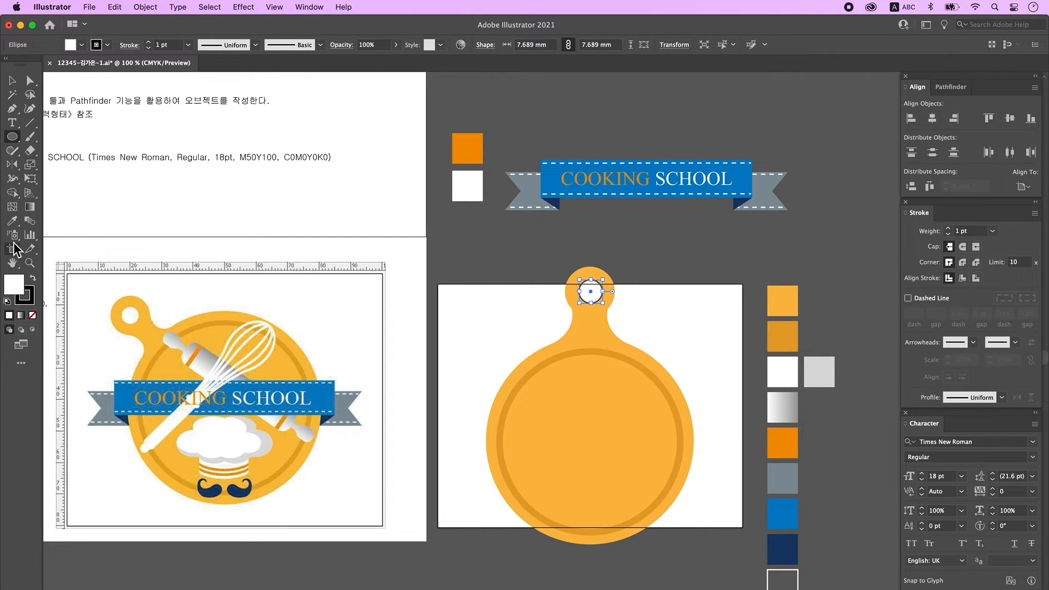
click(12, 221)
click(789, 376)
Align the handle circle, board shape and inner ring by their horizontal centers.
click(12, 81)
click(660, 254)
drag(515, 255, 654, 405)
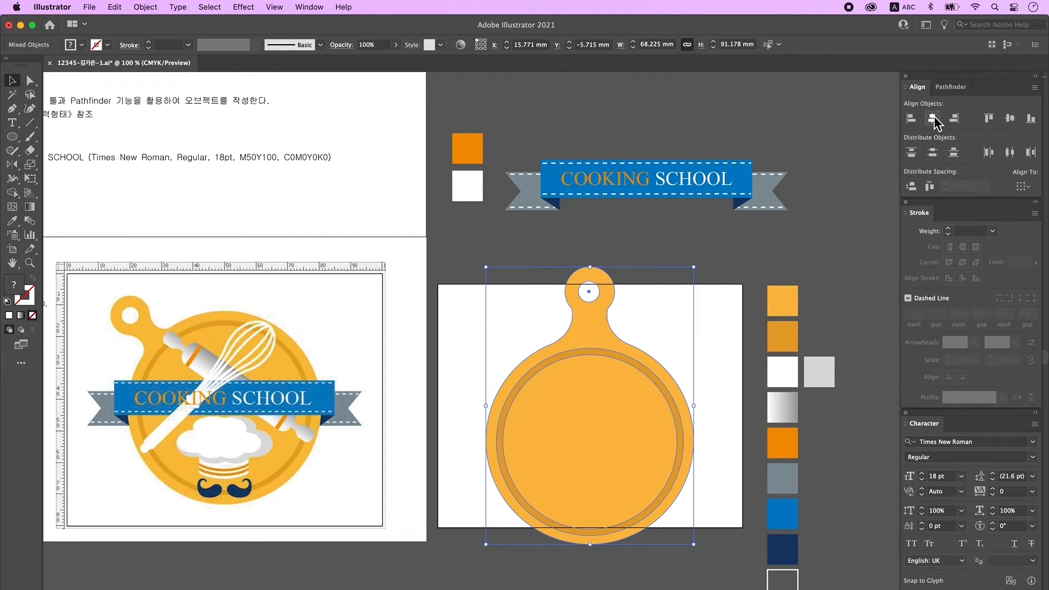
click(935, 117)
click(678, 295)
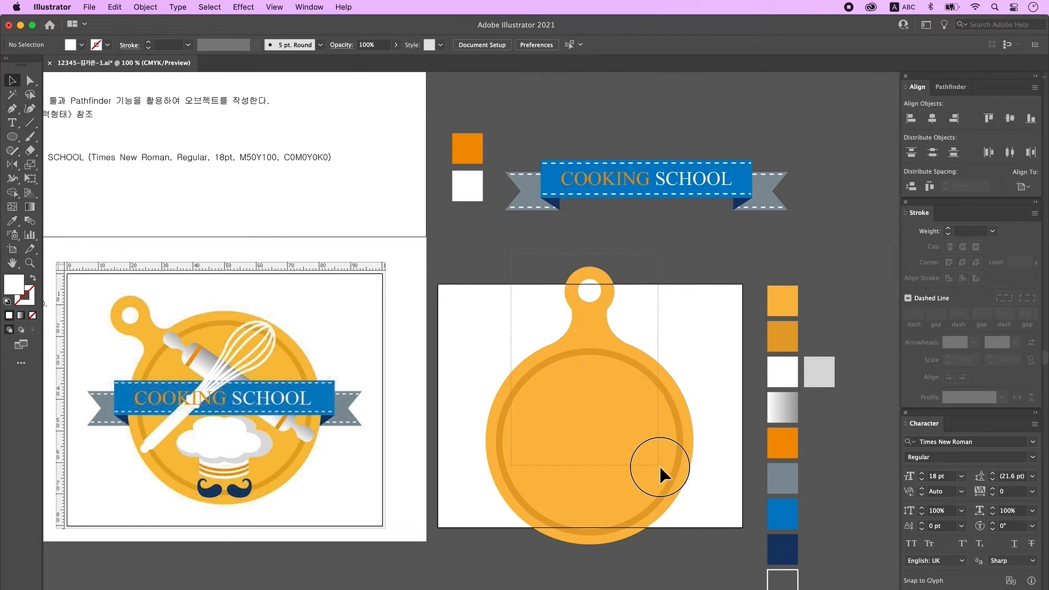
Group all the cutting board parts and move the group off the artboard, toward the upper right.
drag(660, 469, 659, 466)
right_click(633, 403)
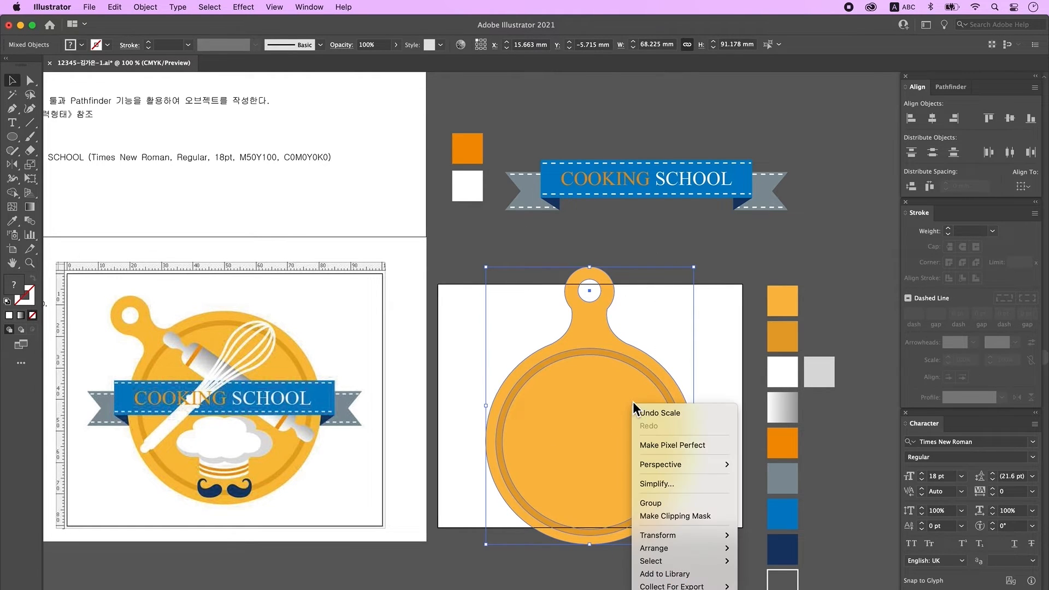
click(672, 503)
drag(587, 481, 803, 241)
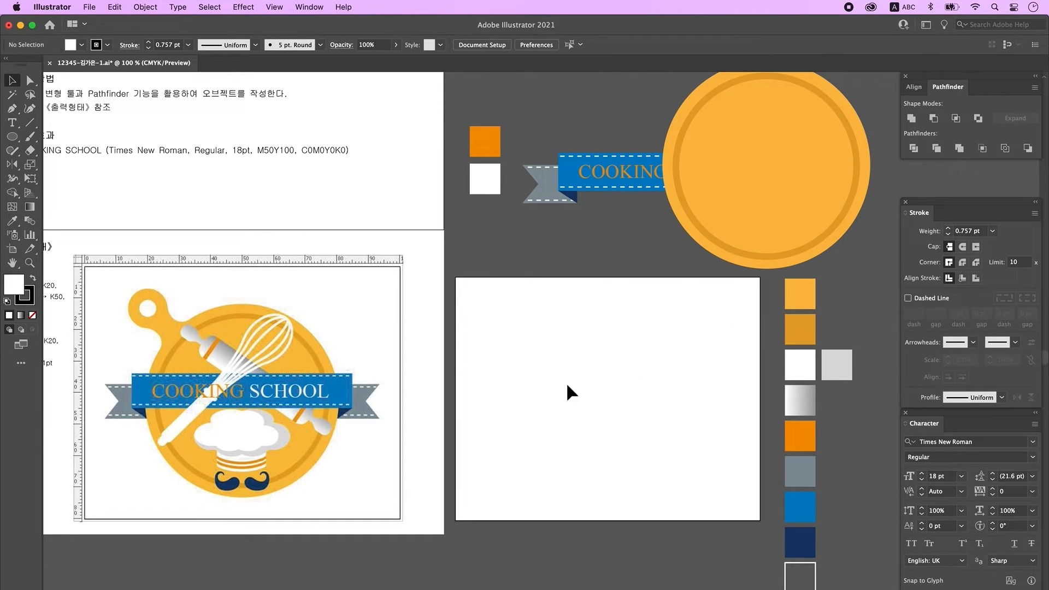
Arrange seven overlapping ellipses on the artboard into a chef hat cloud about 44.6 mm wide and 20.6 mm high.
click(16, 144)
mouse_move(549, 371)
mouse_down()
mouse_move(603, 390)
mouse_move(612, 382)
mouse_up()
click(13, 83)
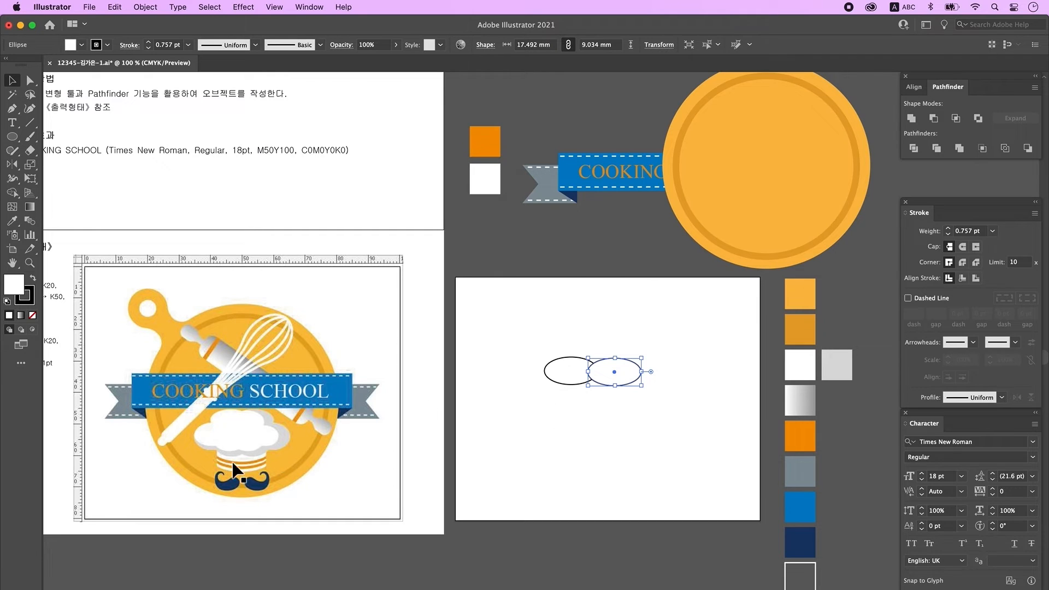
drag(565, 374, 597, 409)
drag(535, 391, 614, 401)
drag(530, 387, 526, 387)
click(568, 371)
mouse_move(606, 388)
mouse_down()
mouse_move(646, 396)
mouse_move(591, 389)
mouse_up()
click(615, 372)
click(677, 442)
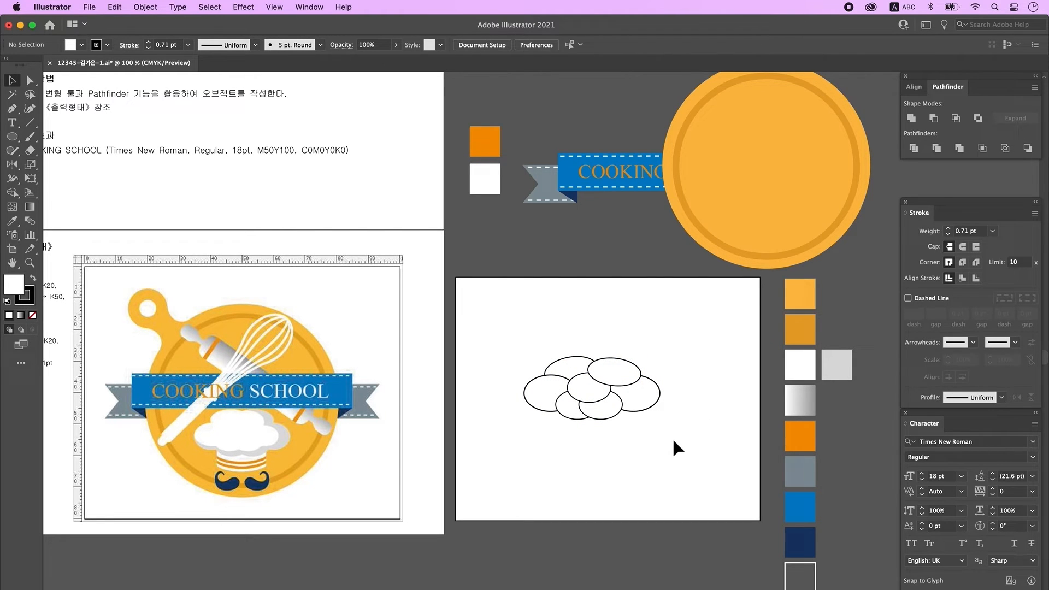
Unite the seven overlapping ellipses into a single cloud outline.
drag(676, 450, 517, 331)
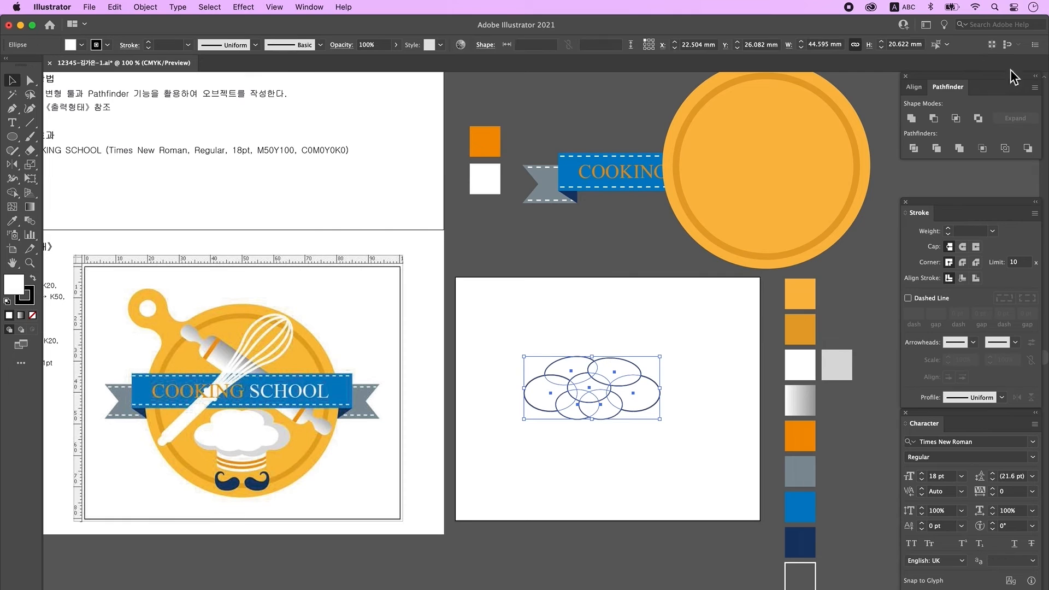
click(913, 119)
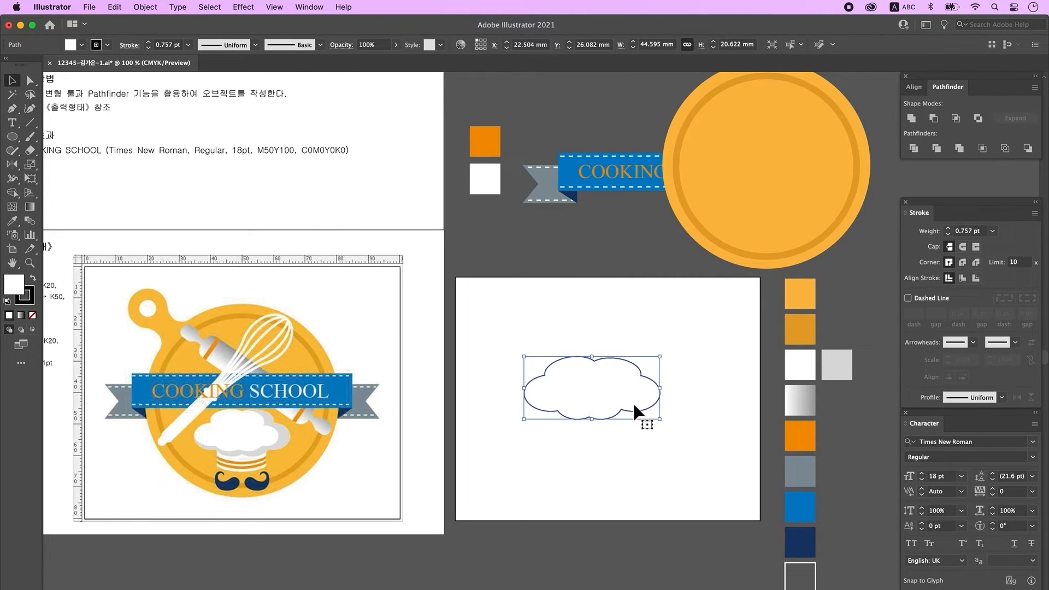
click(609, 380)
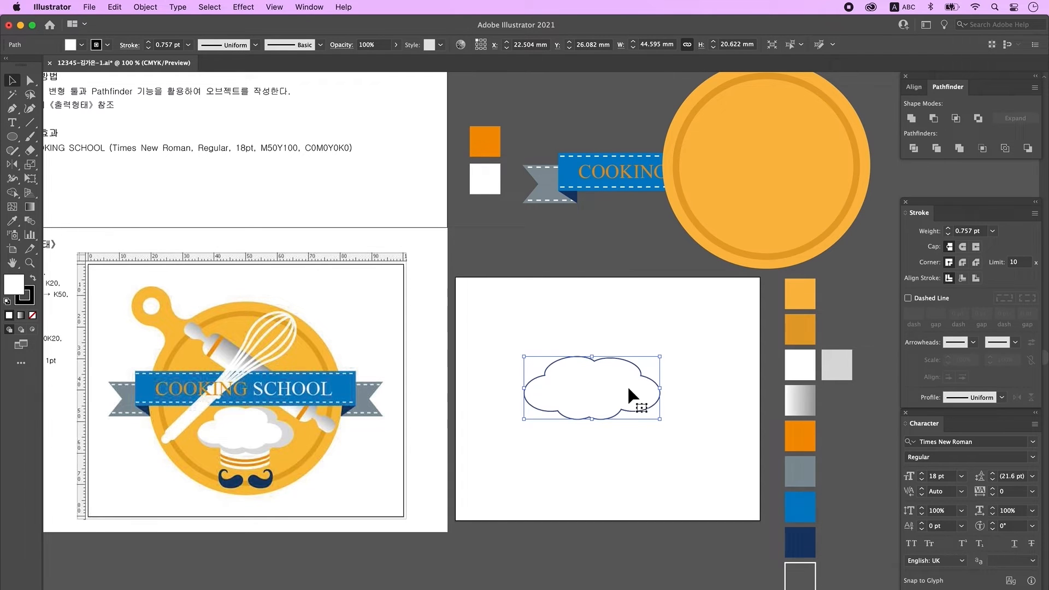
Layer a slightly smaller white copy of the cloud over the original filled light gray, both without strokes.
drag(604, 386, 604, 384)
mouse_move(658, 347)
mouse_down()
mouse_move(612, 380)
mouse_move(653, 384)
mouse_up()
key(super+z)
drag(565, 377, 570, 376)
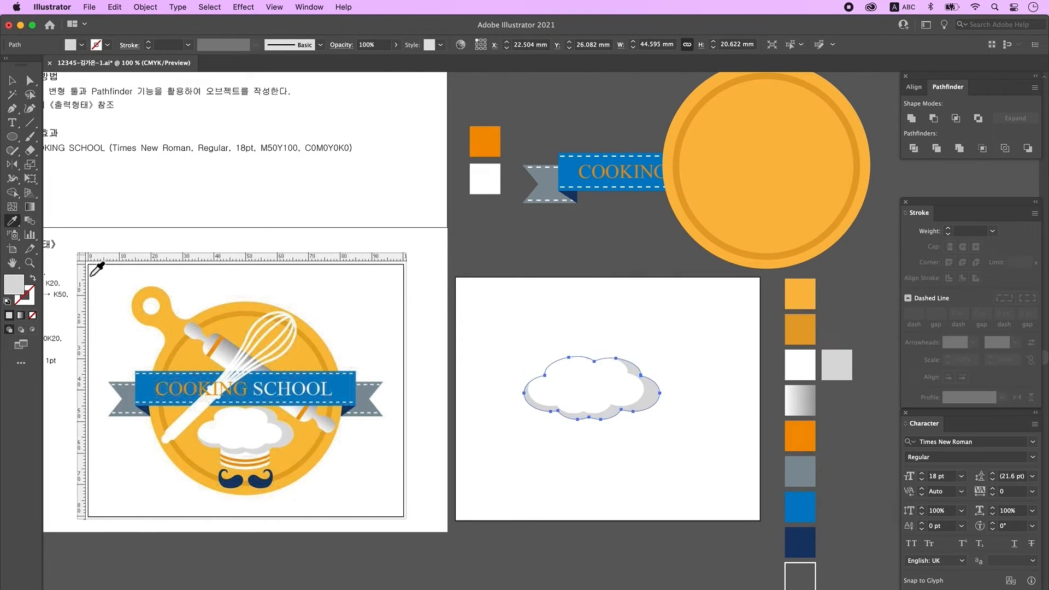
Nudge the white cloud slightly upward over the gray one and group the two clouds.
click(12, 81)
click(612, 333)
drag(613, 381, 614, 378)
click(654, 452)
drag(641, 439, 564, 349)
right_click(585, 365)
click(616, 449)
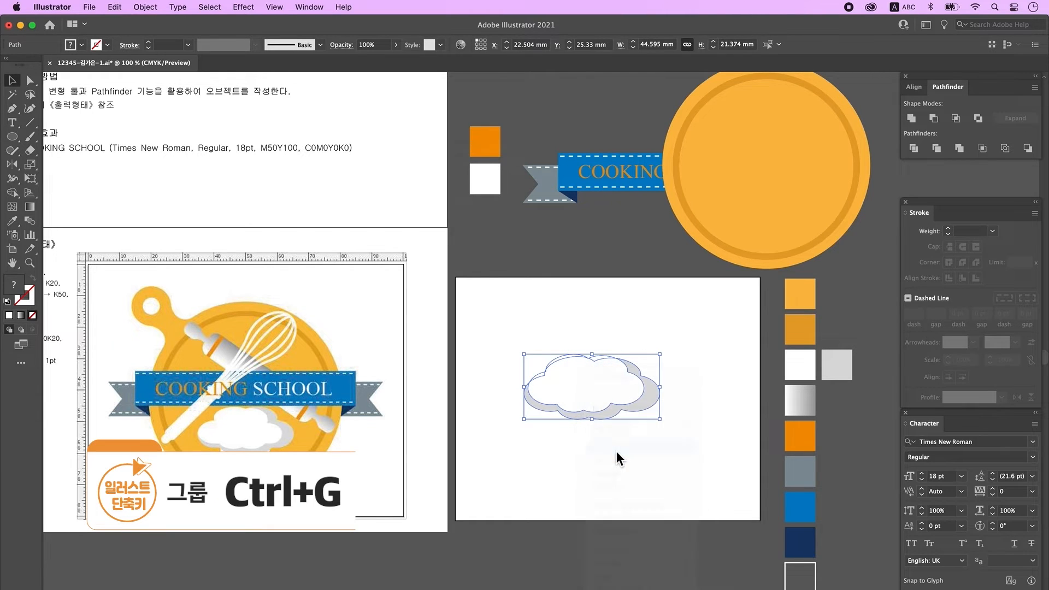
click(614, 448)
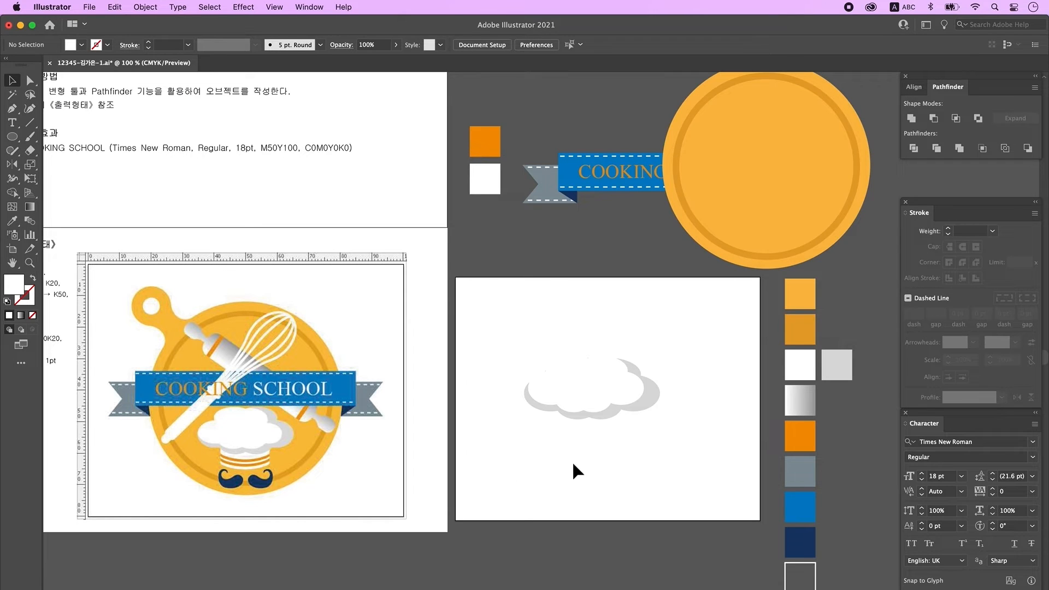
Below the cloud, draw a flat ellipse with default colors and a rectangle about 24.4 by 10 mm over its upper half.
key(d)
click(11, 140)
drag(555, 460, 628, 476)
drag(12, 136, 61, 134)
drag(551, 435, 627, 465)
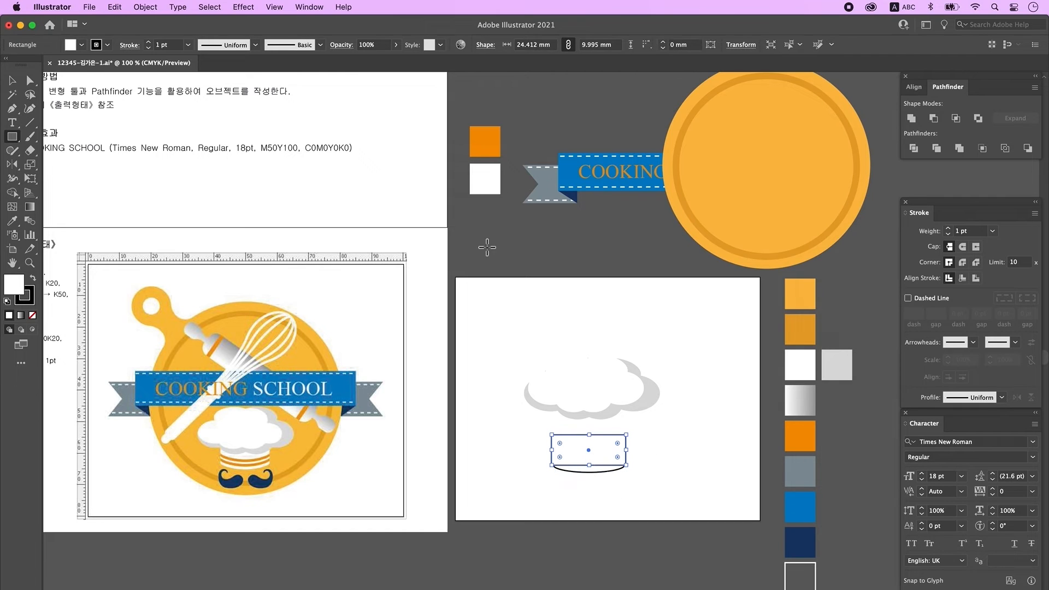
Narrow the rectangle to the ellipse's width of about 23.5 mm and unite both into a hat band with a curved base.
click(11, 81)
drag(552, 451, 557, 454)
drag(626, 451, 623, 452)
drag(658, 486, 575, 461)
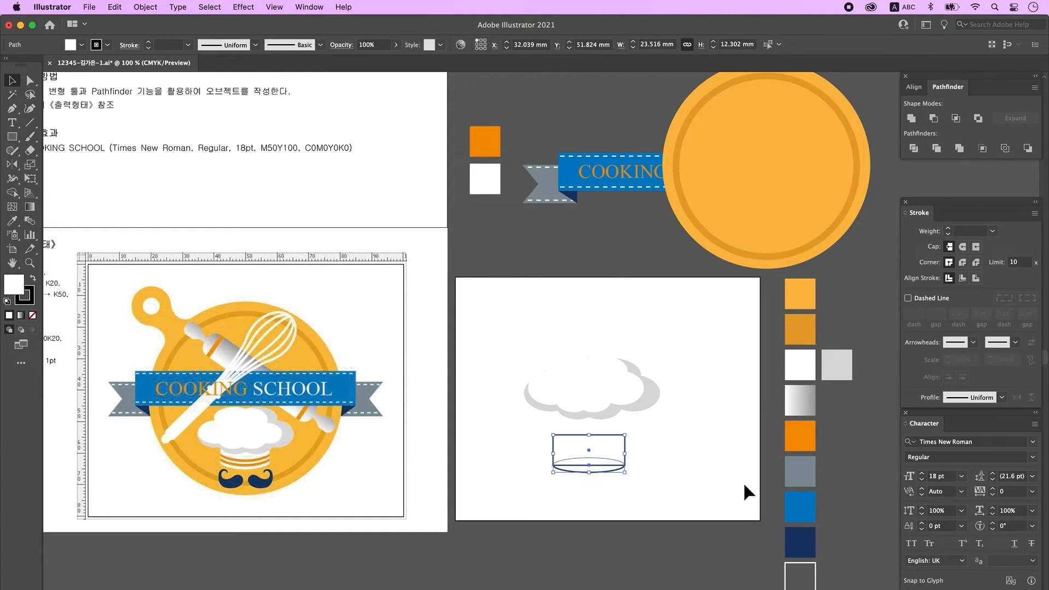
click(918, 118)
click(682, 469)
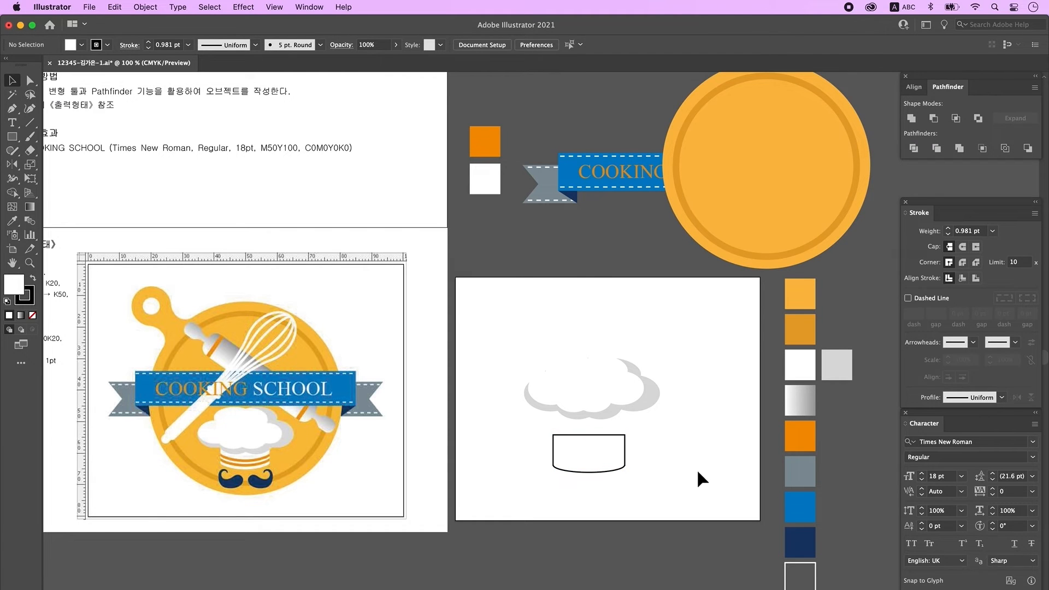
Duplicate the hat band to its right and place another copy slightly higher over that duplicate.
drag(609, 464, 695, 457)
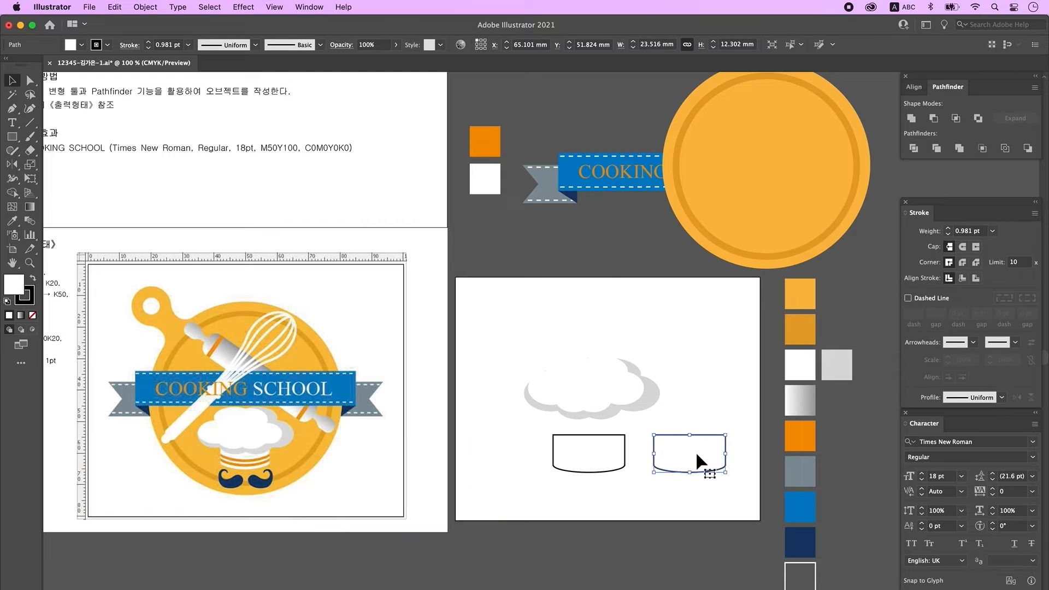
drag(698, 456, 699, 449)
click(725, 504)
Divide the two overlapping band copies with Pathfinder and ungroup the resulting pieces.
drag(720, 493, 697, 440)
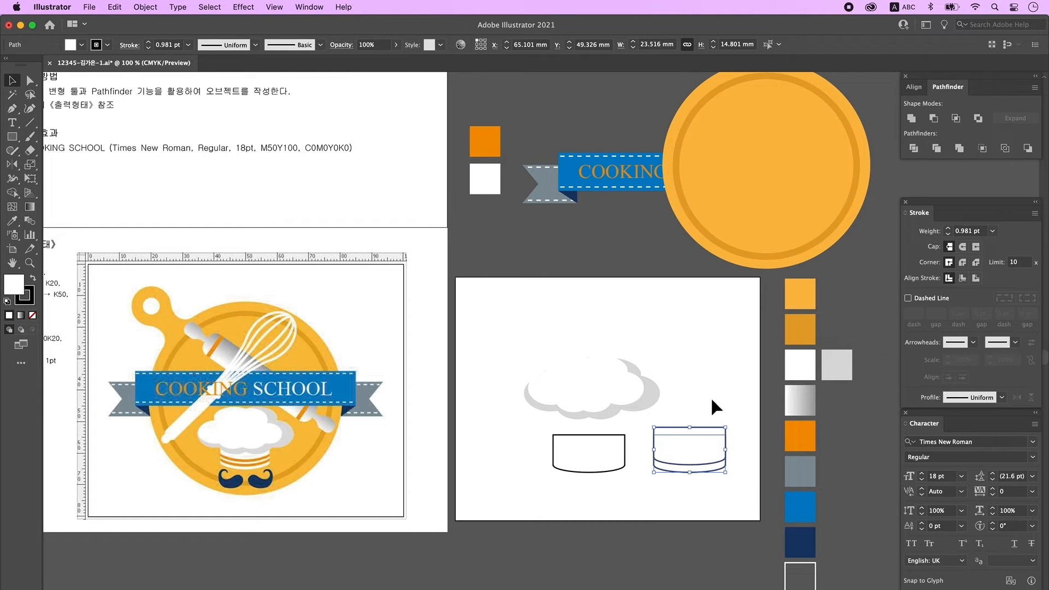
click(919, 152)
right_click(701, 437)
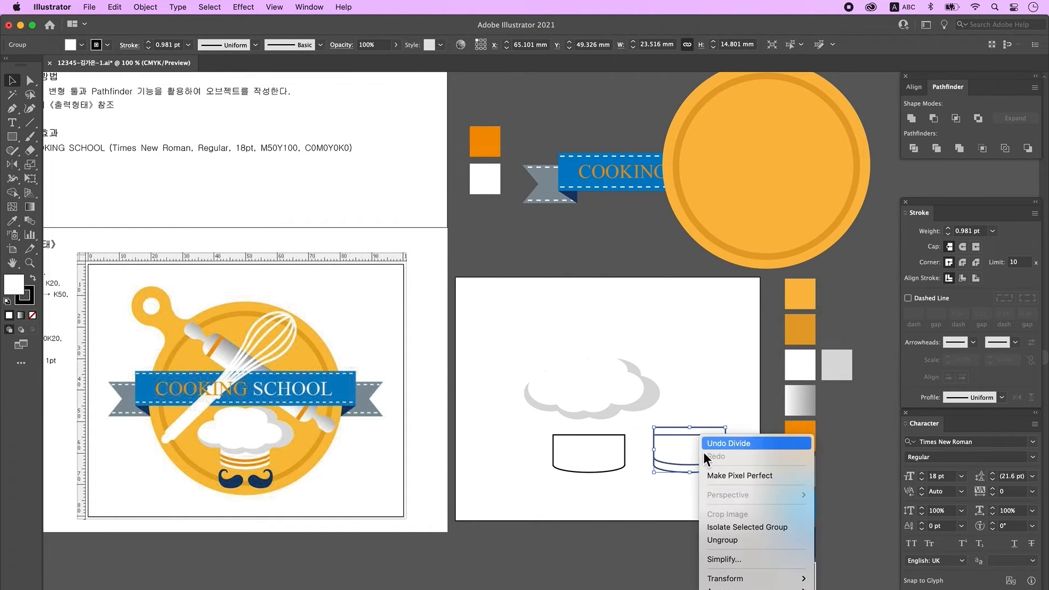
click(726, 543)
click(701, 515)
Pull the bottom curved strip away from the divided band copies and delete the remaining pieces.
drag(698, 473, 688, 494)
click(736, 463)
drag(712, 415, 723, 432)
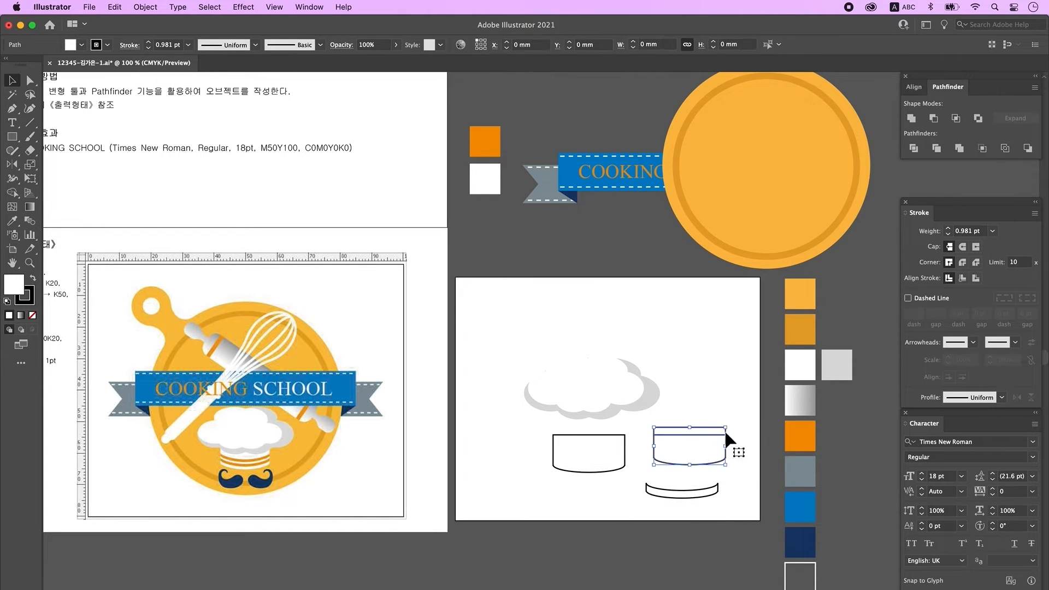
key(Delete)
Move the curved strip onto the hat band and place a second copy of it below as another stripe.
click(682, 490)
drag(681, 487, 598, 448)
click(635, 462)
click(692, 458)
click(594, 436)
click(667, 465)
Fill both curved stripes with the bright orange swatch color, without a stroke.
click(584, 454)
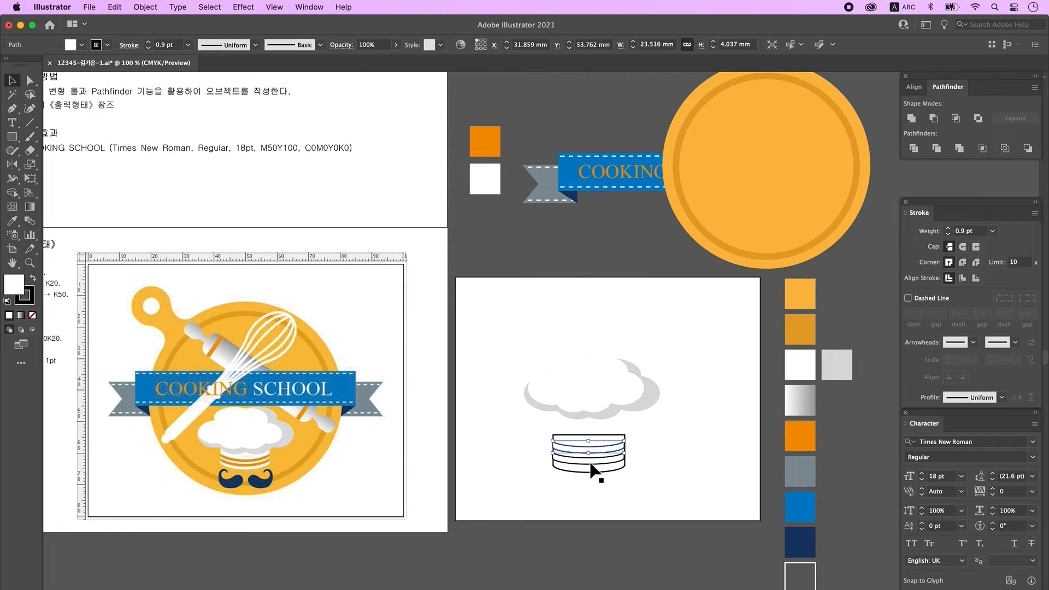
shift+click(593, 461)
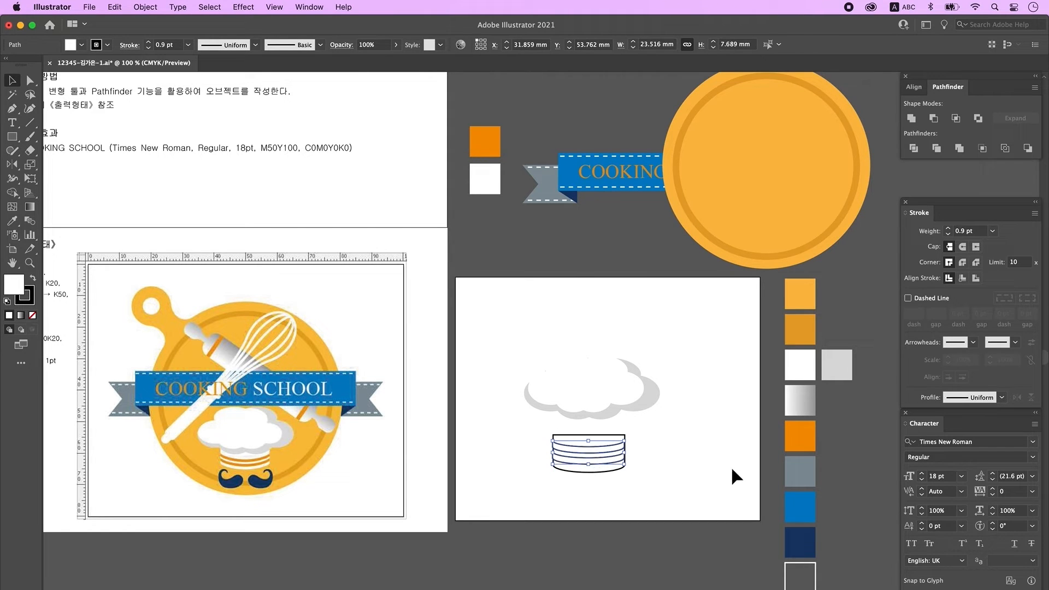
key(i)
click(800, 437)
click(11, 82)
Align the hat band and its orange stripes by their horizontal centers.
click(594, 440)
shift+click(589, 445)
click(915, 87)
click(932, 118)
Group the striped hat band and send it behind the cloud, assembling the chef hat below the artboard.
right_click(605, 431)
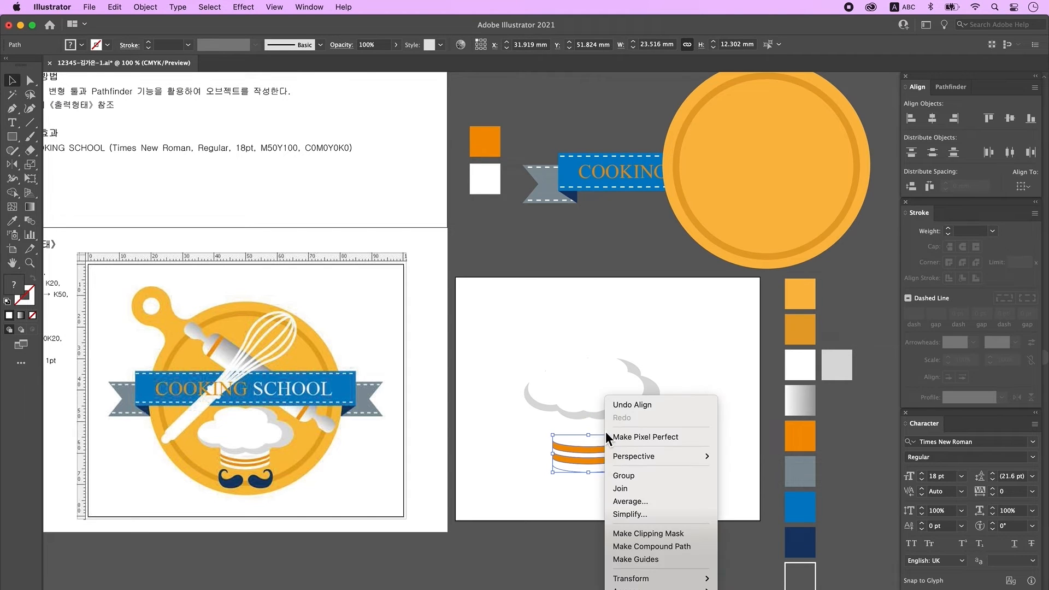
click(649, 481)
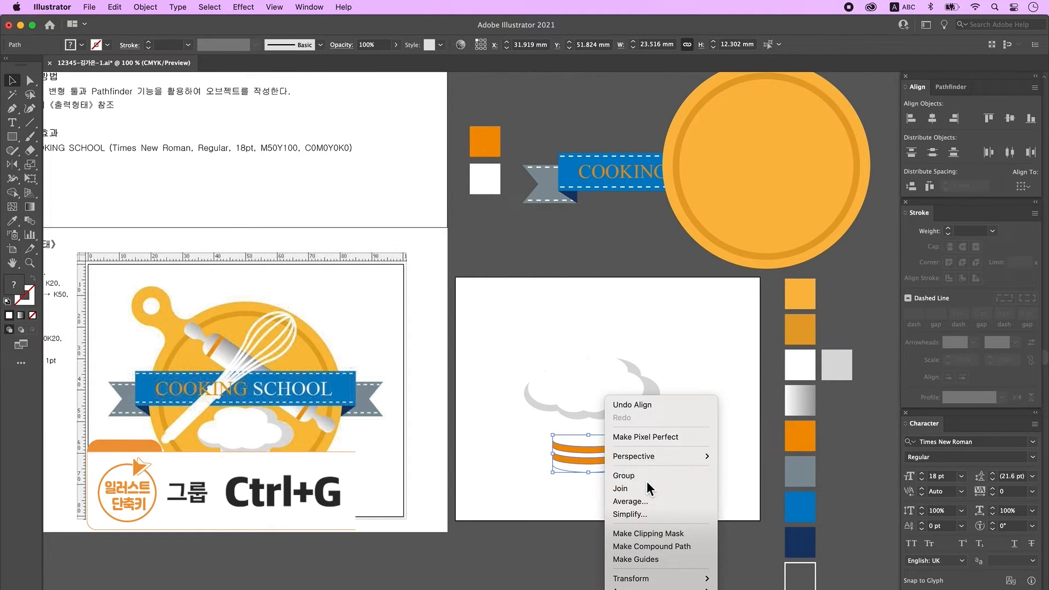
scroll(573, 514, down, 5)
key(shift+super+[)
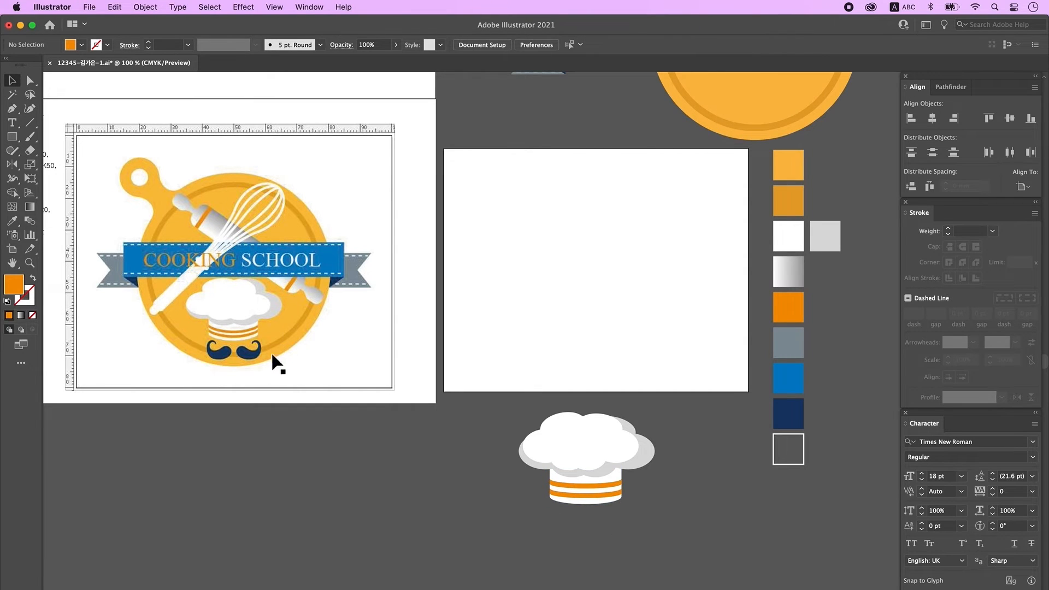
Draw a closed curled mustache half about 13.5 by 11.8 mm beside the chef hat with the Pen tool, using default colors.
key(d)
click(14, 113)
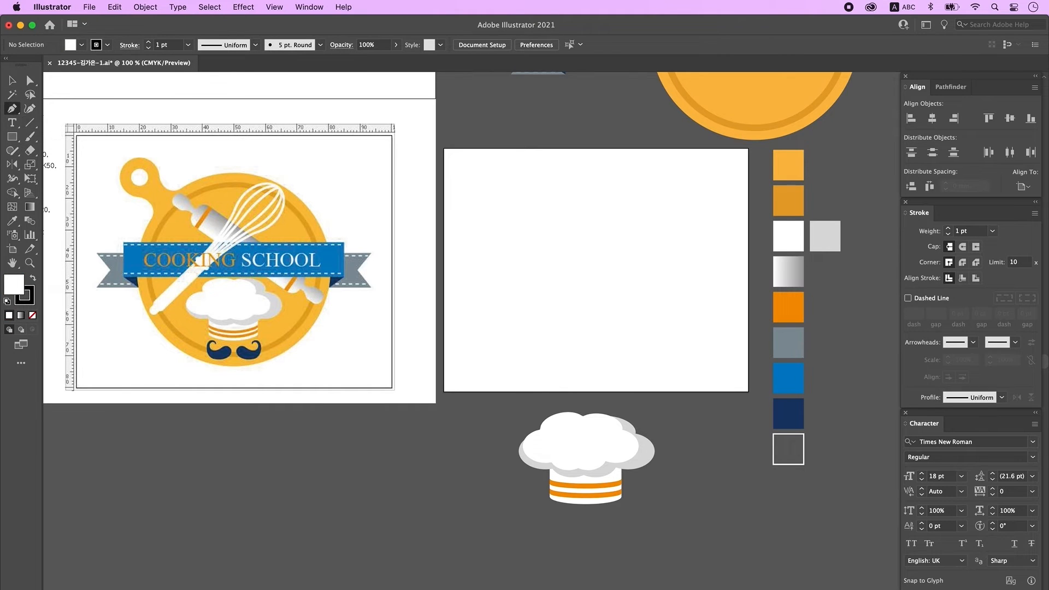
click(503, 496)
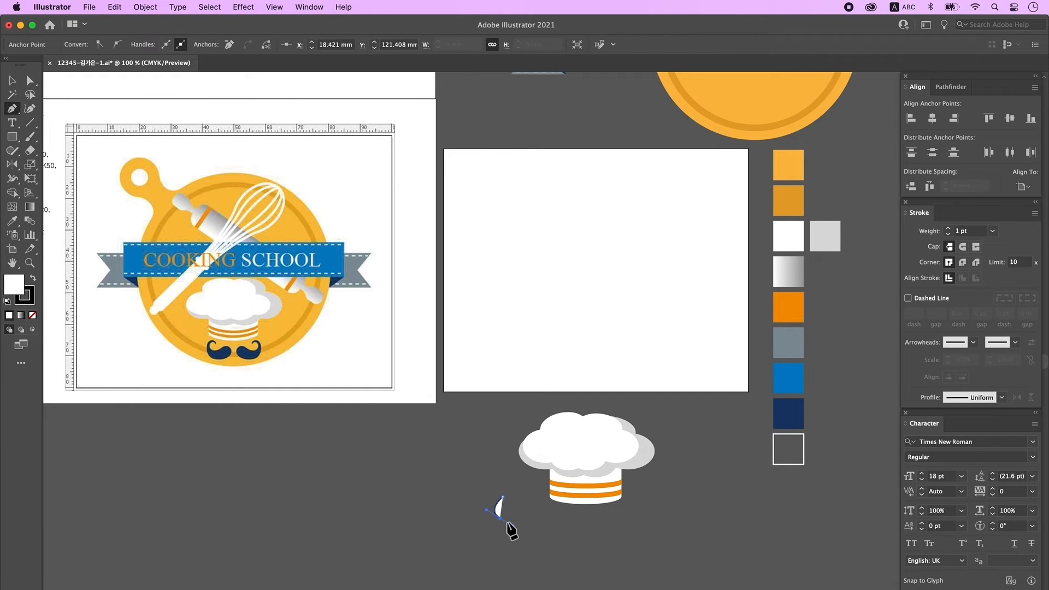
drag(521, 512, 490, 487)
click(519, 533)
click(503, 498)
Give the mustache half the navy swatch's fill with no stroke.
click(12, 81)
click(12, 221)
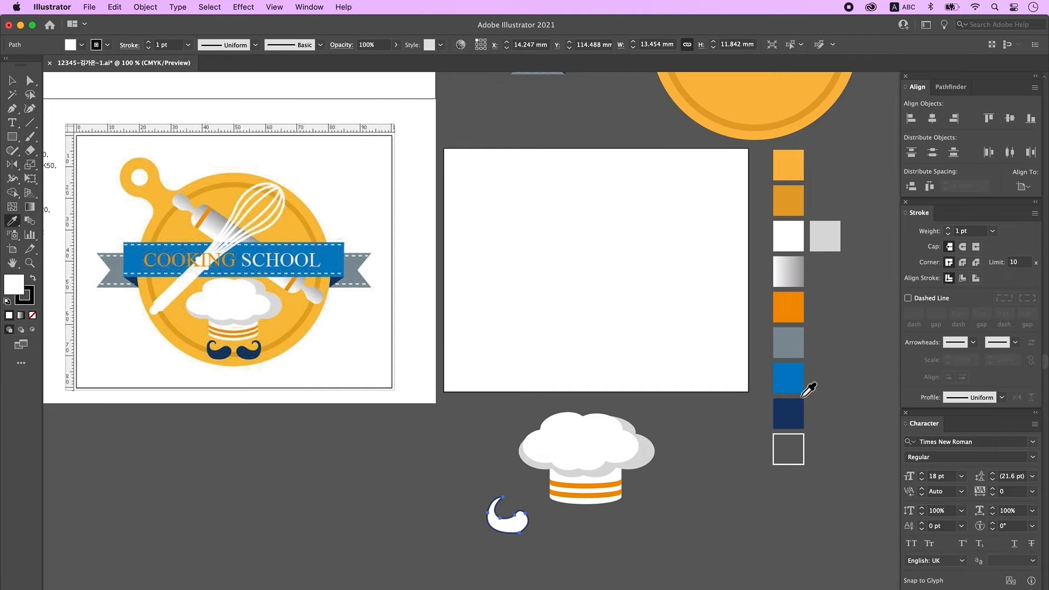
click(792, 422)
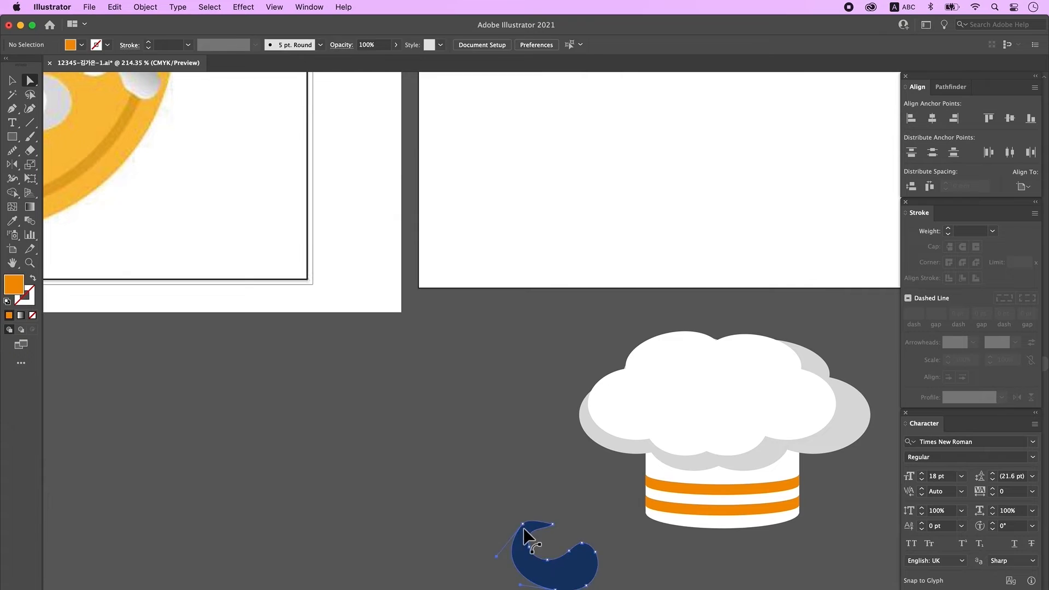
Refine the curled tip of the navy mustache half by adjusting its anchor points.
click(533, 536)
click(560, 523)
drag(552, 525, 604, 456)
key(super+z)
click(544, 531)
click(554, 526)
Duplicate the mustache half to its right, level with the original beneath the chef hat.
key(super+minus)
key(super+minus)
key(super+minus)
key(v)
drag(544, 430, 660, 430)
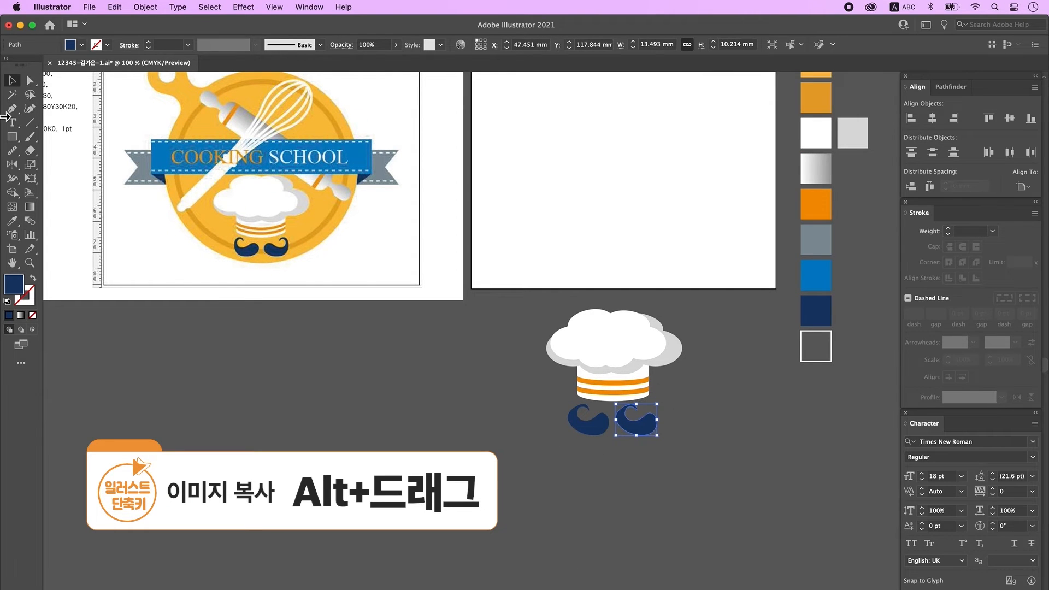
Reflect the copied mustache half across the vertical axis and group both halves with the chef hat.
double_click(14, 165)
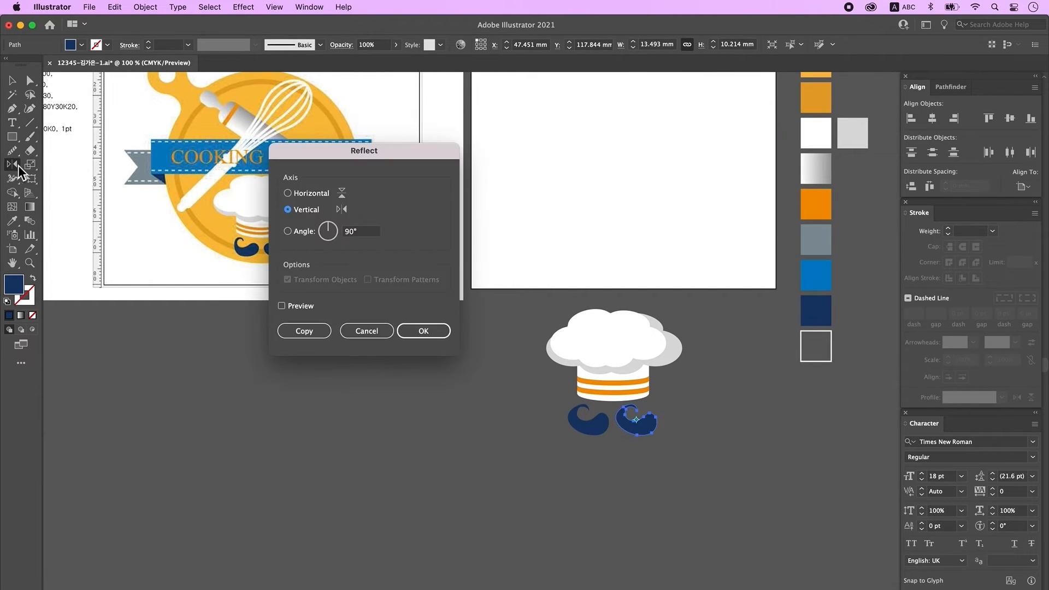
click(432, 332)
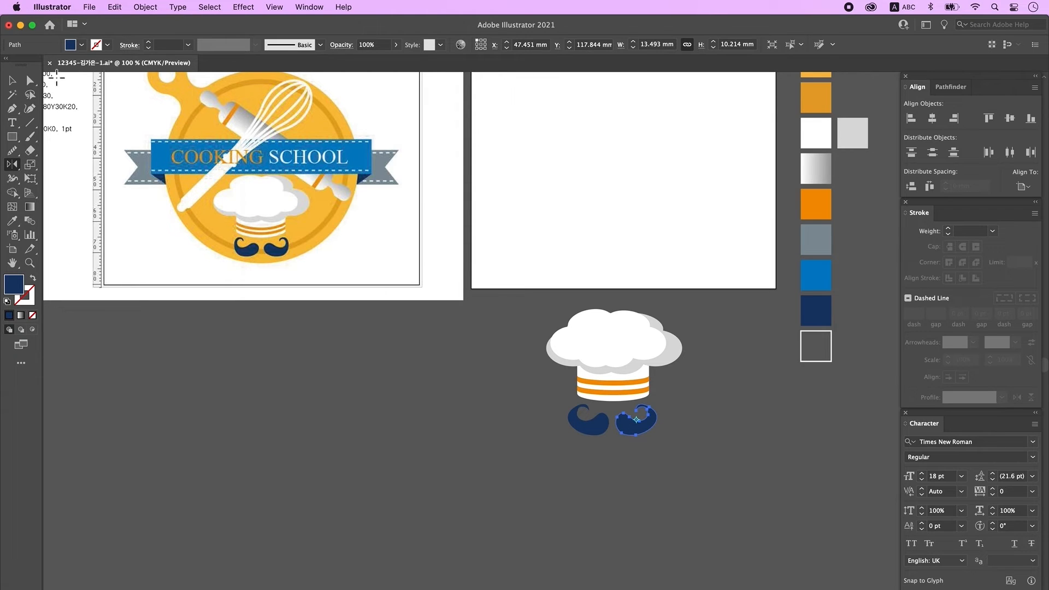
drag(677, 508, 539, 370)
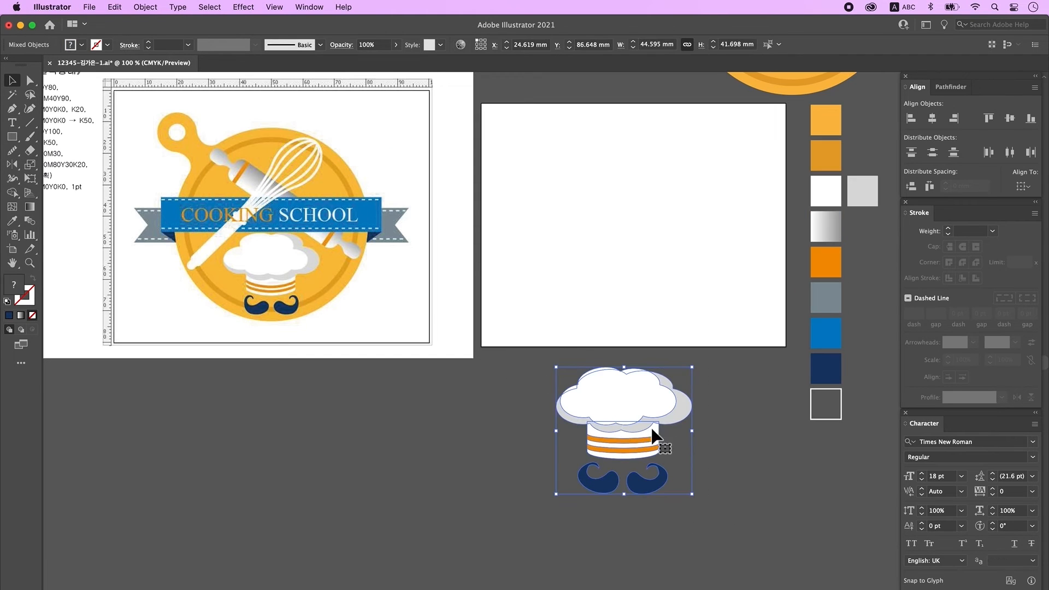
right_click(625, 426)
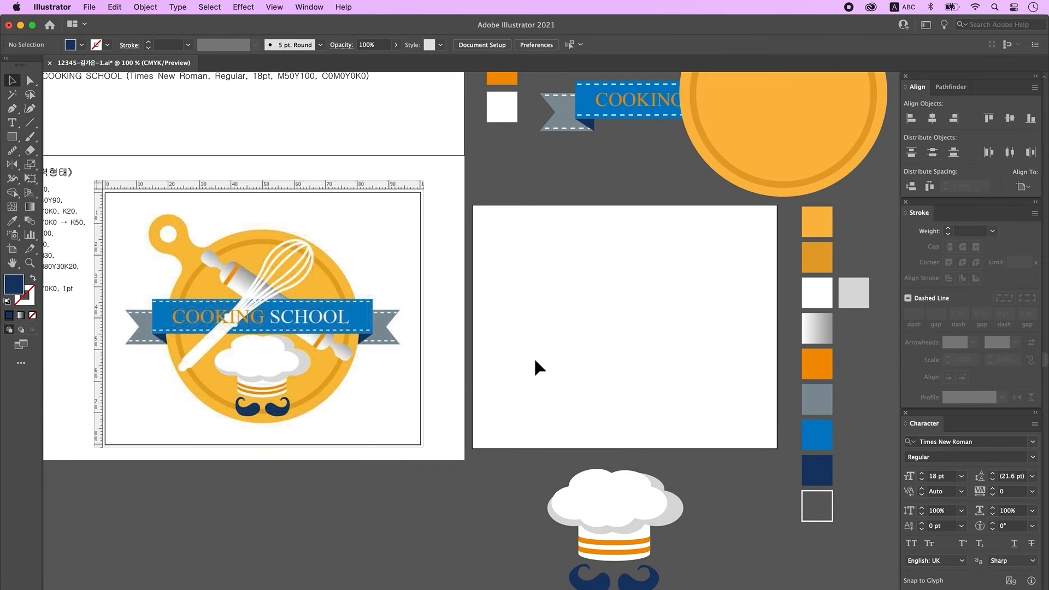
Draw the rolling pin body as a rounded rectangle about 58 by 11 mm with corners of about 3.5 mm, using default white fill and black stroke.
key(m)
key(d)
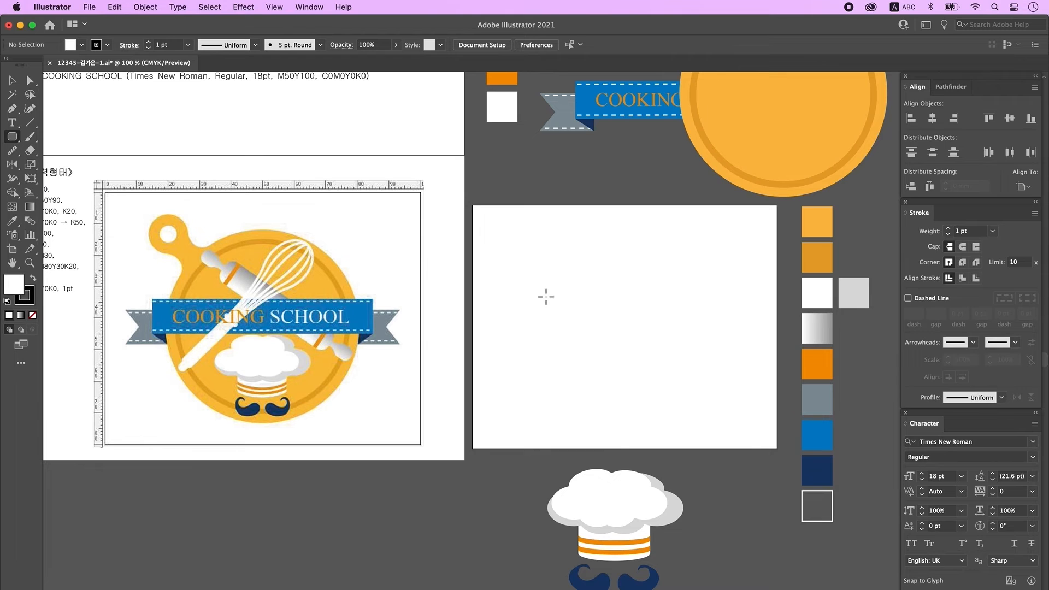
drag(540, 294, 709, 329)
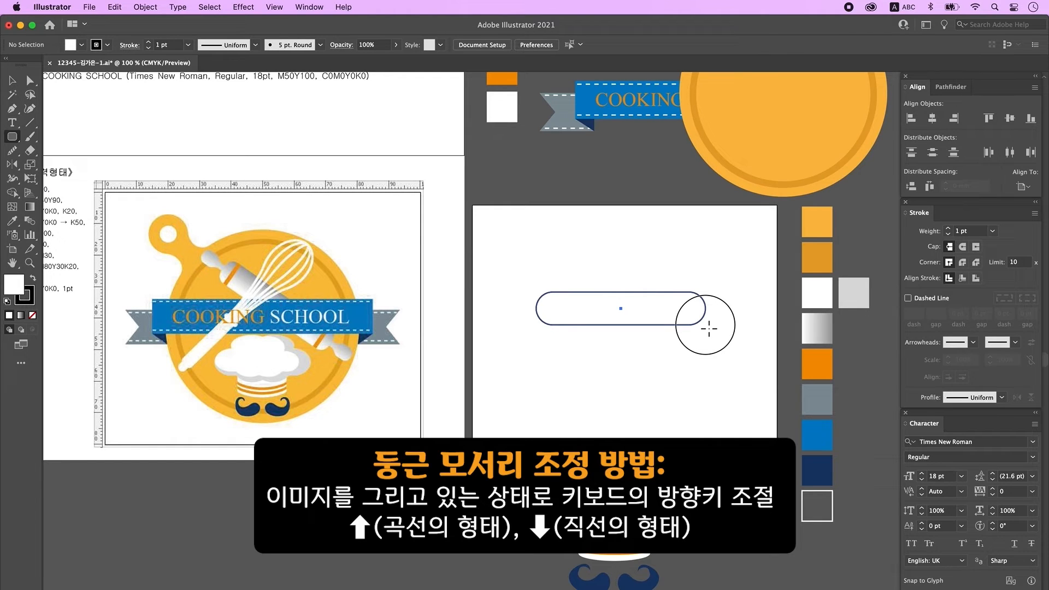
key(Down)
key(Down)
key(Down)
key(Down)
key(Down)
key(Down)
drag(710, 329, 712, 329)
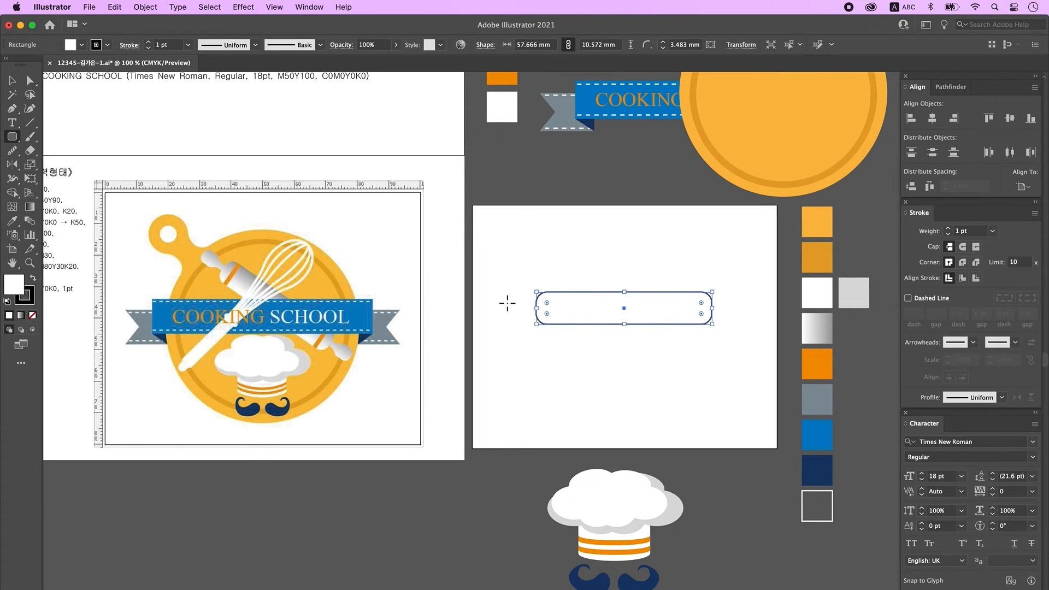
Draw a small rounded knob and a thin neck rectangle at the body's left end, and centre all three shapes vertically.
drag(503, 303, 530, 326)
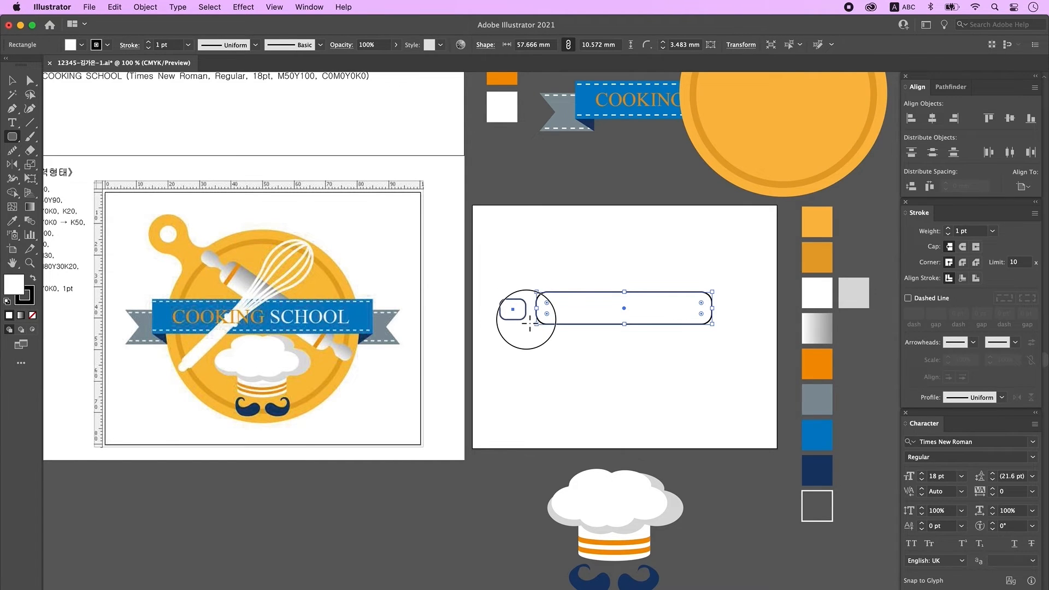
drag(12, 136, 88, 137)
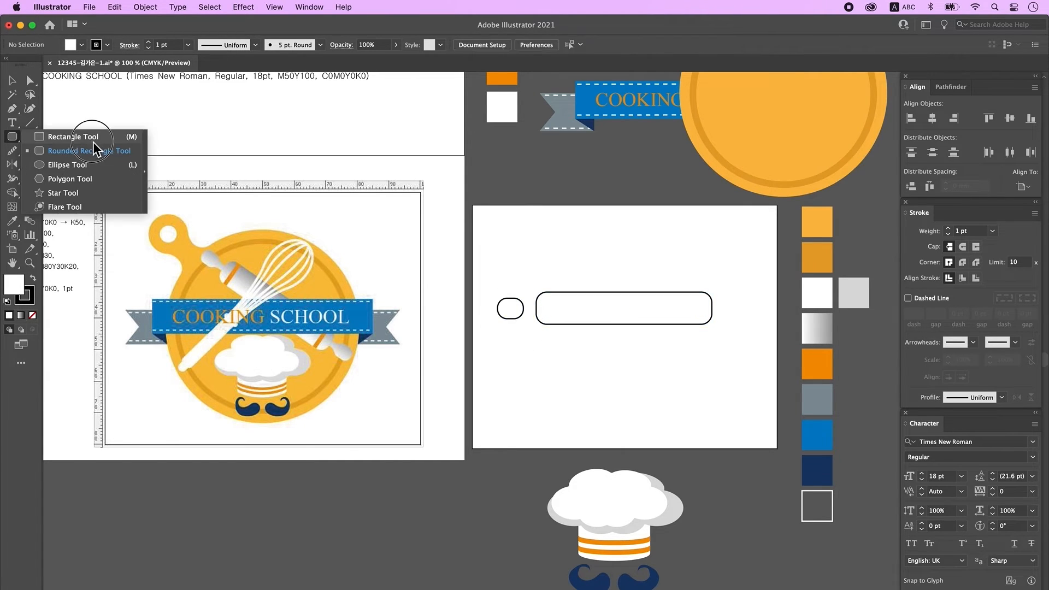
drag(518, 300, 549, 316)
key(v)
drag(509, 275, 607, 346)
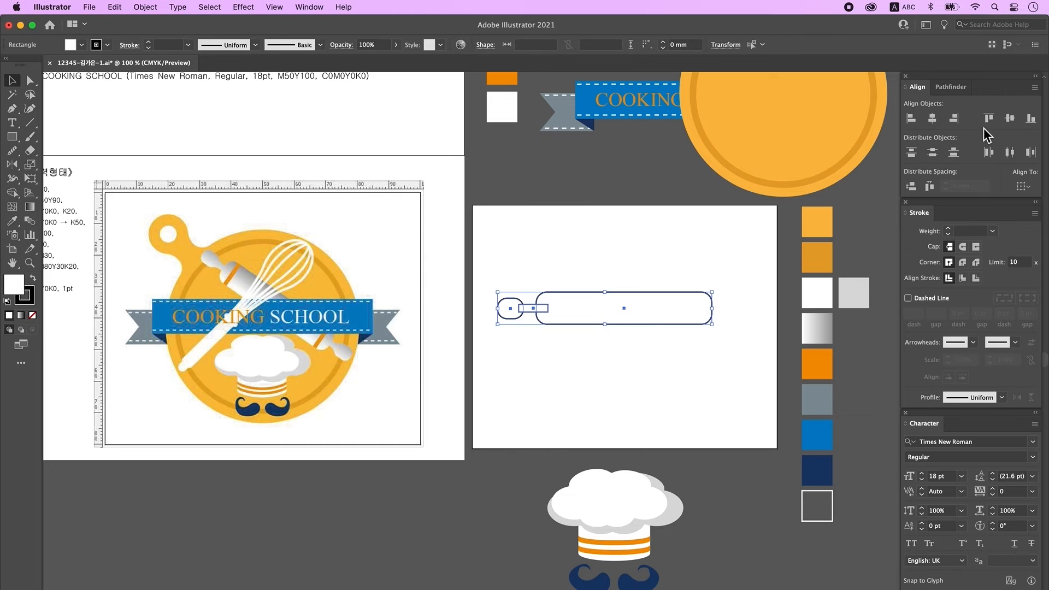
click(1011, 119)
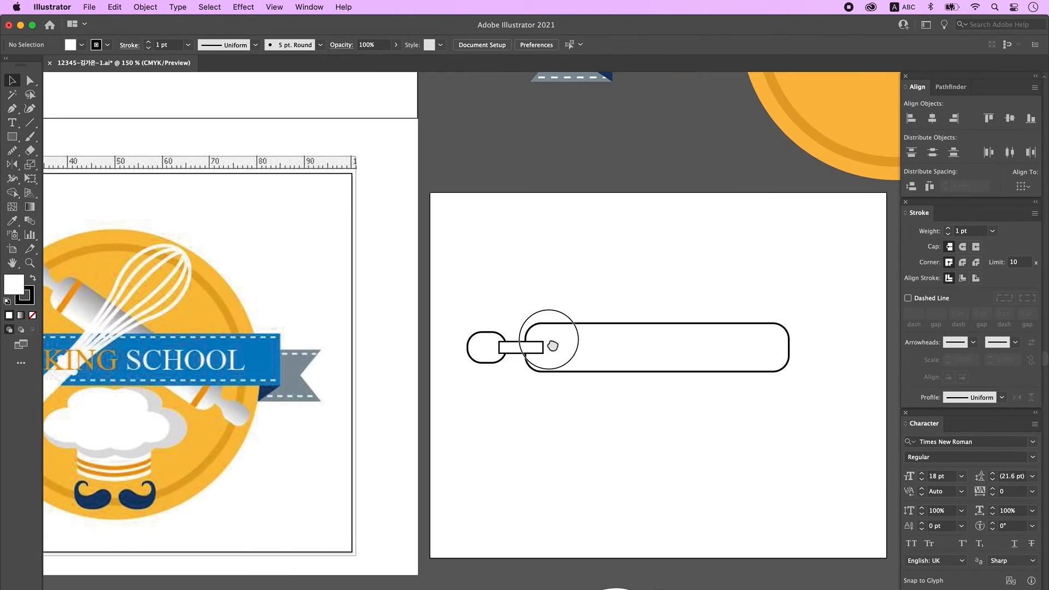
Draw a closed triangular pen shape that tapers the knob into the rolling pin's neck.
drag(552, 344, 647, 329)
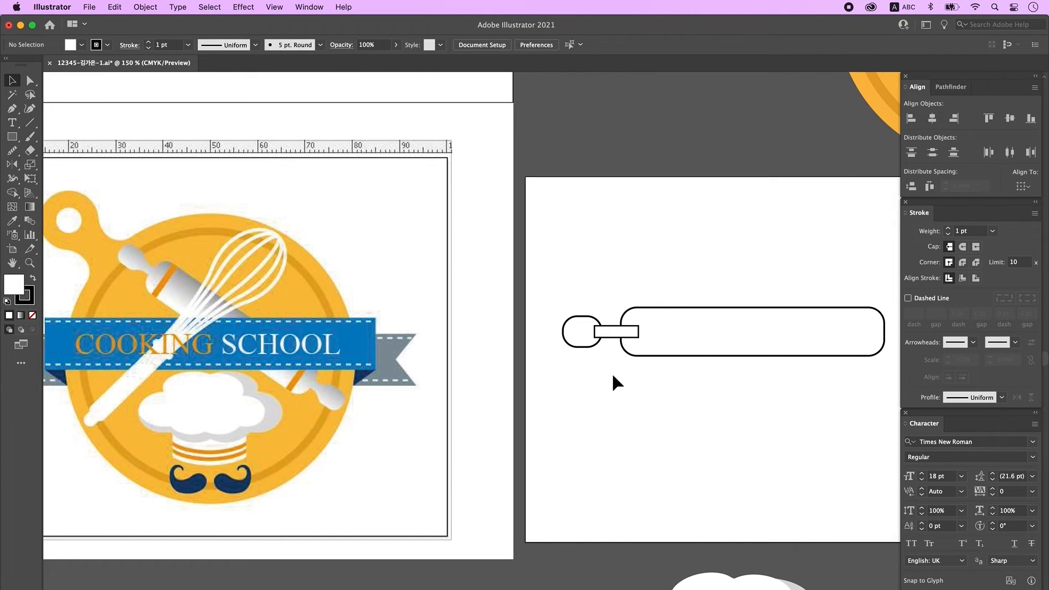
key(p)
click(595, 318)
click(617, 332)
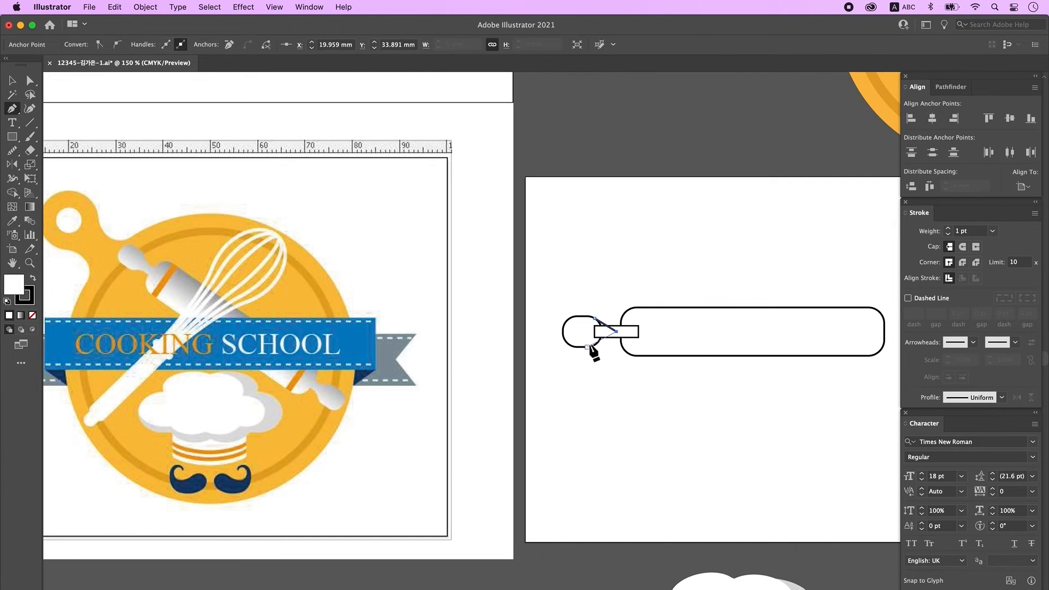
click(593, 345)
click(580, 334)
click(594, 319)
Unite the knob, taper and neck shapes into a single rolling pin handle.
click(13, 81)
alt+super+click(750, 427)
alt+super+click(750, 428)
drag(394, 279, 599, 348)
drag(521, 319, 553, 318)
key(super+z)
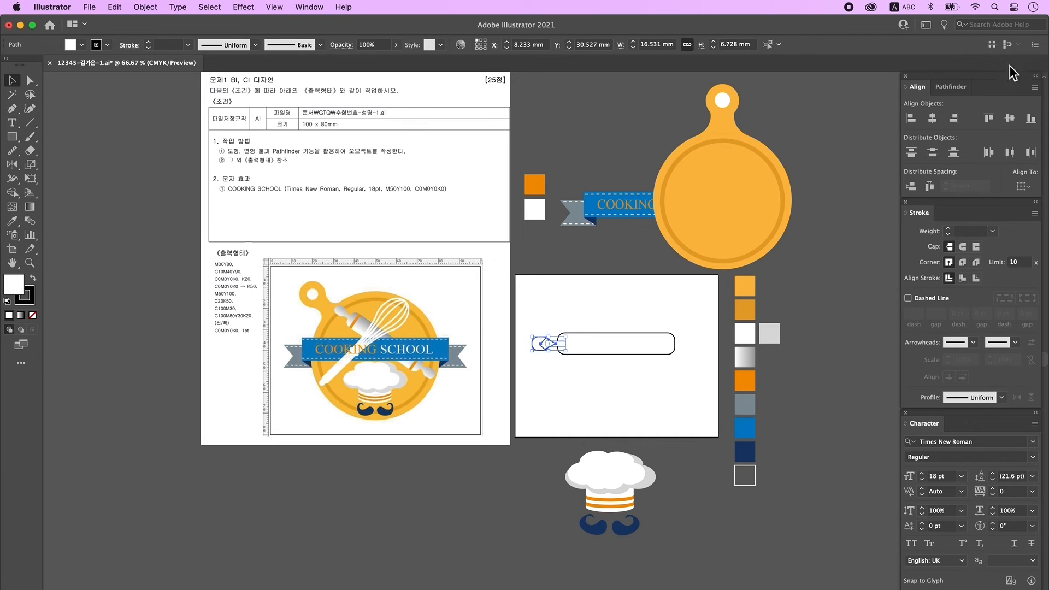
click(959, 90)
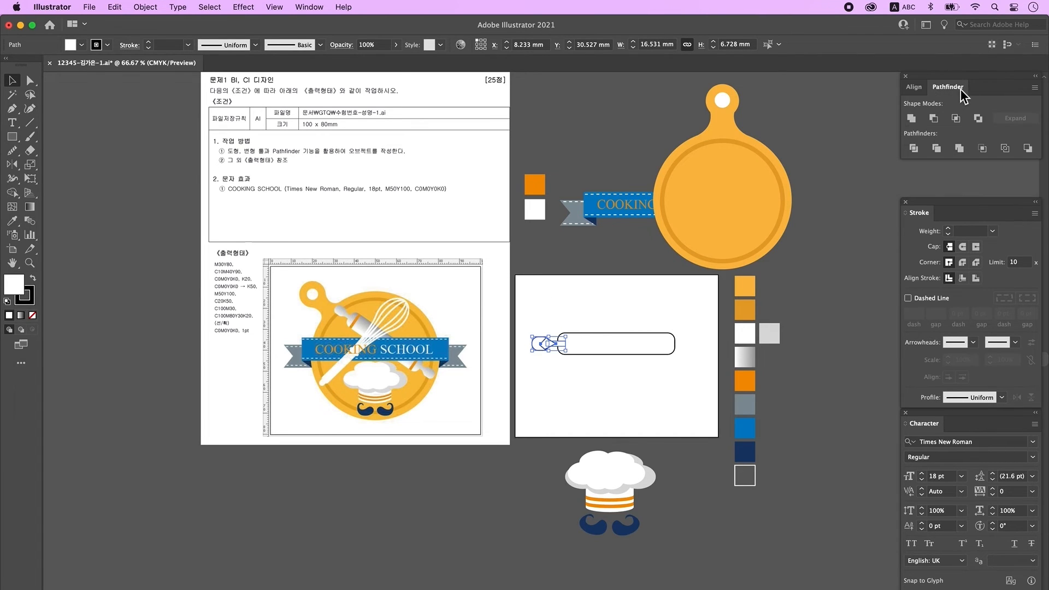
click(913, 123)
click(626, 390)
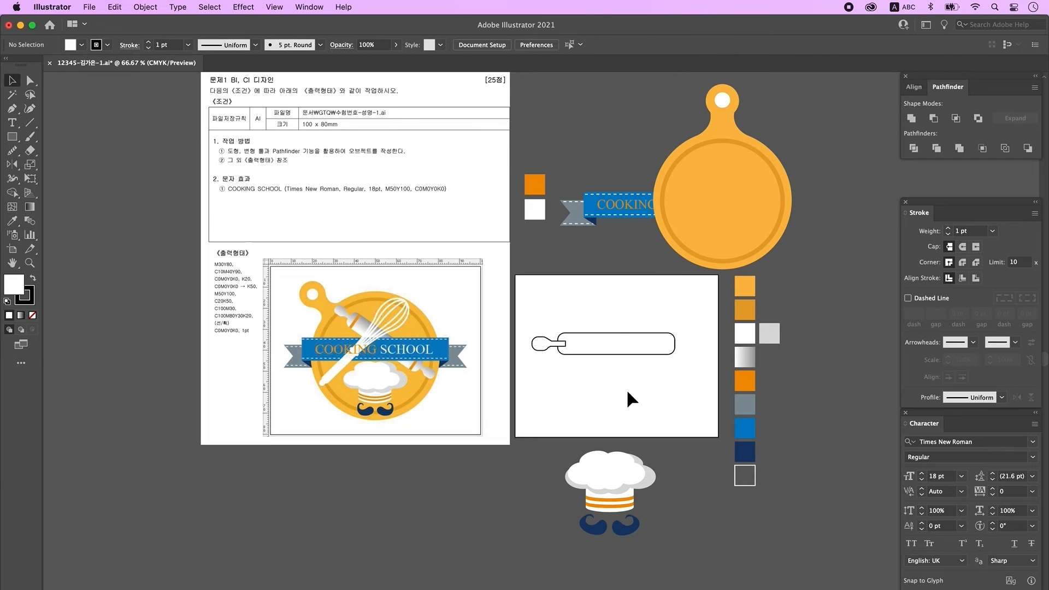
Duplicate the handle toward the rolling pin's right end and reflect the copy across the vertical axis.
super+click(642, 368)
drag(531, 370, 647, 366)
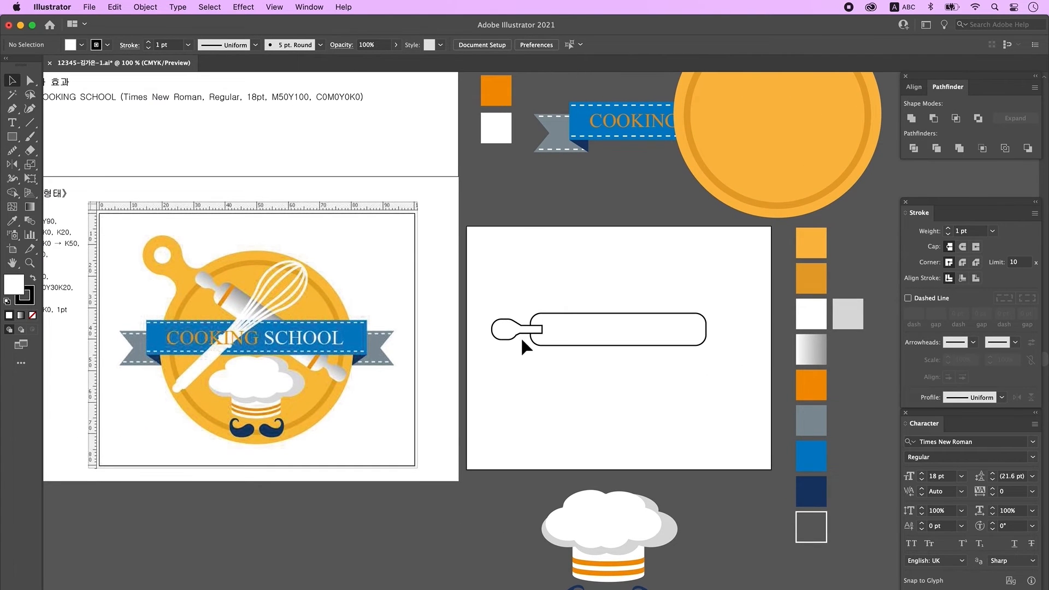
click(514, 331)
drag(511, 331, 680, 344)
click(13, 165)
double_click(15, 165)
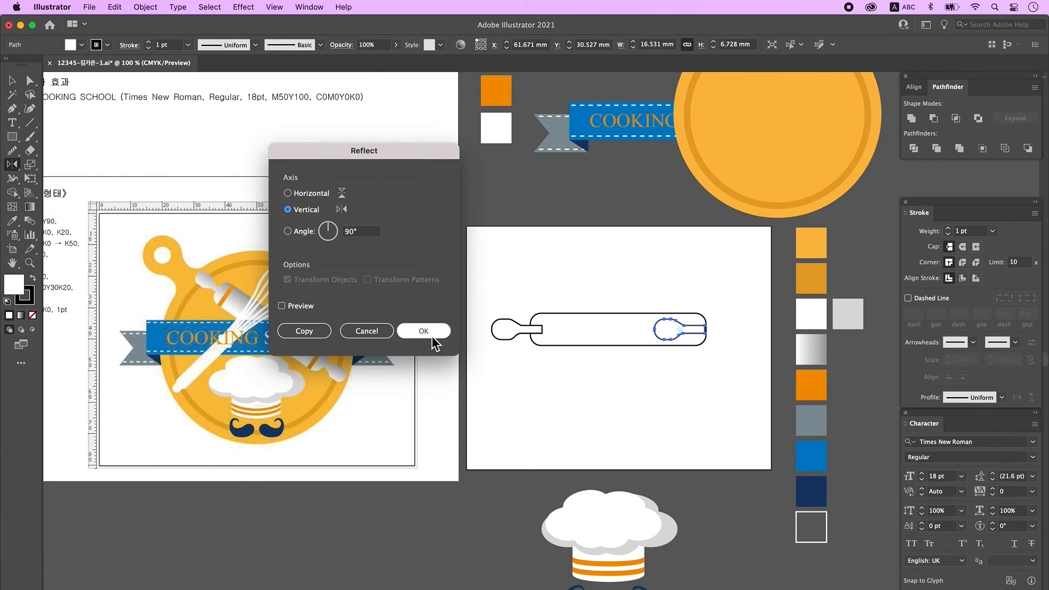
click(424, 331)
click(16, 79)
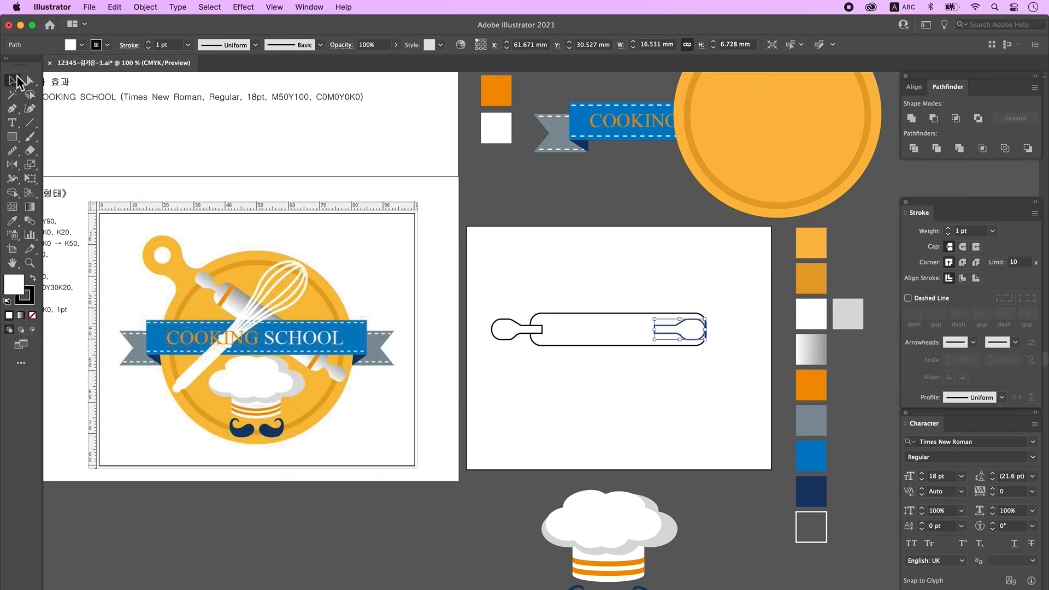
Fit the mirrored handle onto the right end of the body and unite both handles with it.
drag(730, 330, 513, 277)
click(725, 355)
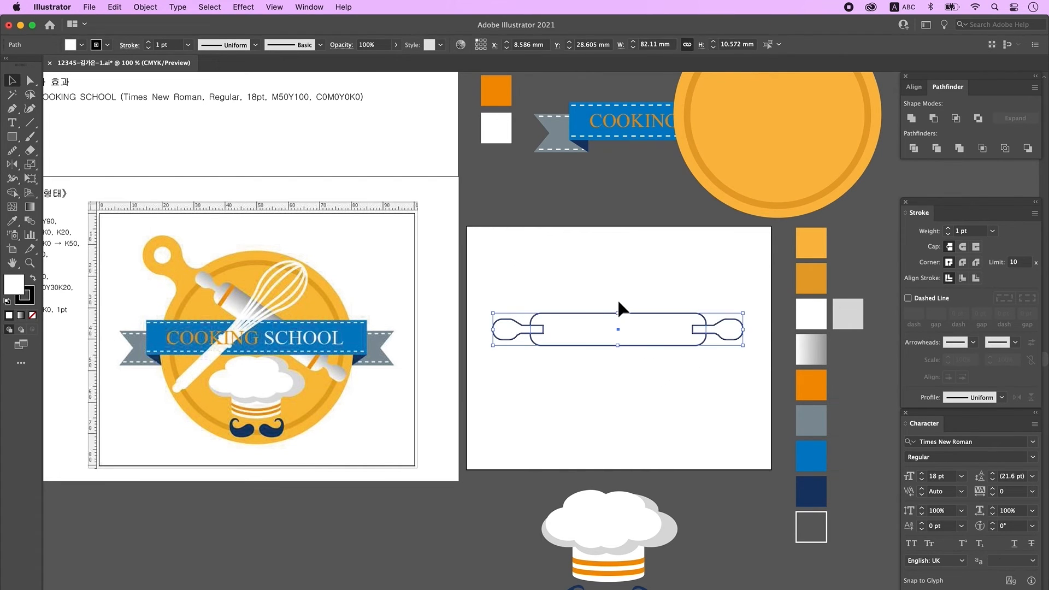
click(917, 119)
Apply the white-to-grey gradient swatch to the rolling pin and run the gradient vertically, with grey along the upper edge.
click(12, 221)
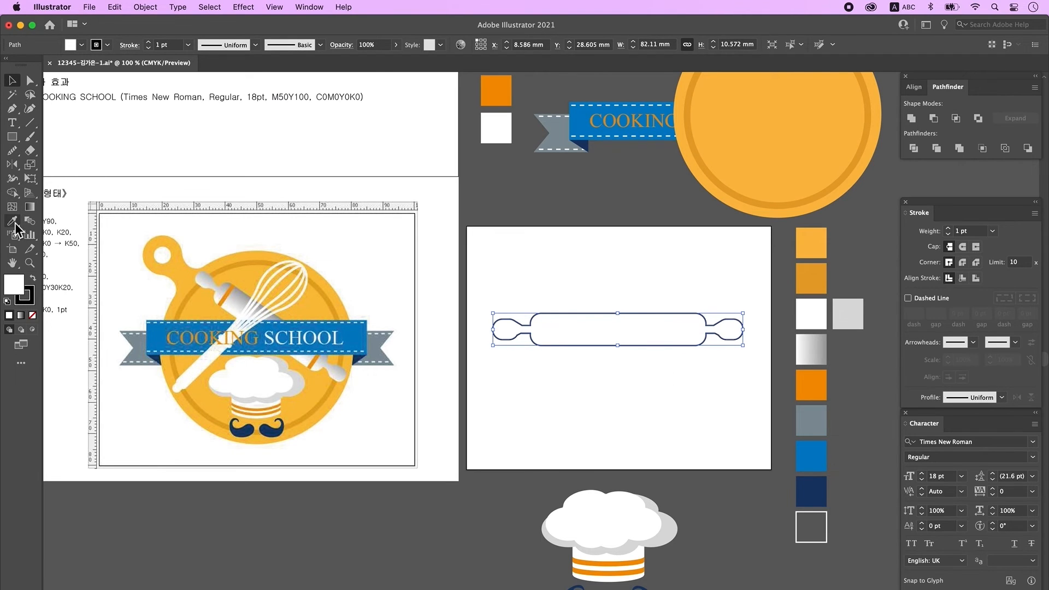
click(824, 350)
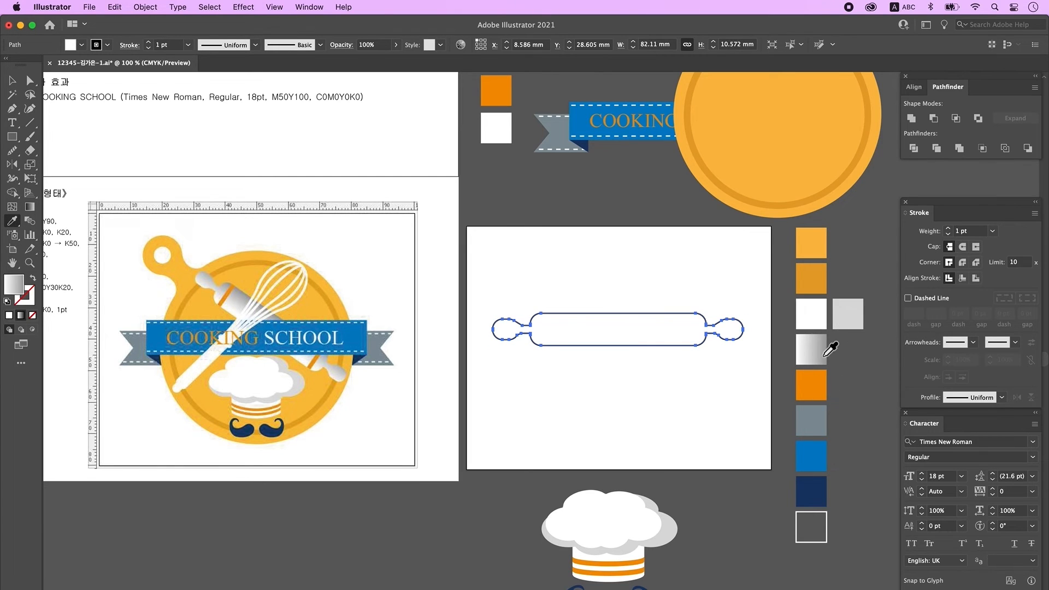
click(31, 211)
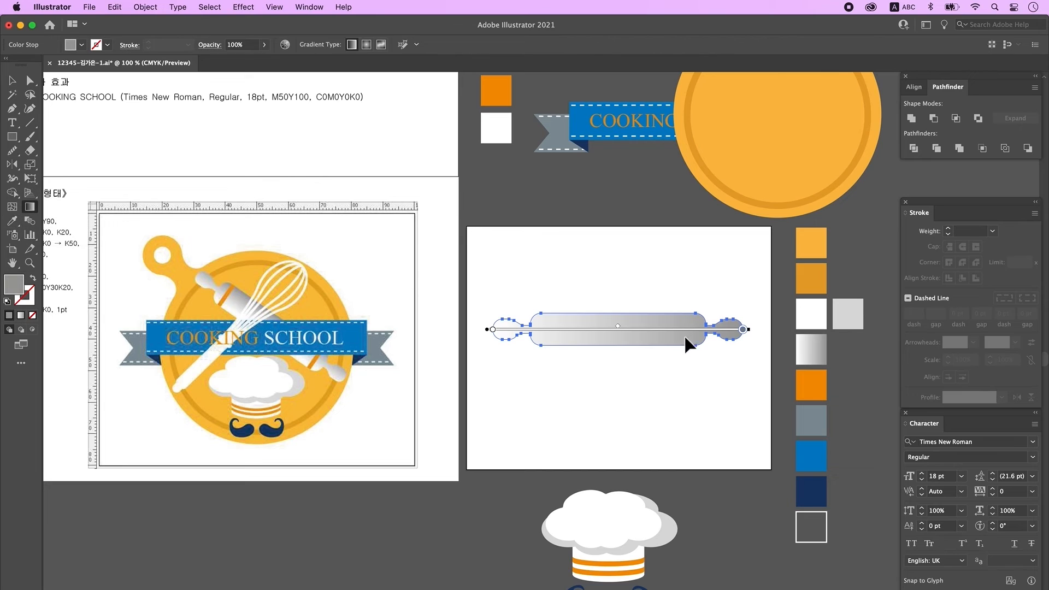
drag(623, 356, 627, 315)
Draw a narrow rectangular band about 1.7 by 10.6 mm for the rolling pin and fill it with the orange swatch.
click(13, 137)
key(super+shift+a)
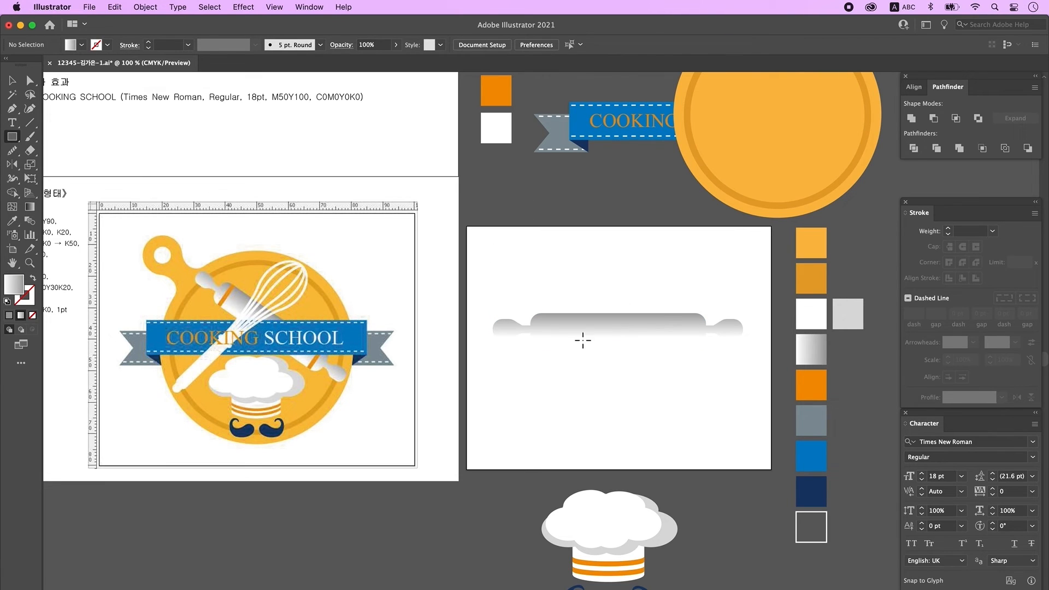
drag(566, 251, 572, 280)
click(11, 221)
click(822, 389)
Place orange bands near both ends of the rolling pin body and move the pin below the artboard.
click(15, 80)
click(628, 378)
click(636, 272)
drag(602, 339, 692, 257)
drag(690, 259, 463, 442)
drag(634, 197, 387, 449)
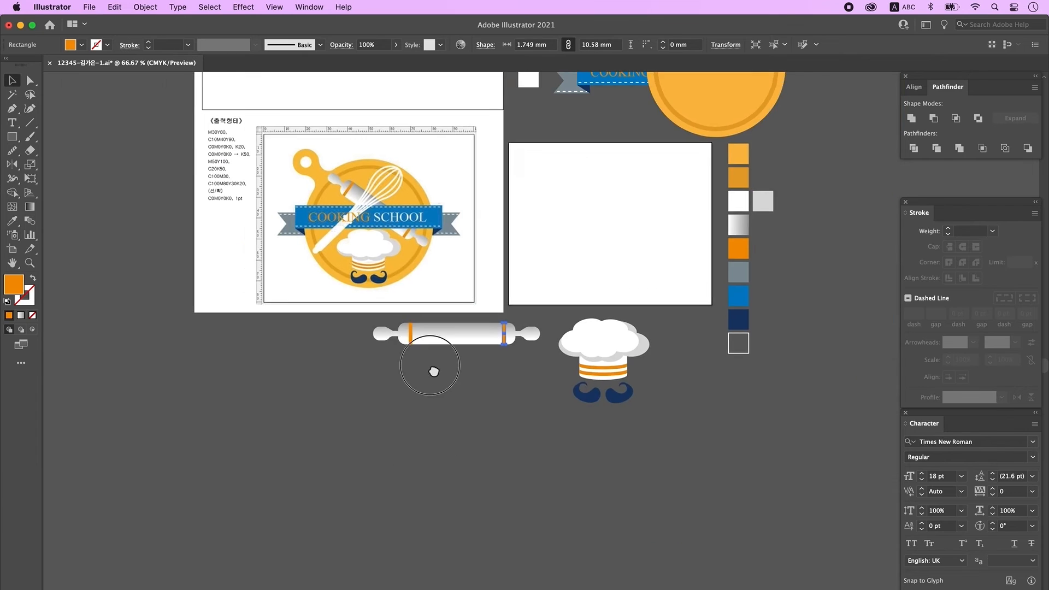
Group the rolling pin with its two orange bands and place it with the chef hat on the artboard.
drag(431, 367, 452, 398)
click(523, 432)
drag(538, 437, 531, 448)
drag(370, 375, 556, 407)
right_click(528, 392)
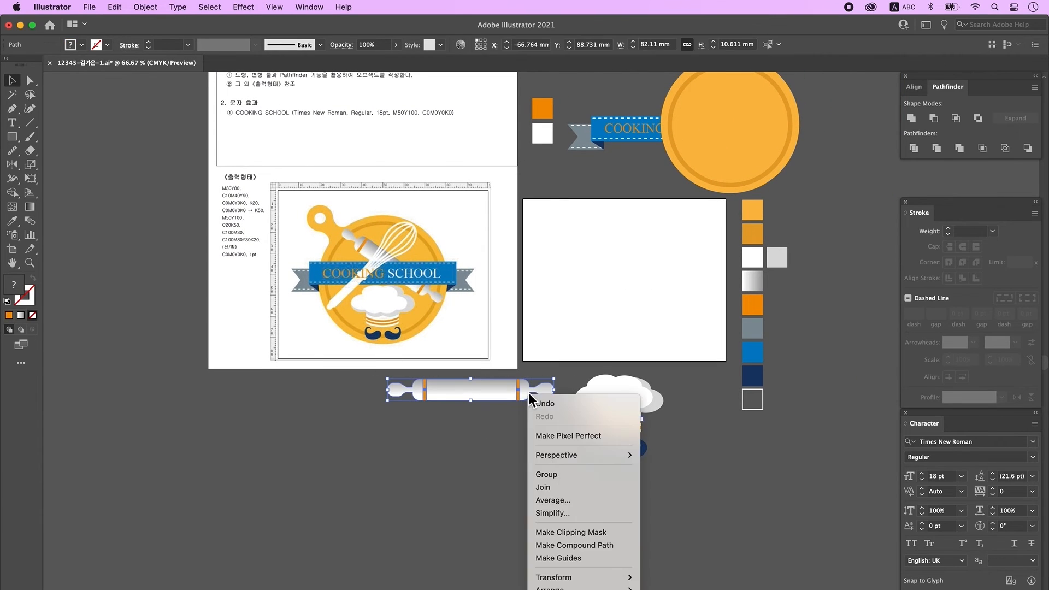
click(543, 475)
click(513, 435)
mouse_move(666, 369)
mouse_down()
mouse_move(637, 387)
mouse_move(654, 359)
mouse_up()
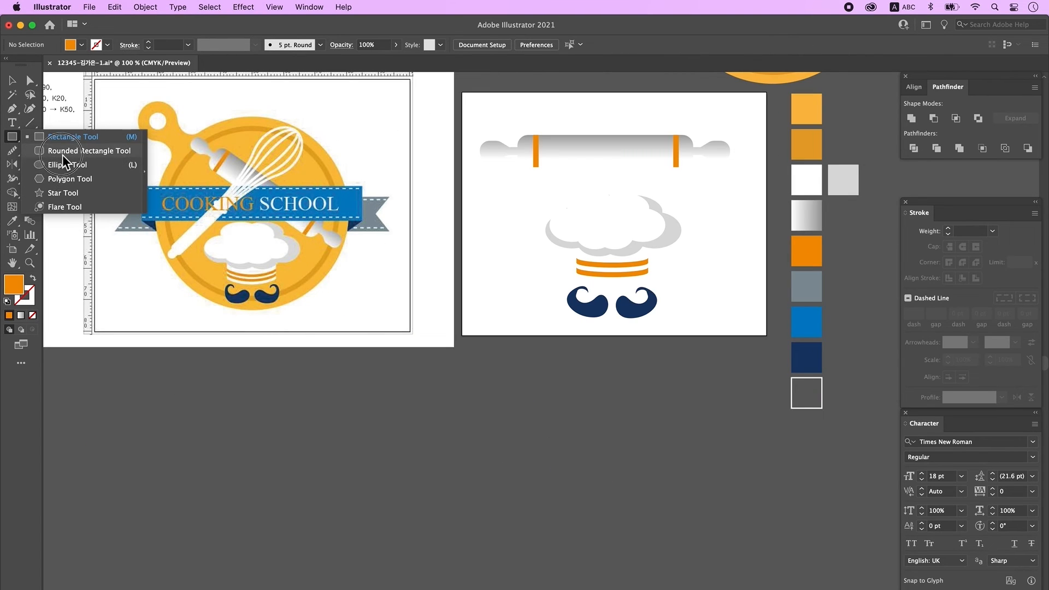
Draw the whisk handle below the artboard as an upright rounded rectangle about 7.3 by 44 mm with default fill and stroke.
click(62, 154)
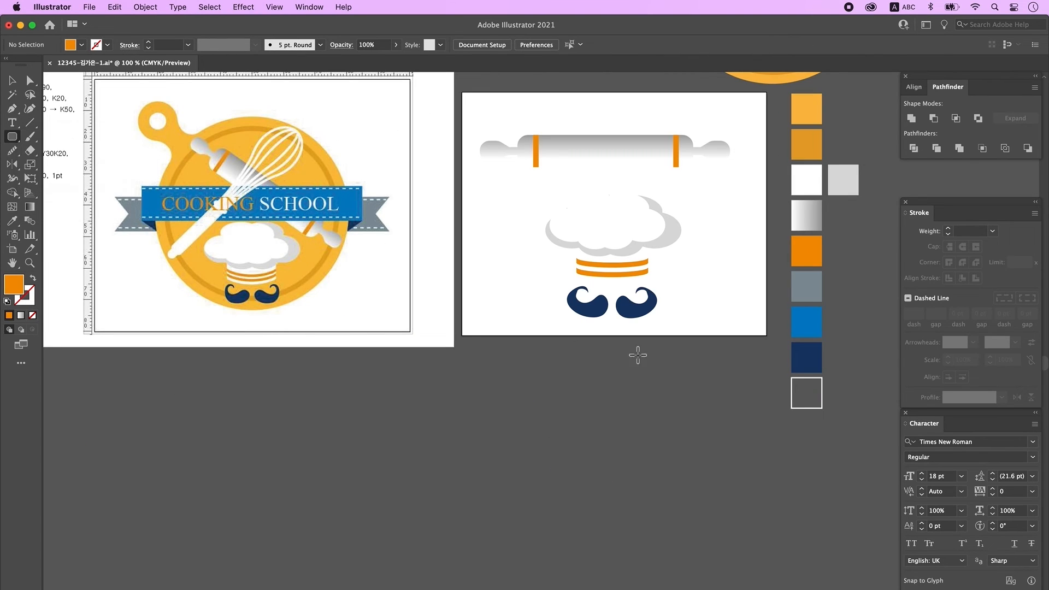
key(d)
drag(497, 365, 523, 504)
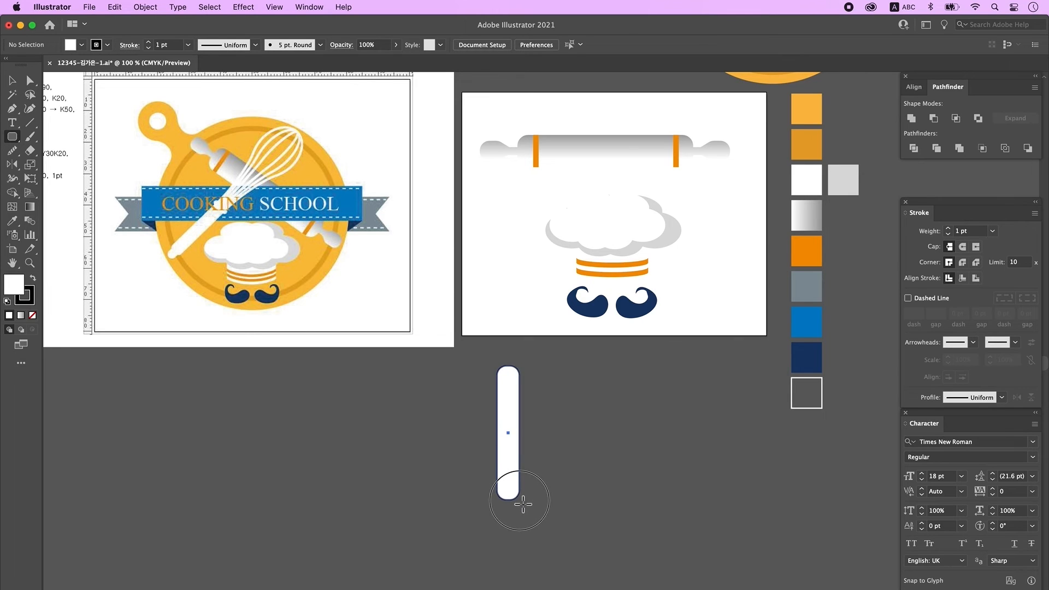
key(v)
drag(502, 393, 545, 471)
drag(545, 472, 553, 447)
Draw an oval about 19 mm wide above the whisk handle and centre the two shapes horizontally.
scroll(546, 471, up, 1)
click(12, 136)
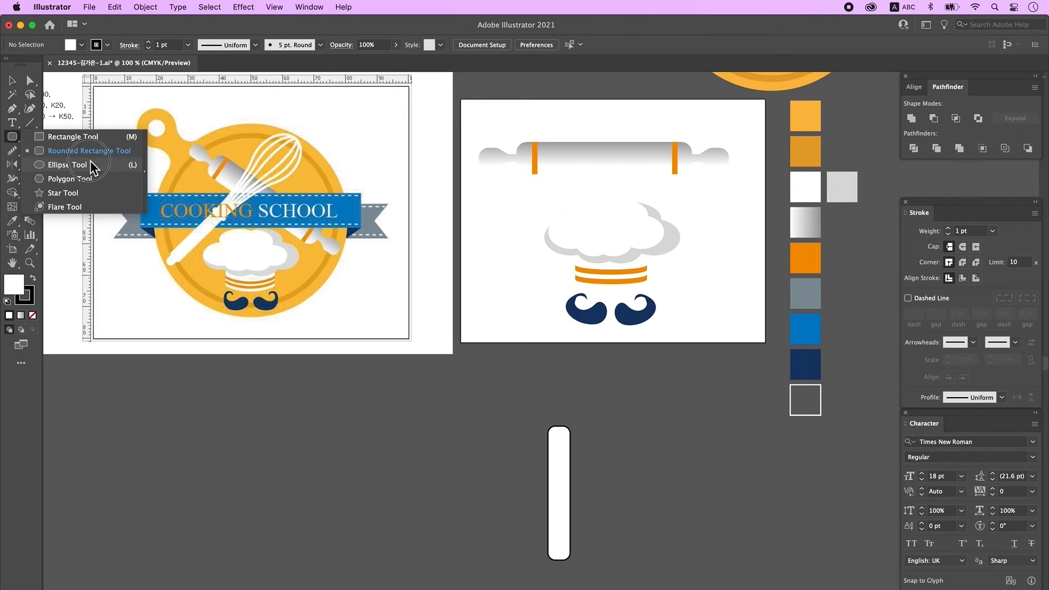
click(90, 162)
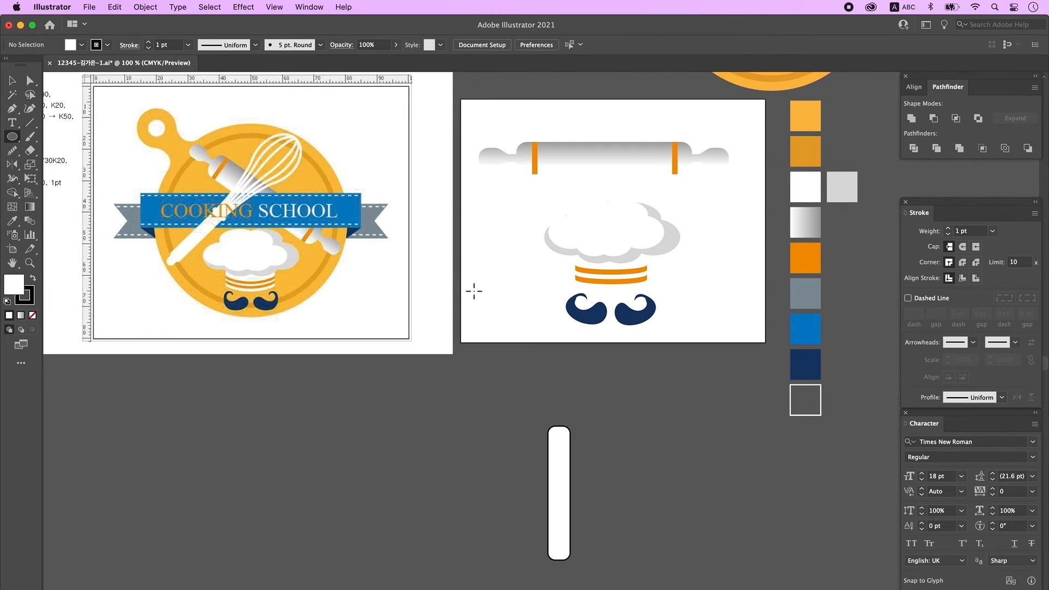
mouse_move(537, 319)
mouse_down()
mouse_move(599, 405)
mouse_move(601, 396)
mouse_up()
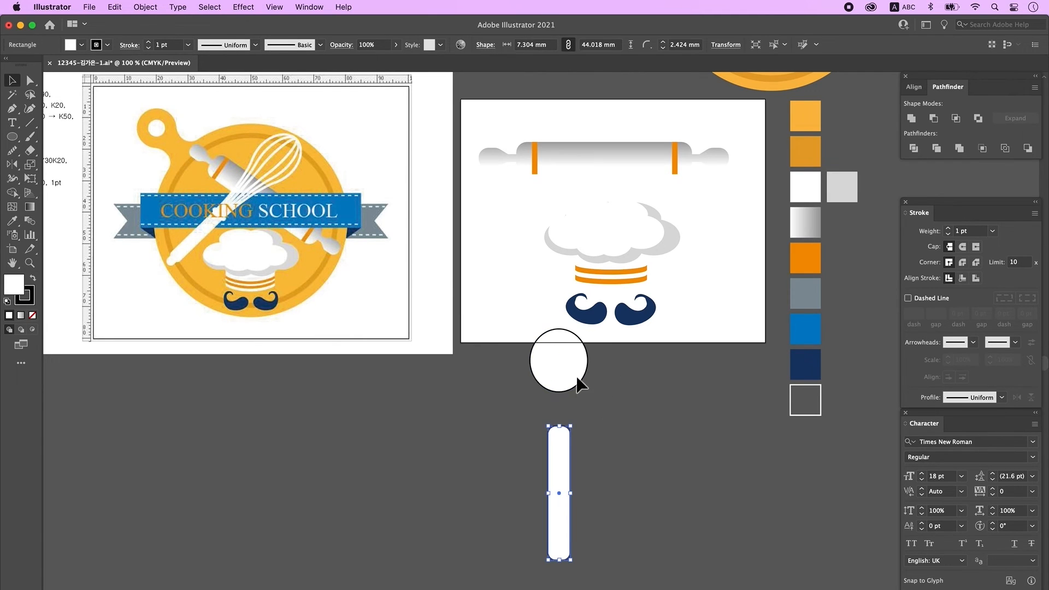
shift+click(551, 359)
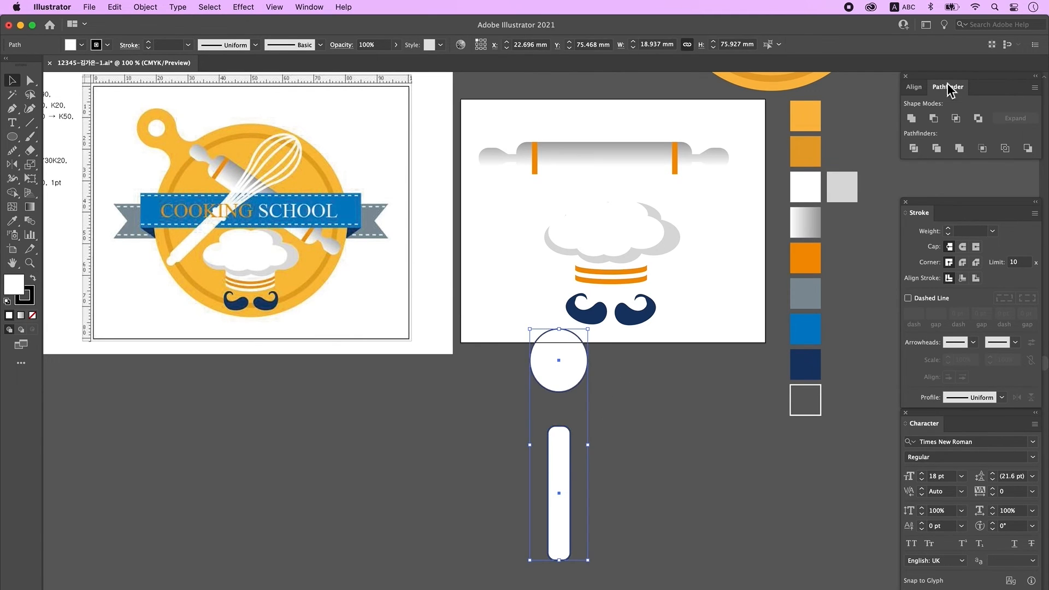
click(914, 86)
click(932, 118)
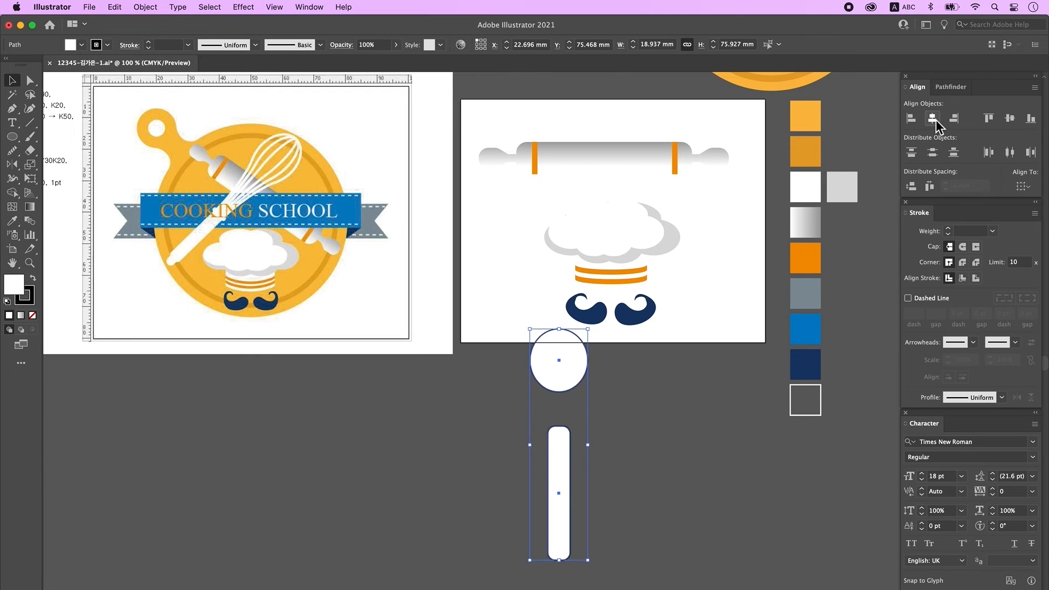
click(576, 468)
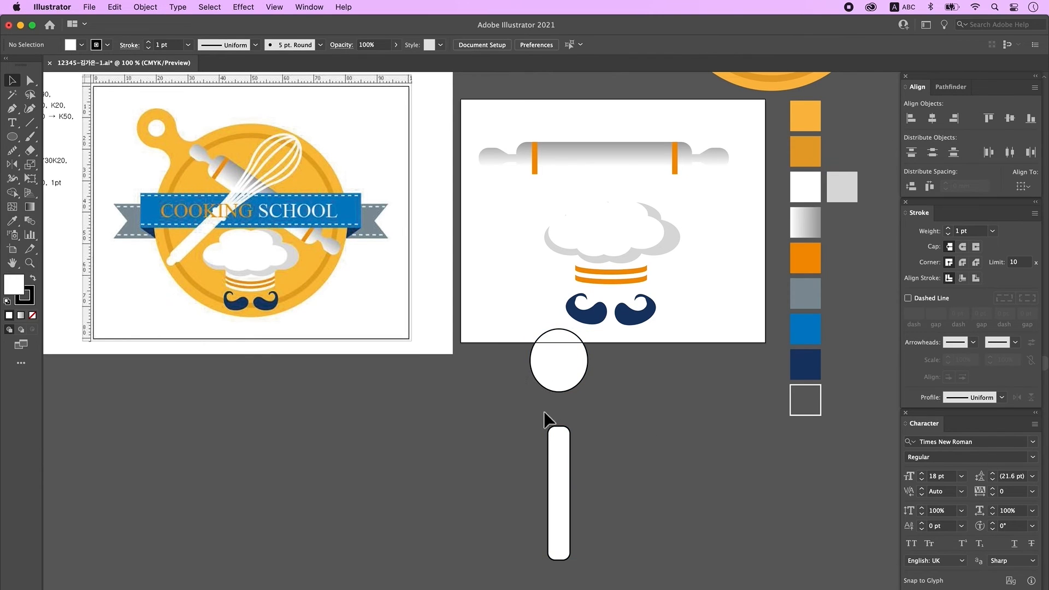
Draw a closed, curved left-side shape about 10 by 22 mm tapering from the oval to the top of the whisk handle.
click(12, 108)
click(533, 375)
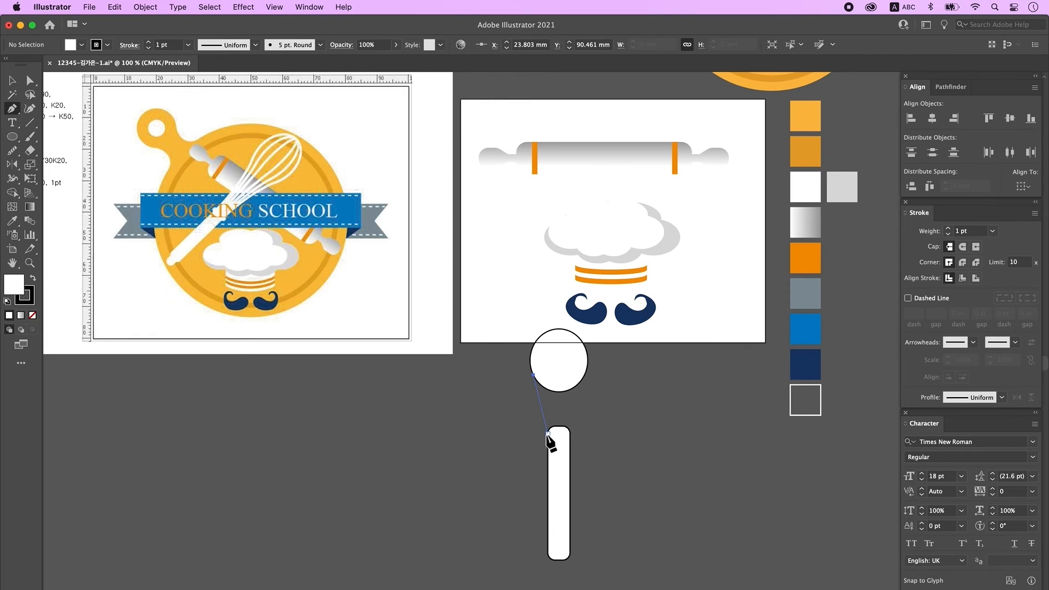
drag(549, 440, 564, 381)
shift+click(566, 373)
click(533, 375)
click(12, 80)
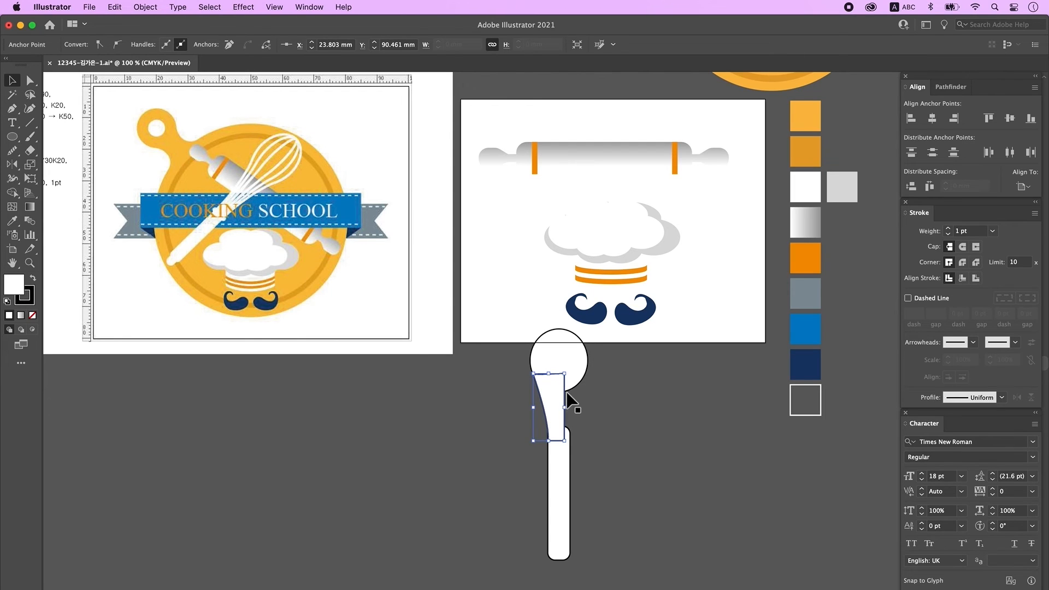
Duplicate the curved side shape, reflect the copy across the vertical axis, and position it as the opposite side of the whisk head.
drag(566, 393, 582, 395)
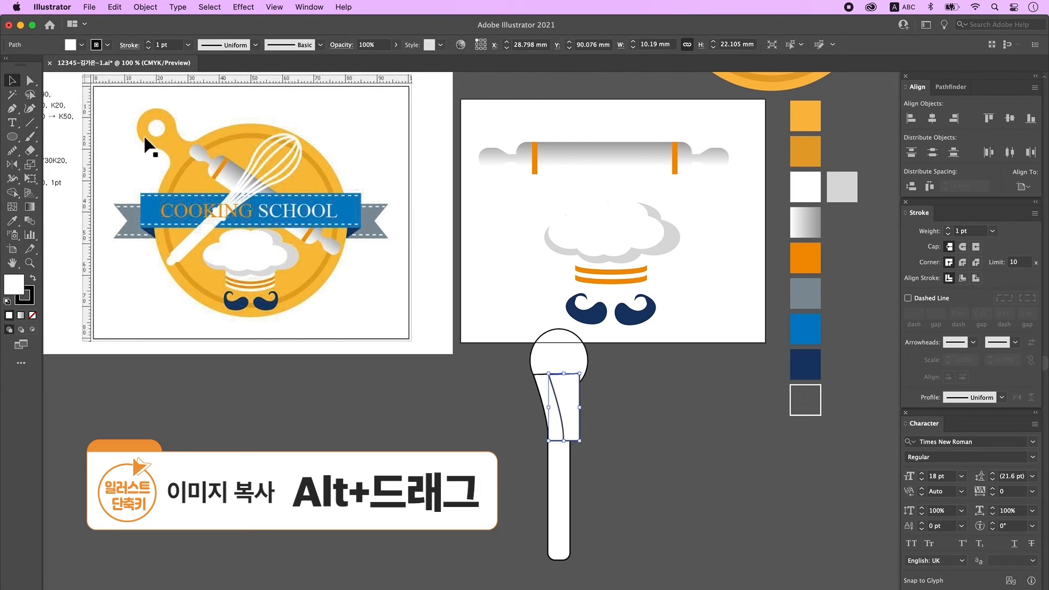
double_click(12, 164)
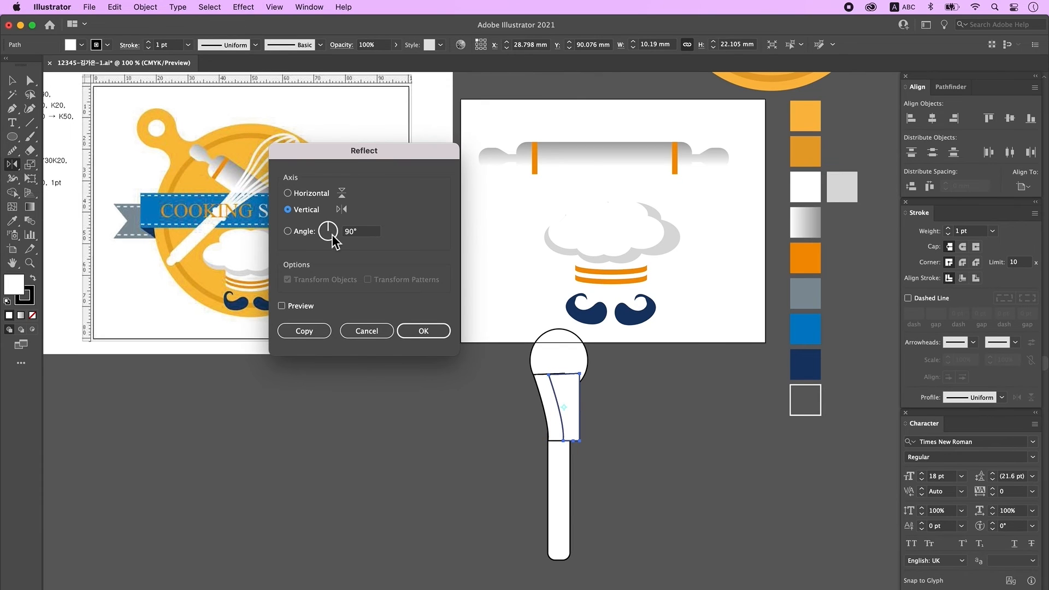
click(425, 331)
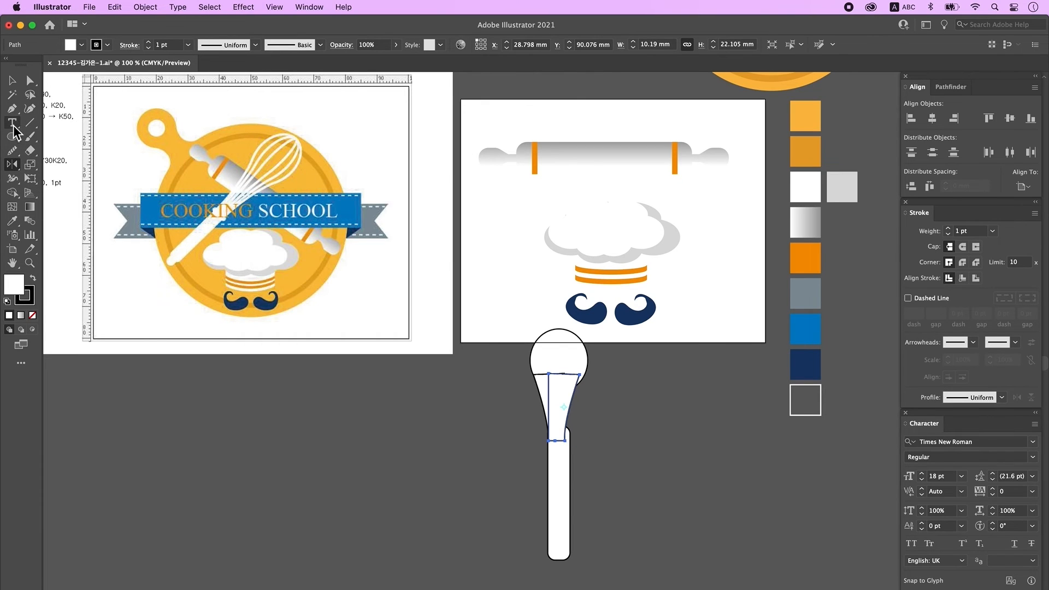
click(13, 81)
click(823, 470)
drag(564, 398, 631, 381)
Unite the oval and the two curved side shapes into one whisk-head outline.
click(670, 428)
click(596, 373)
key(super+1)
key(super+z)
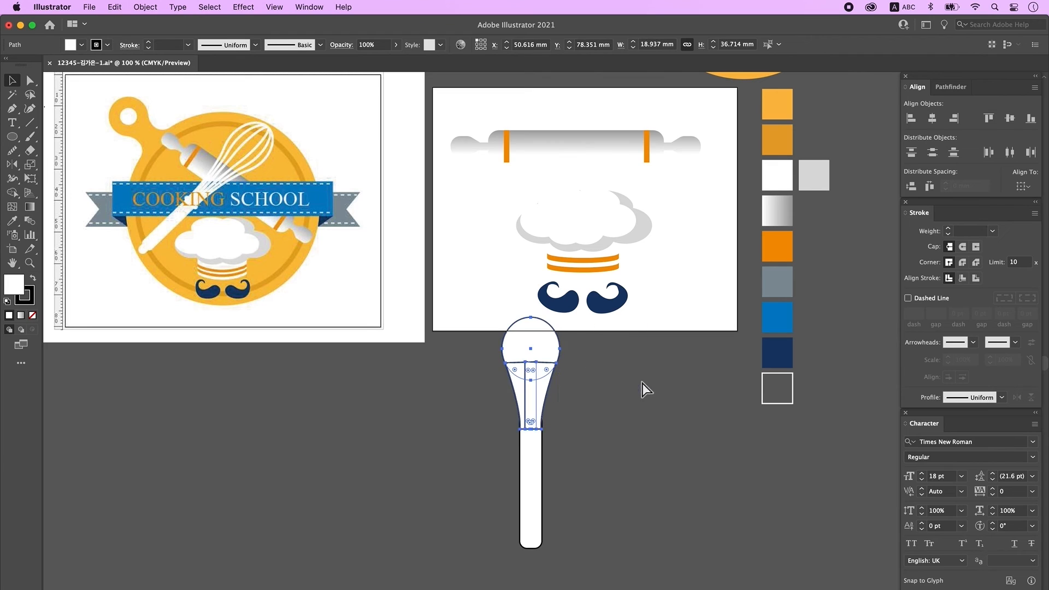
click(949, 87)
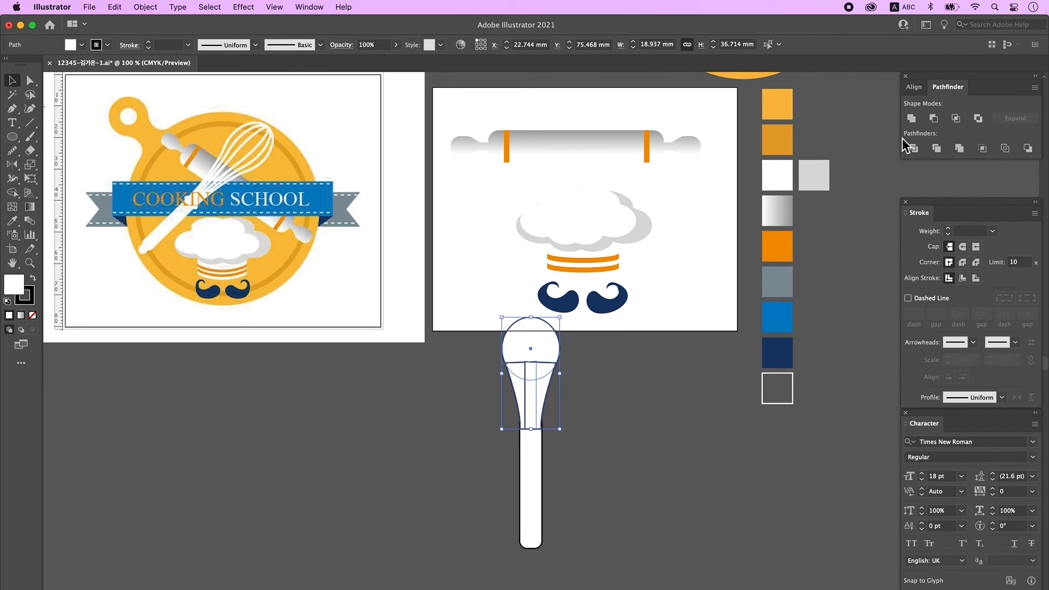
click(911, 118)
click(633, 413)
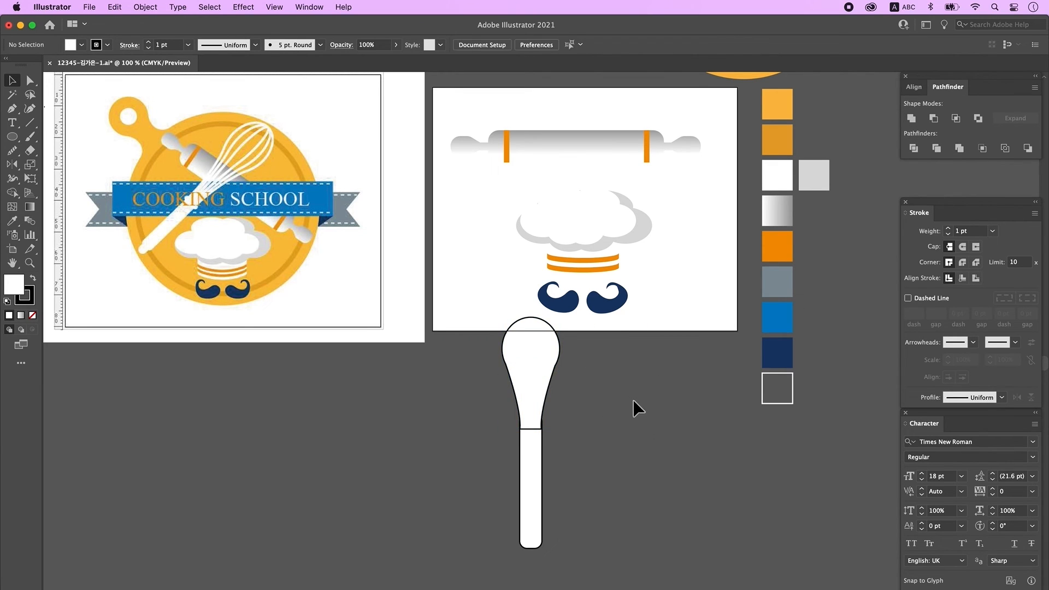
Give the whisk-head outline no fill and a white 2 pt stroke.
click(531, 339)
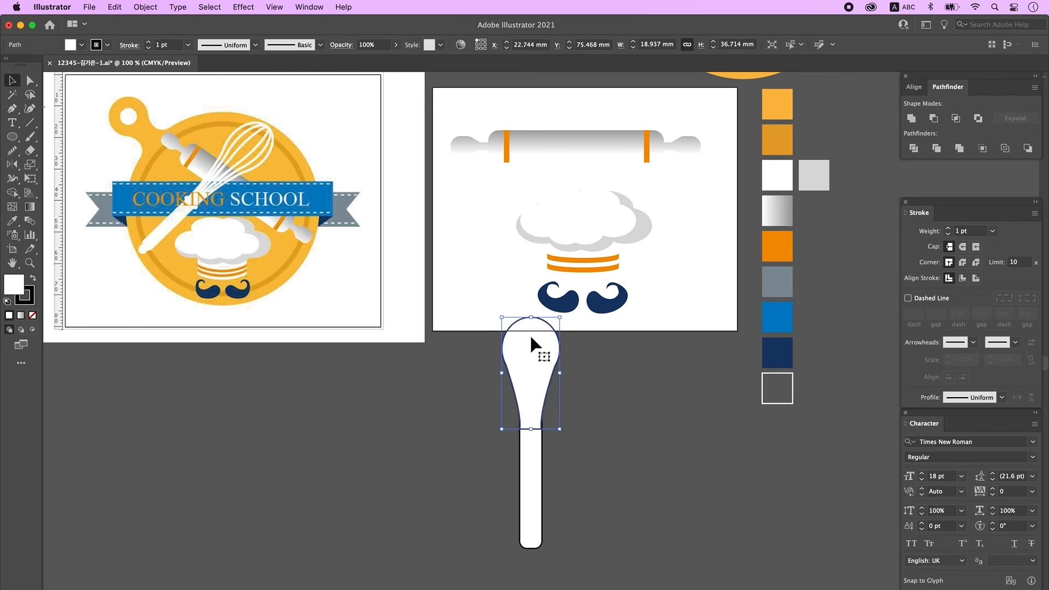
click(32, 280)
click(32, 316)
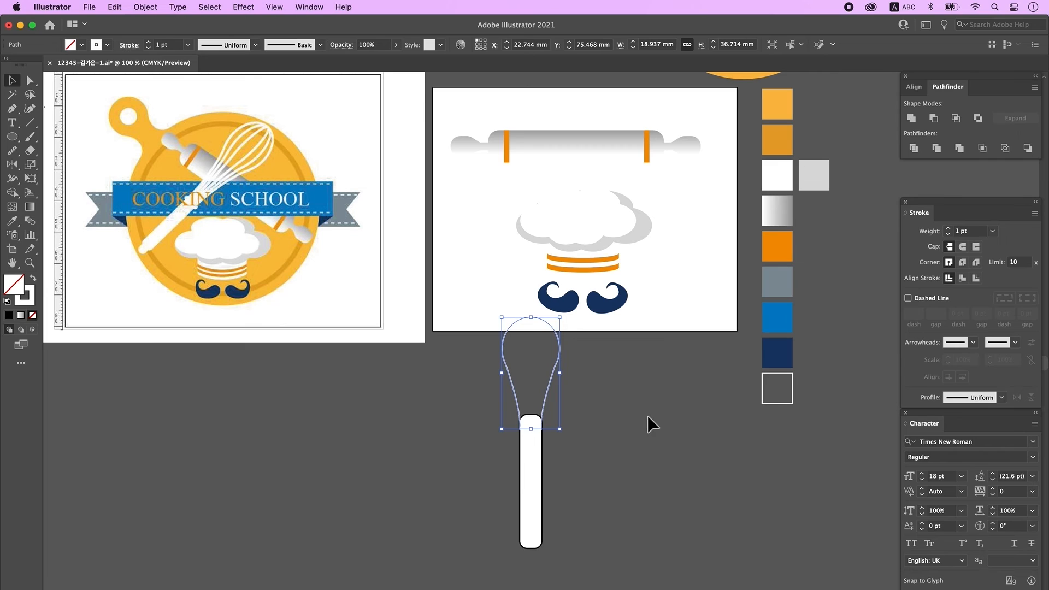
click(148, 43)
click(611, 397)
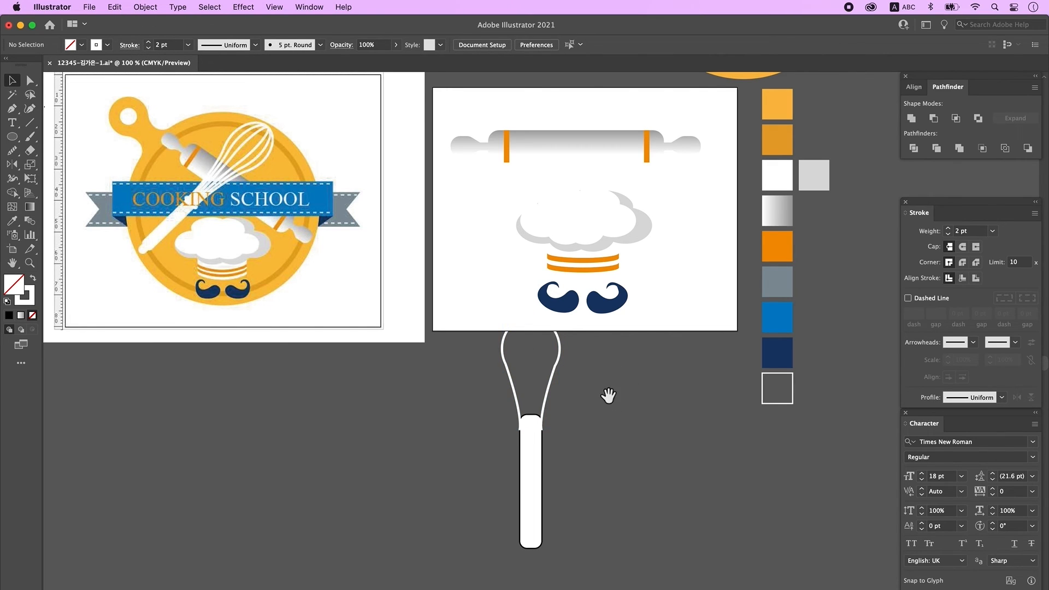
Draw two curved inner wires with the Pen tool from the top of the whisk head to the handle, on its left half.
drag(605, 437, 593, 444)
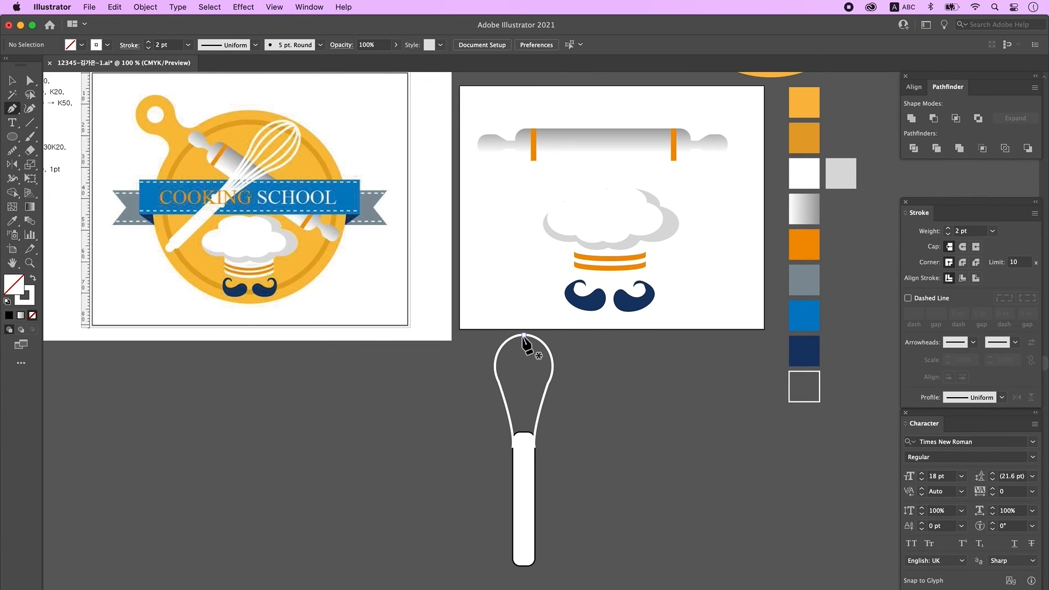
click(523, 336)
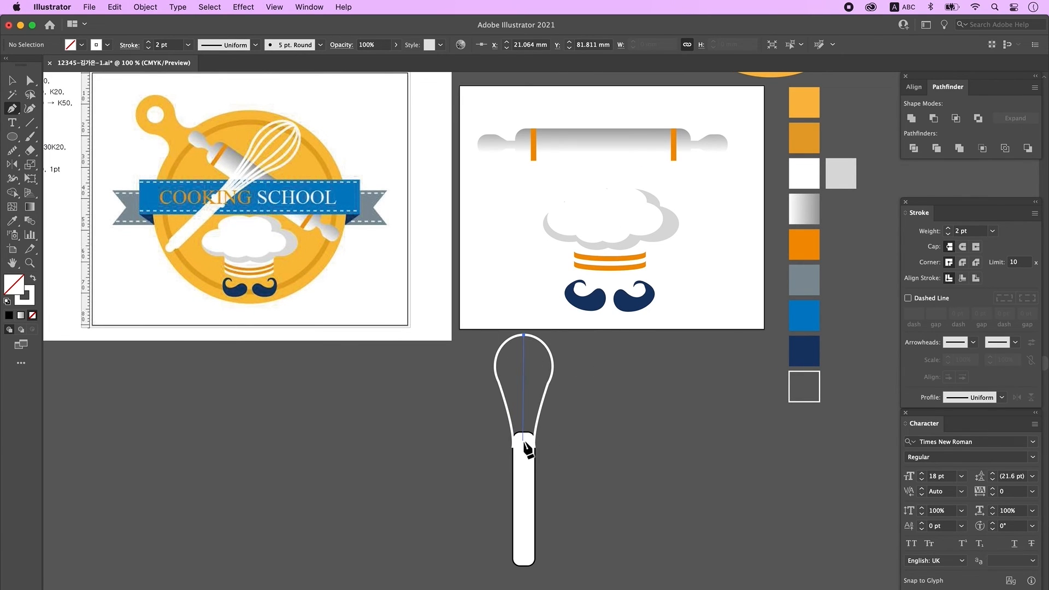
drag(523, 447, 588, 438)
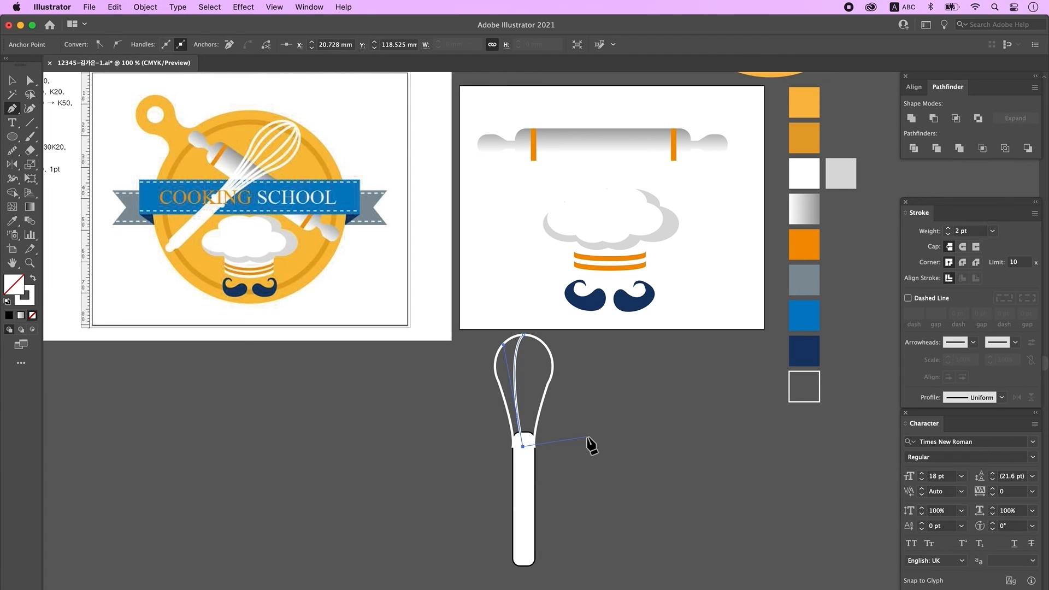
super+click(583, 409)
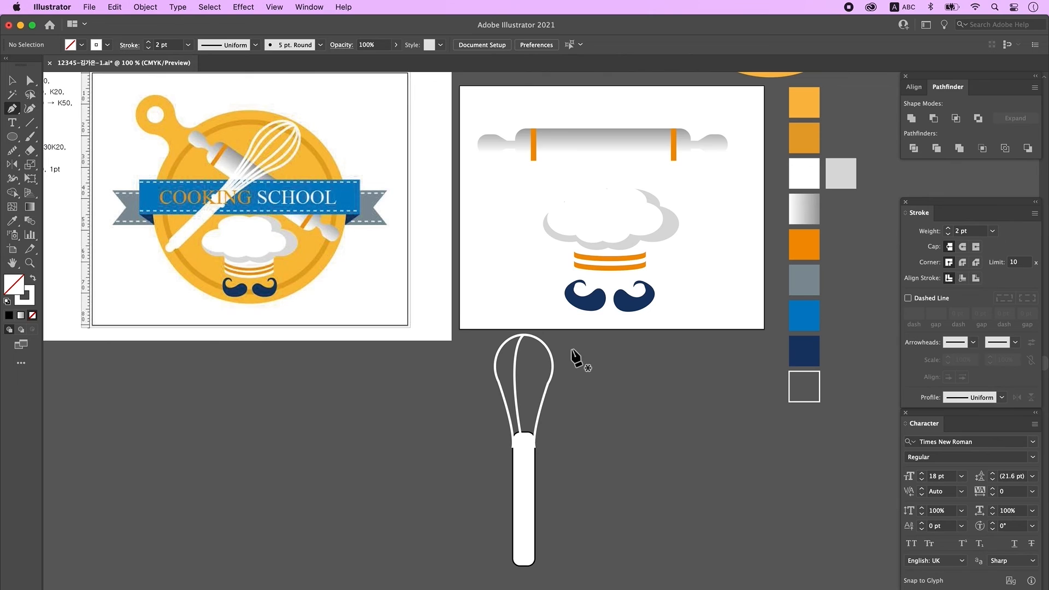
click(519, 336)
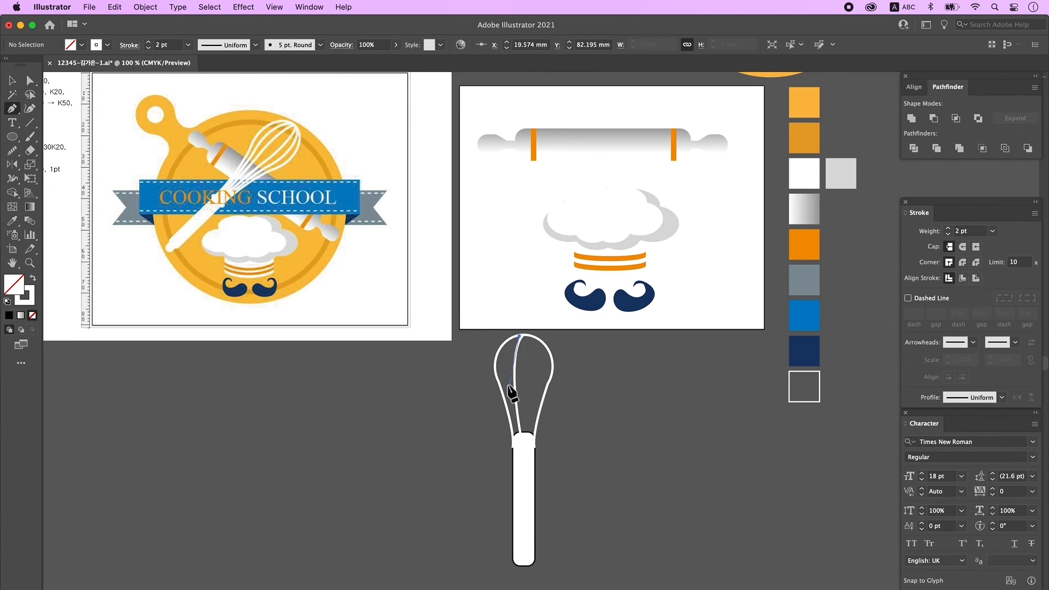
drag(506, 382, 523, 477)
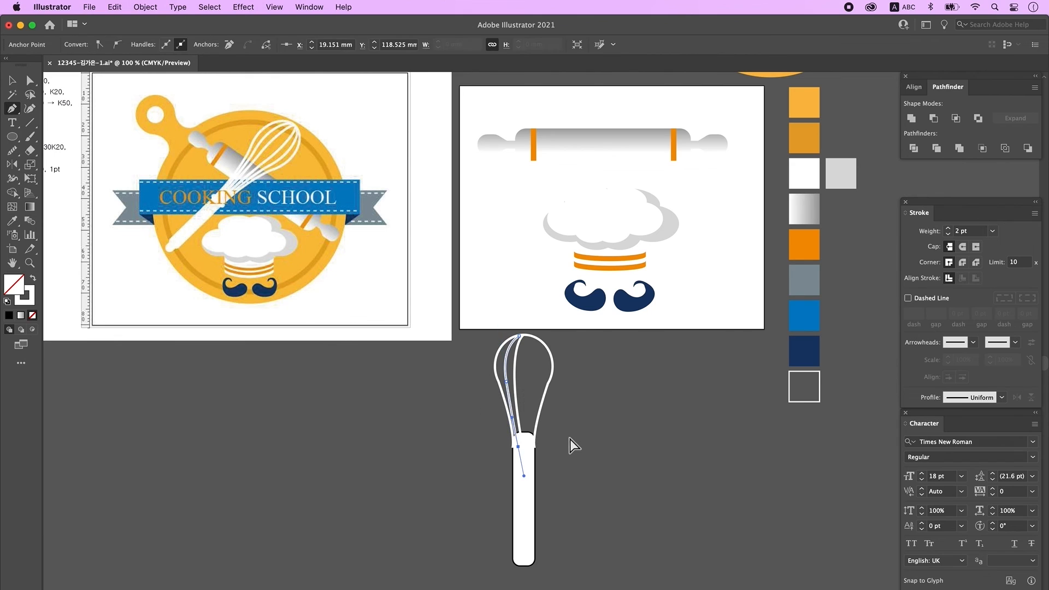
super+click(573, 426)
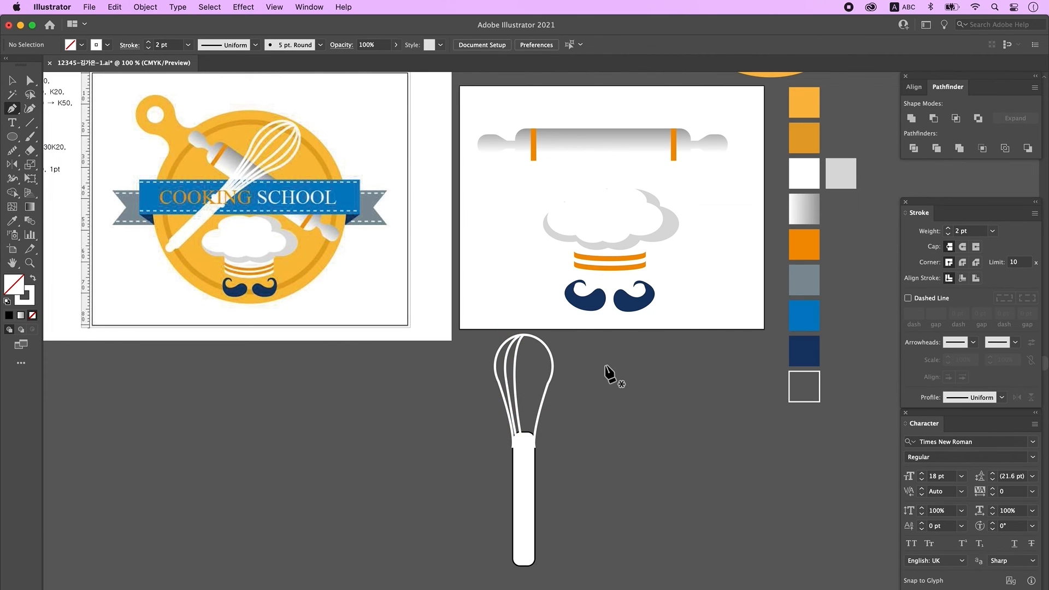
Duplicate the two inner wires, reflect the copies across the vertical axis, and position them in the right half of the whisk head.
super+click(511, 363)
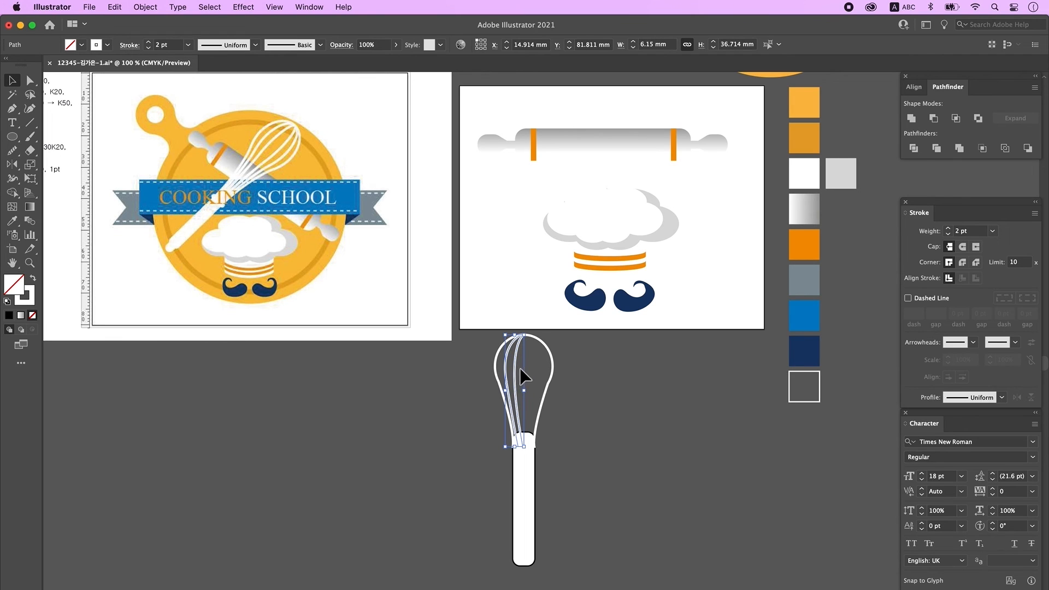
drag(519, 369, 533, 363)
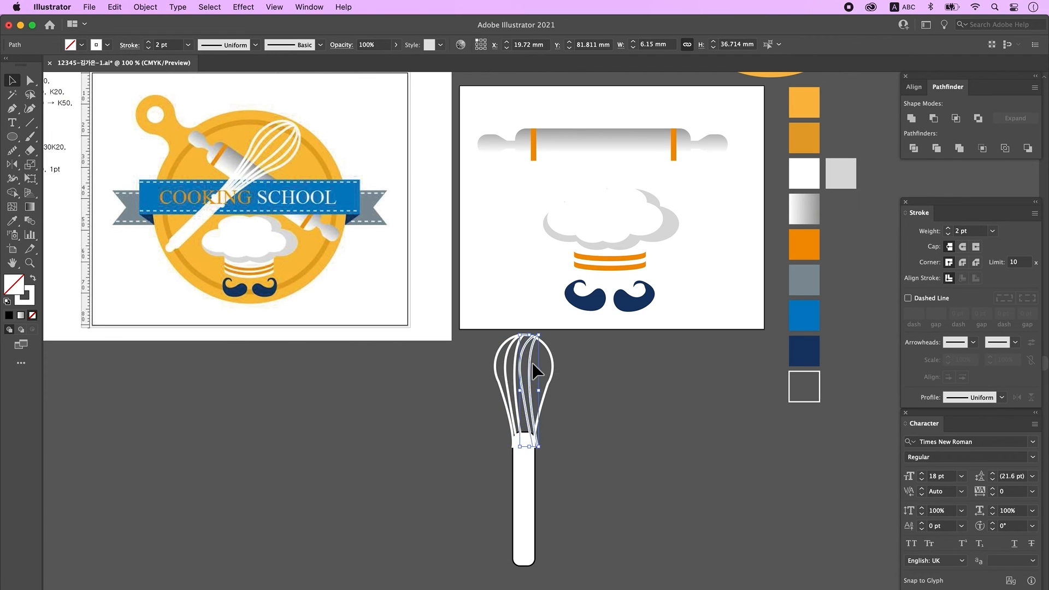
double_click(12, 167)
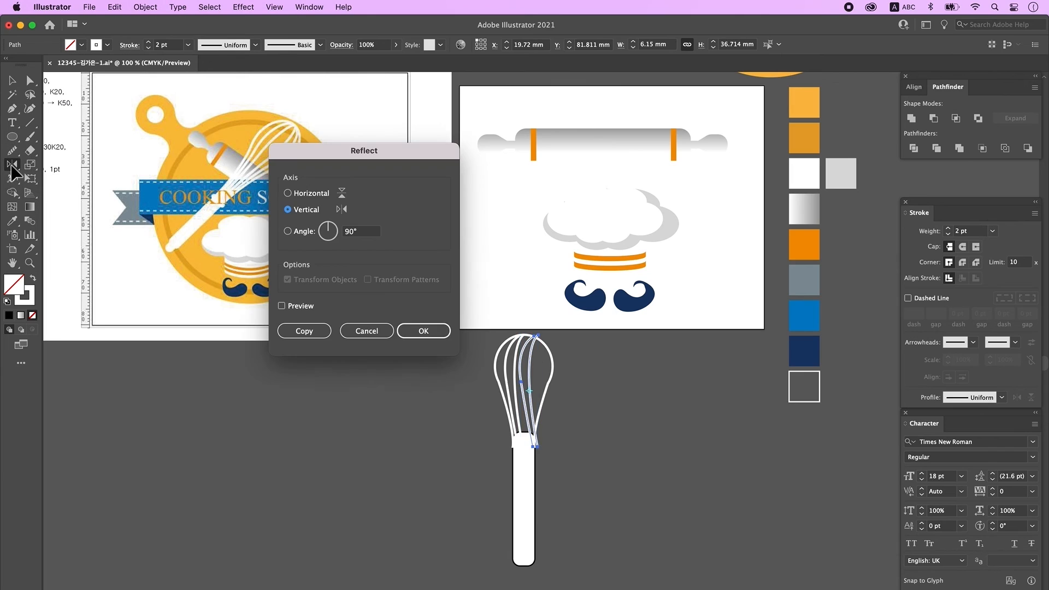
click(429, 334)
key(Right)
key(Right)
key(Right)
key(Right)
key(Right)
key(Right)
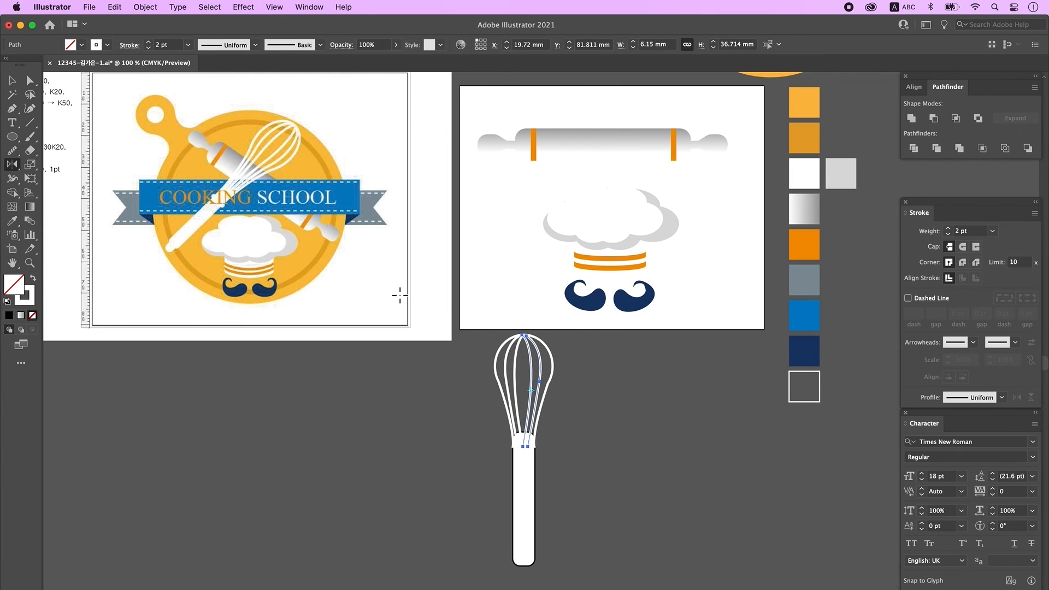
Draw a rounded band about 12.3 by 4.4 mm across the upper handle and fill band and handle white without stroke.
mouse_move(12, 136)
mouse_down()
mouse_move(77, 161)
mouse_move(76, 150)
mouse_up()
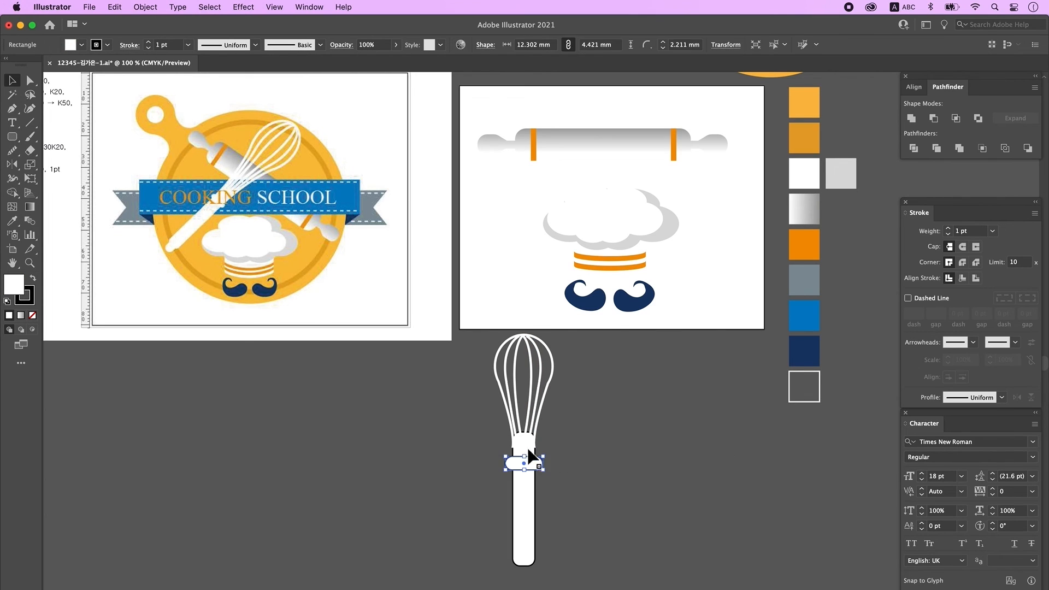
click(552, 463)
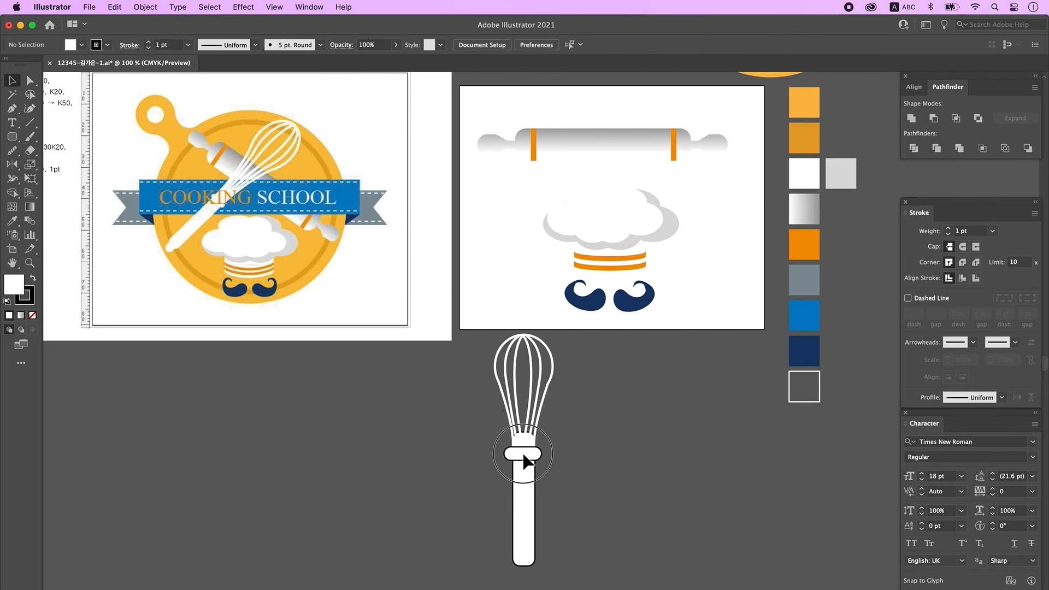
click(531, 458)
shift+click(528, 492)
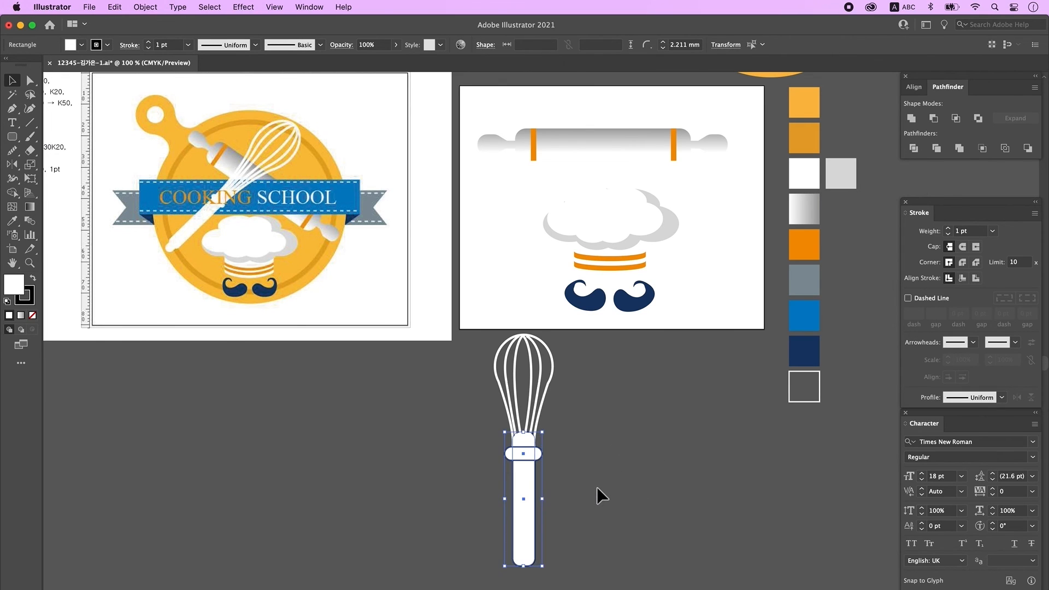
key(i)
click(797, 170)
click(10, 81)
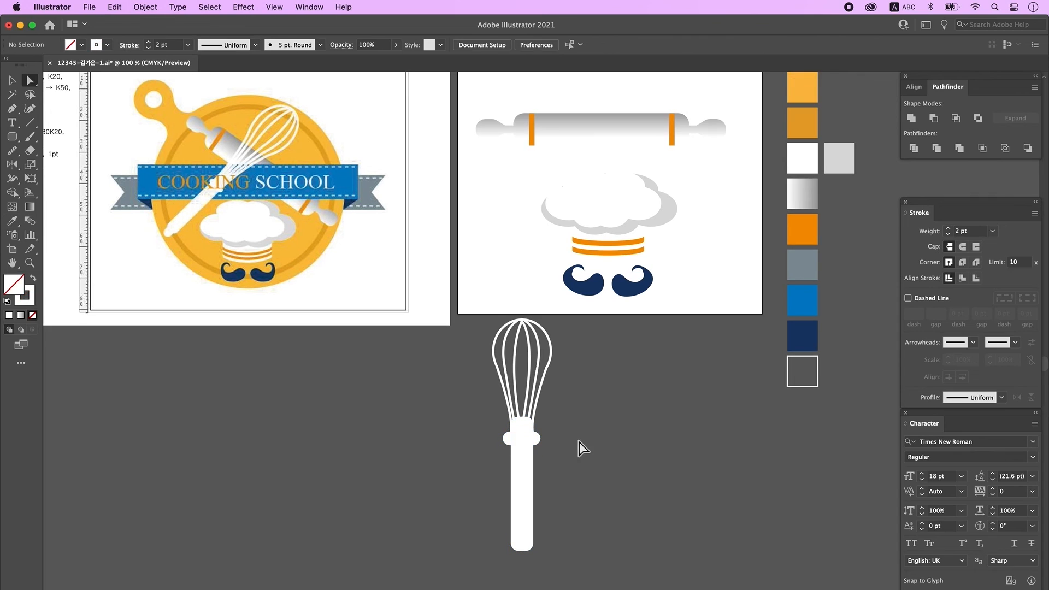
Add a small white rounded knob to the lower end of the whisk handle.
click(522, 442)
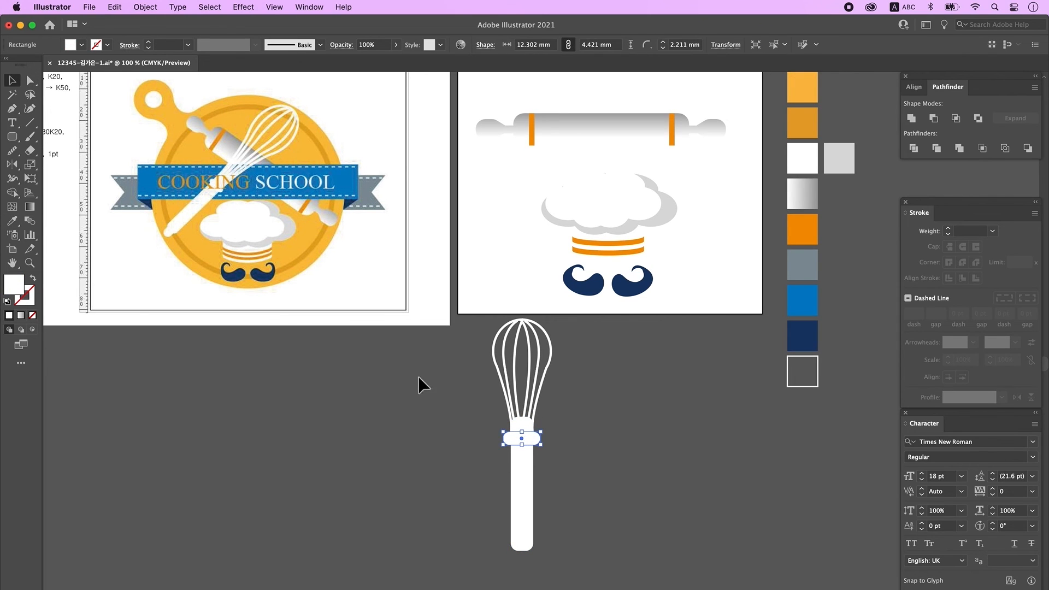
drag(522, 437, 596, 485)
click(598, 503)
drag(582, 543, 525, 557)
click(628, 546)
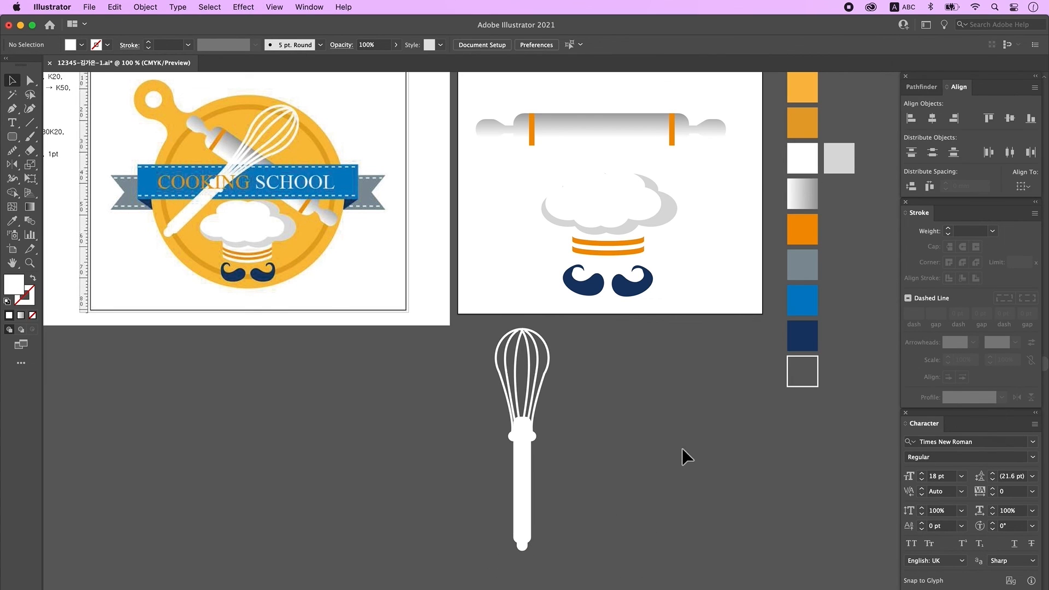
Expand the fill and stroke of the grouped whisk wires.
drag(489, 344, 583, 383)
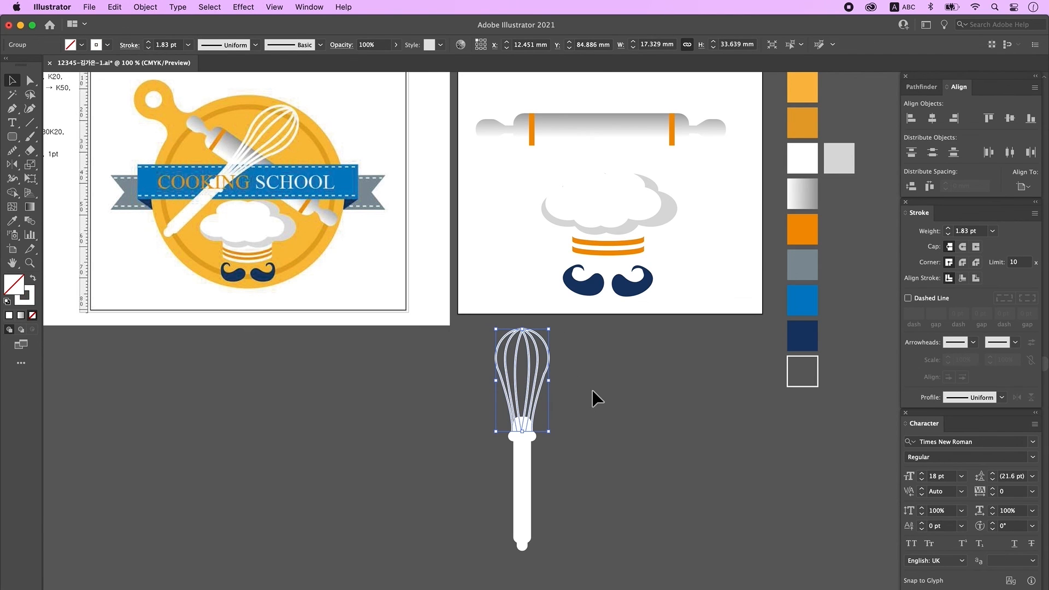
mouse_move(549, 355)
mouse_down()
mouse_move(593, 364)
mouse_move(566, 365)
mouse_up()
key(super+z)
click(145, 8)
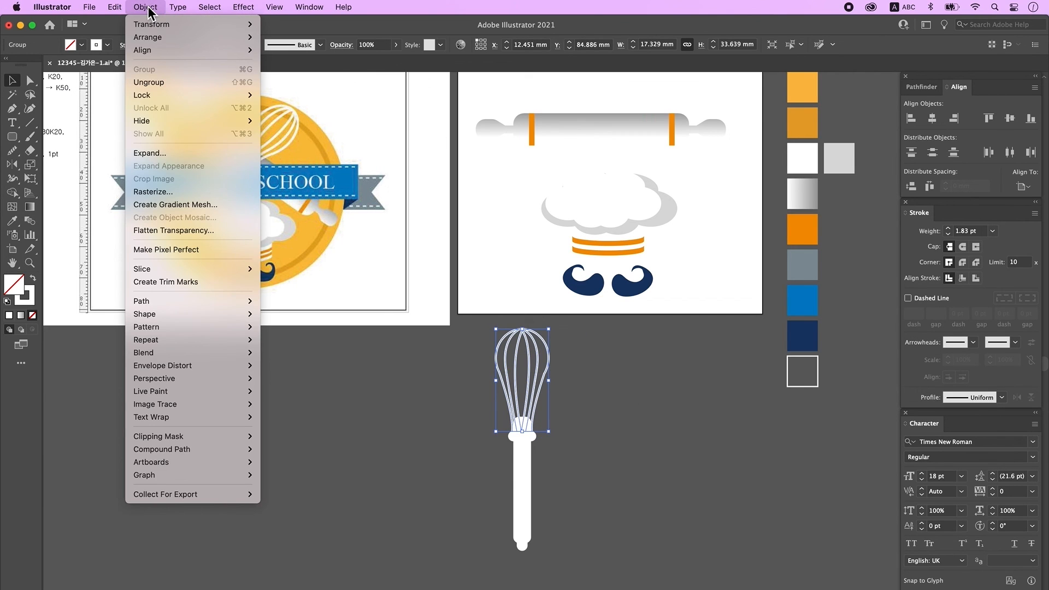
click(151, 153)
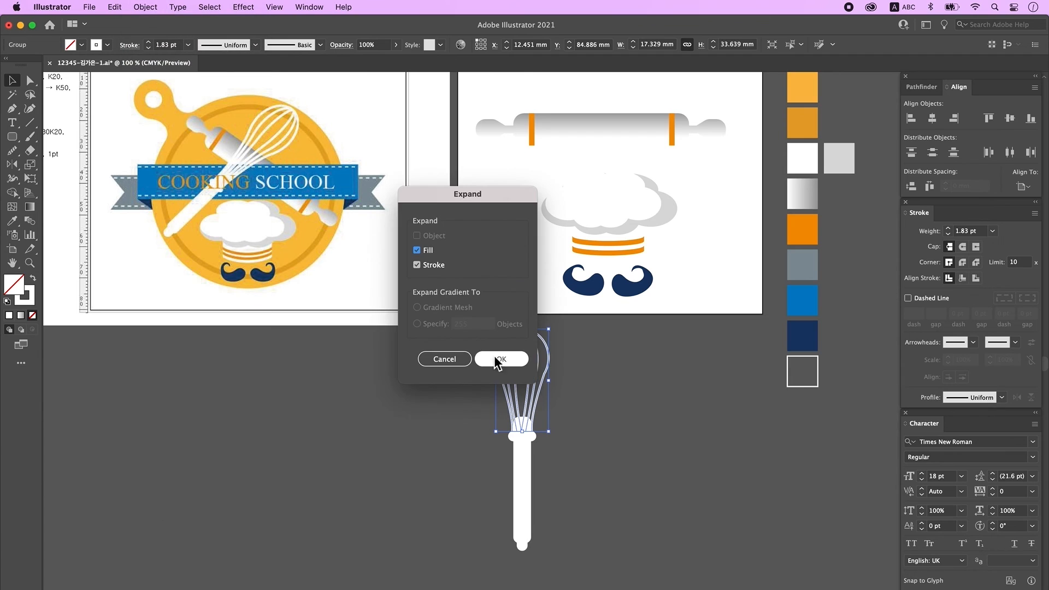
key(Return)
click(628, 414)
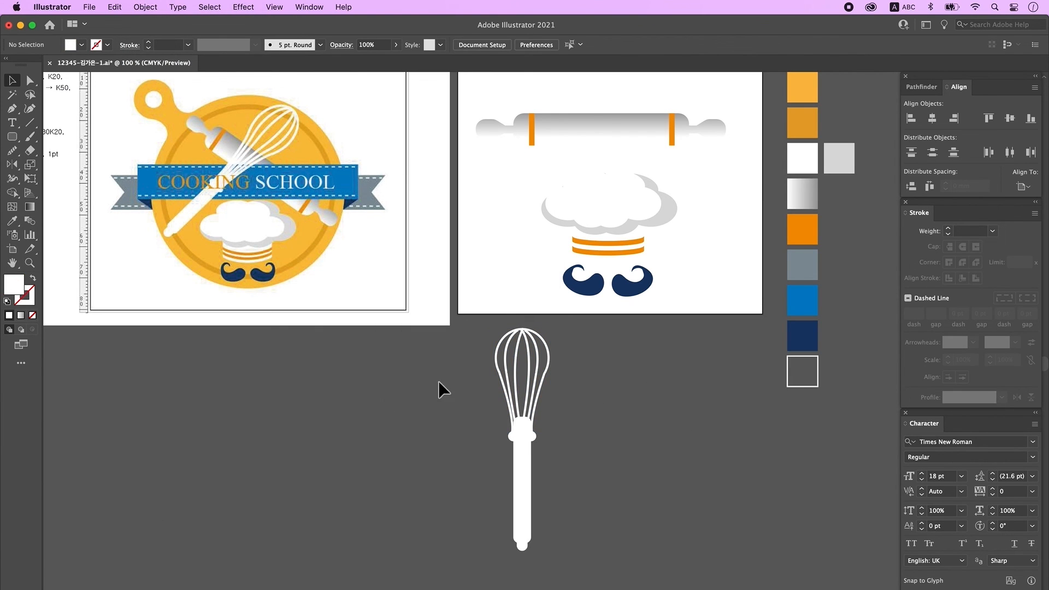
Group the wires, handle, band and knob into a single whisk object.
click(540, 471)
right_click(531, 505)
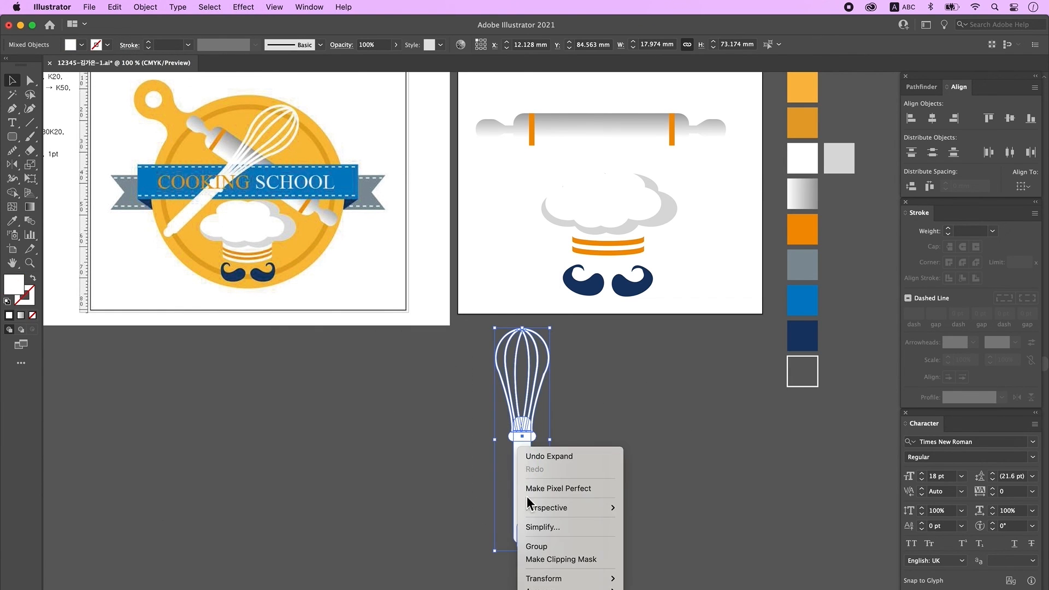
click(562, 547)
click(622, 442)
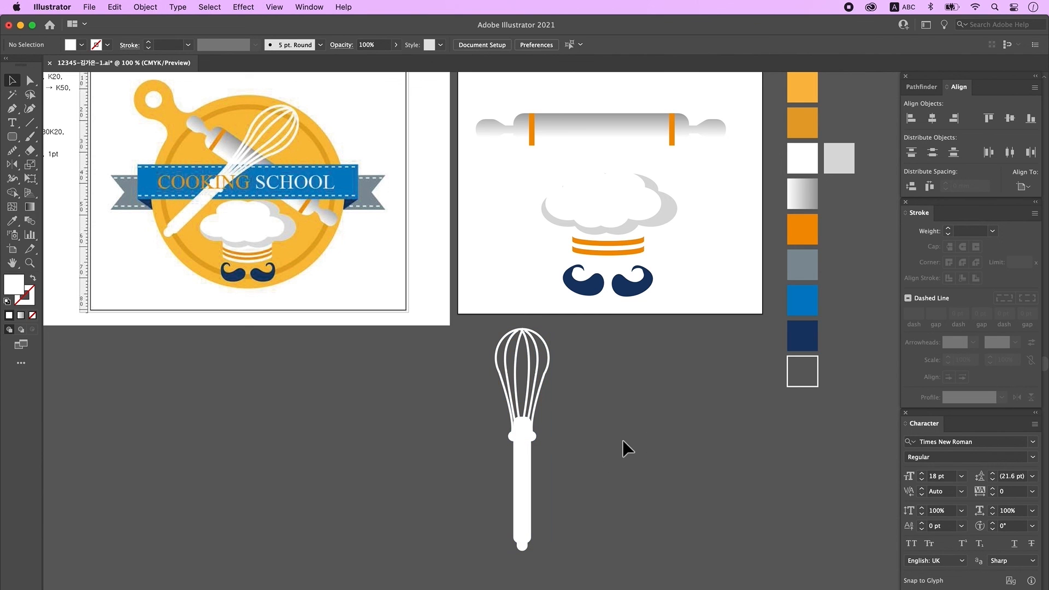
Move the whisk, the chef hat with mustache, and the rolling pin off the artboard to the empty area beyond the colour swatches.
drag(659, 362, 629, 415)
alt+super+click(623, 389)
drag(636, 340, 642, 392)
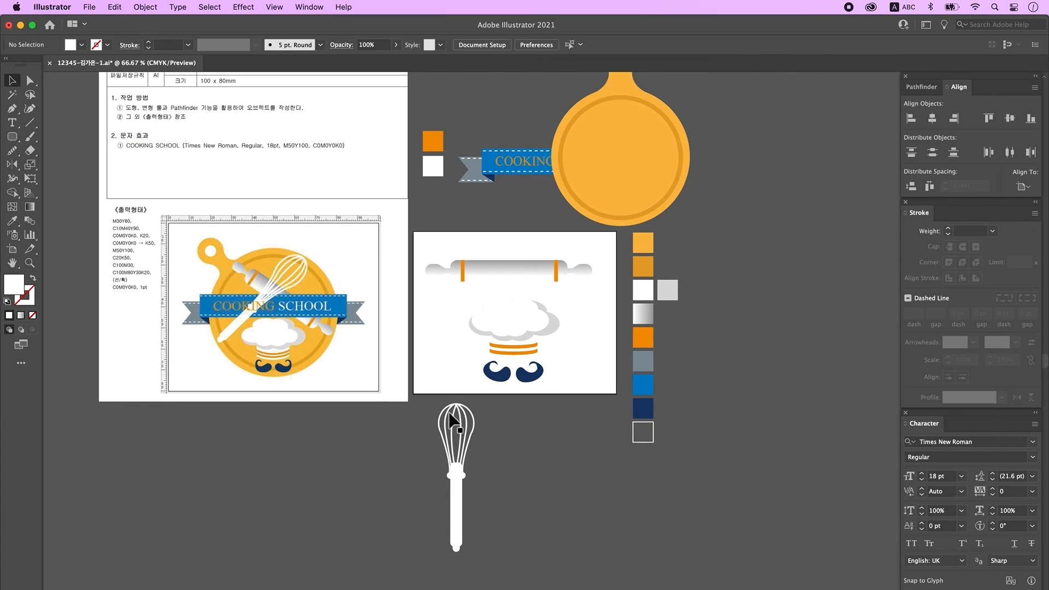
drag(464, 414, 753, 306)
drag(481, 320, 761, 195)
drag(513, 275, 849, 301)
Place the ribbon banner without its text and the cutting board on the artboard.
drag(525, 162, 471, 337)
key(super+z)
drag(606, 177, 529, 188)
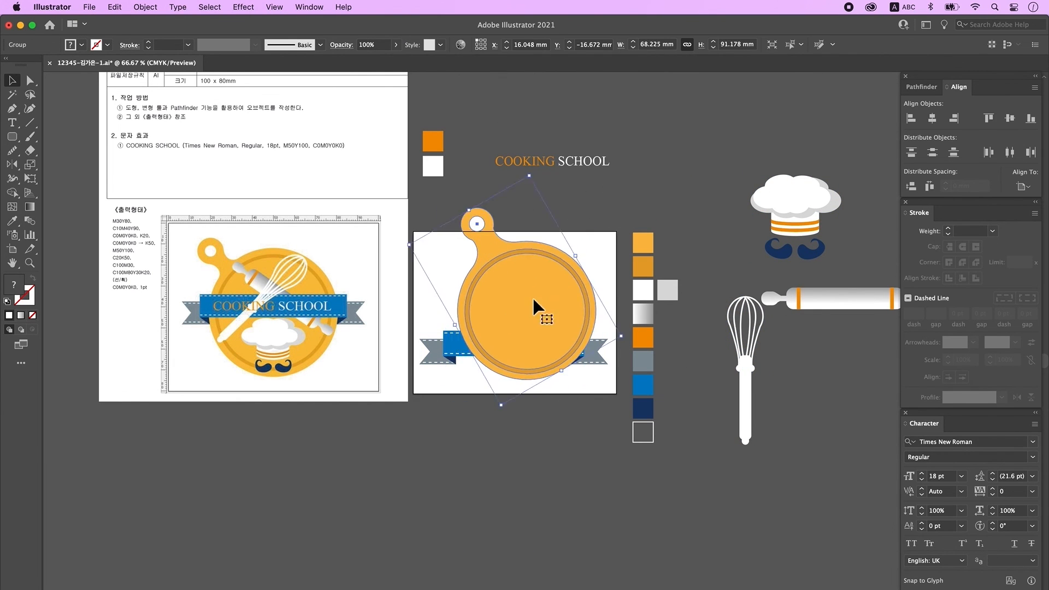
drag(525, 306, 508, 330)
Scale the cutting board down to fit the artboard, centre it over the ribbon, and rotate its handle toward the upper-left corner.
drag(545, 393, 534, 376)
drag(533, 324, 540, 327)
drag(517, 201, 504, 199)
drag(517, 298, 513, 304)
drag(603, 352, 553, 327)
drag(505, 411, 504, 403)
drag(502, 210, 495, 212)
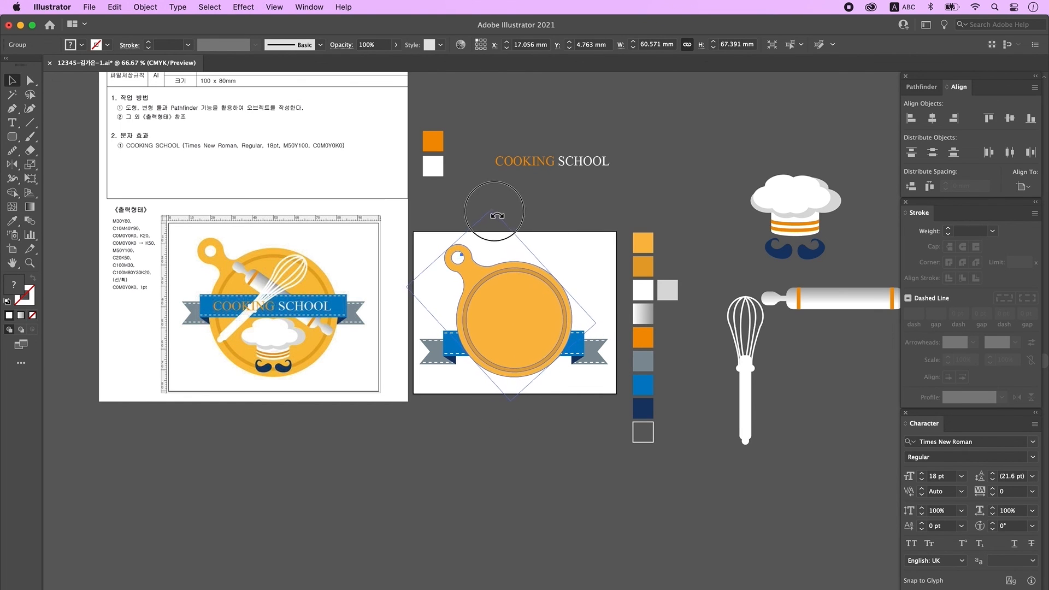
Bring the ribbon banner in front of the cutting board and nudge the ribbon and board into alignment on the artboard.
click(593, 351)
key(super+shift+bracketright)
click(571, 410)
drag(593, 351, 602, 324)
click(556, 349)
click(565, 417)
click(492, 364)
drag(461, 346, 459, 348)
click(447, 428)
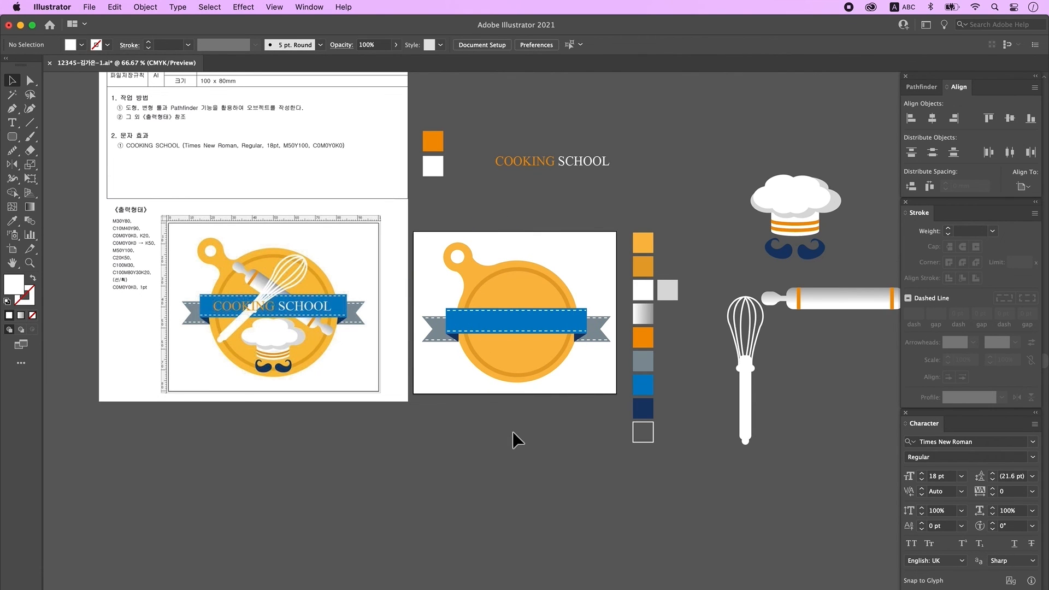
Move the chef hat with mustache onto the lower part of the cutting board and scale it down to fit below the ribbon.
drag(793, 203, 517, 334)
drag(516, 384, 518, 388)
click(510, 391)
click(519, 352)
click(548, 450)
click(516, 366)
drag(520, 335, 521, 340)
Ungroup the chef hat with mustache and fine-tune the placement of its parts below the ribbon.
key(super+equal)
drag(504, 403, 628, 464)
drag(665, 331, 665, 325)
click(605, 386)
key(super+shift+g)
shift+click(605, 415)
drag(596, 360, 595, 352)
click(670, 483)
click(588, 418)
shift+click(600, 419)
click(646, 427)
Scale down the rolling pin, rotate it to slope from upper left to lower right, and place it across the board behind the ribbon.
drag(595, 422, 350, 440)
mouse_move(672, 274)
mouse_down()
mouse_move(399, 289)
mouse_move(682, 283)
mouse_up()
drag(790, 322, 737, 398)
drag(749, 350, 661, 378)
drag(541, 258, 519, 269)
click(656, 392)
drag(654, 371, 578, 425)
Scale down the whisk, tilt its wires toward the upper right, and place it over the ribbon, crossing the rolling pin.
click(687, 318)
drag(829, 438, 500, 449)
drag(567, 433, 677, 440)
drag(645, 309, 648, 389)
drag(583, 449, 577, 327)
drag(629, 277, 621, 272)
drag(508, 383, 516, 387)
drag(608, 277, 614, 282)
click(677, 228)
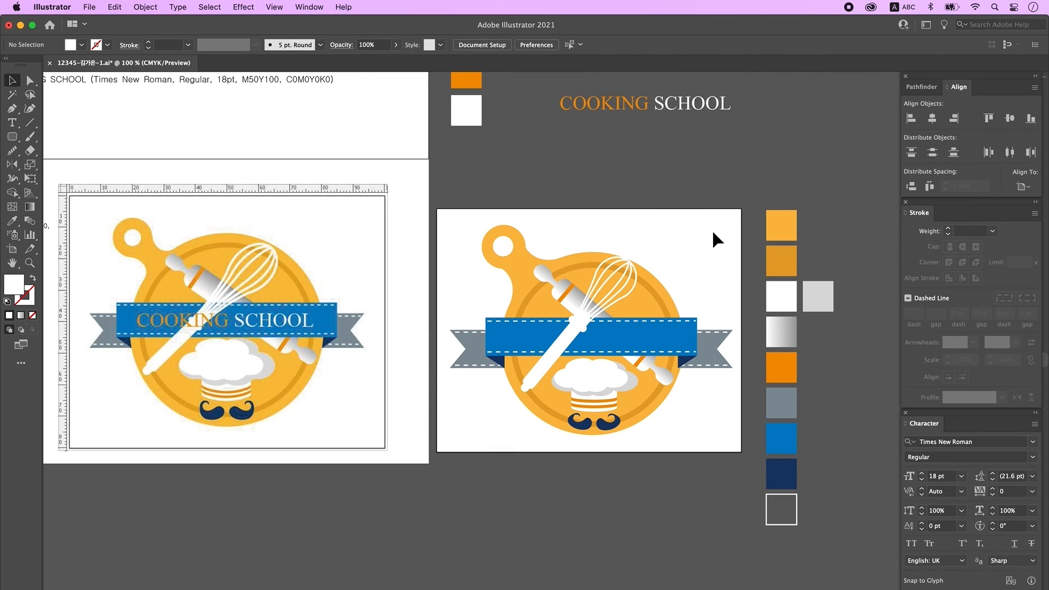
Place the COOKING SCHOOL text centred on the blue ribbon.
scroll(715, 225, down, 1)
drag(689, 103, 636, 337)
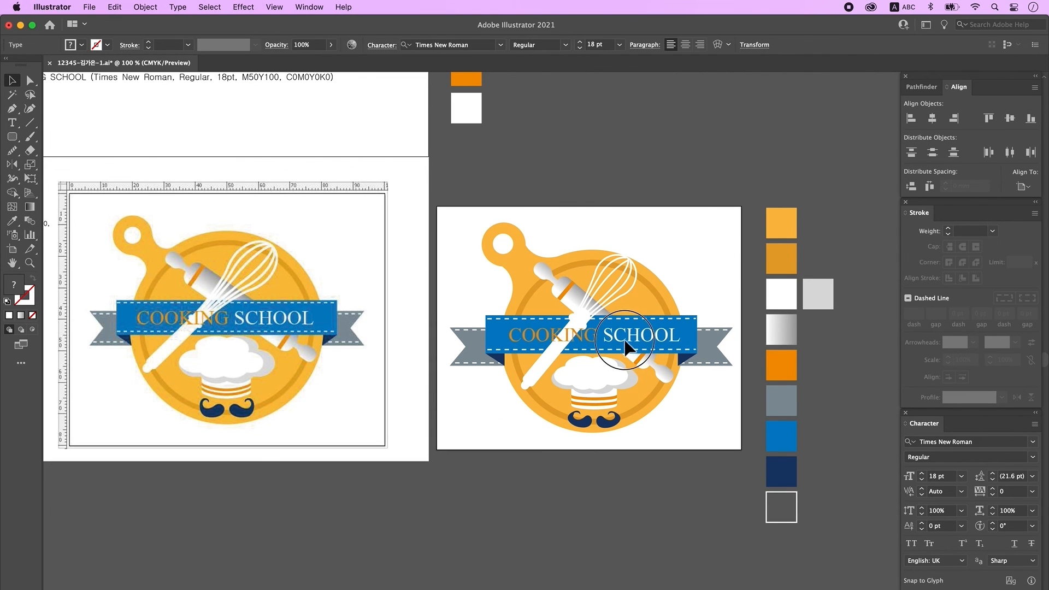
click(640, 551)
scroll(628, 520, left, 1)
Shorten both grey ribbon tails by moving the anchor points of their outer ends slightly inward.
key(a)
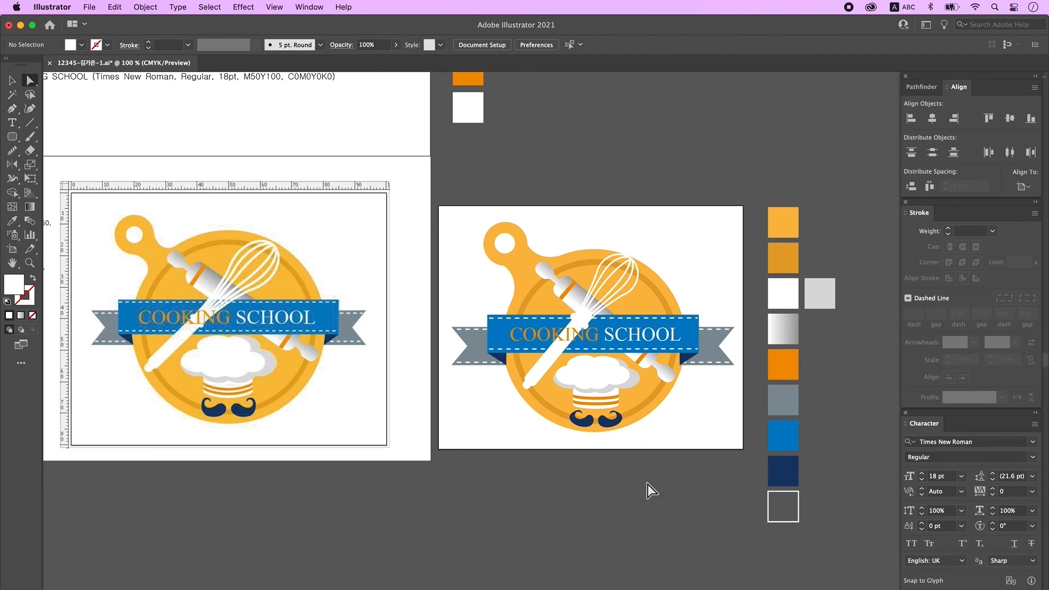
scroll(659, 478, up, 3)
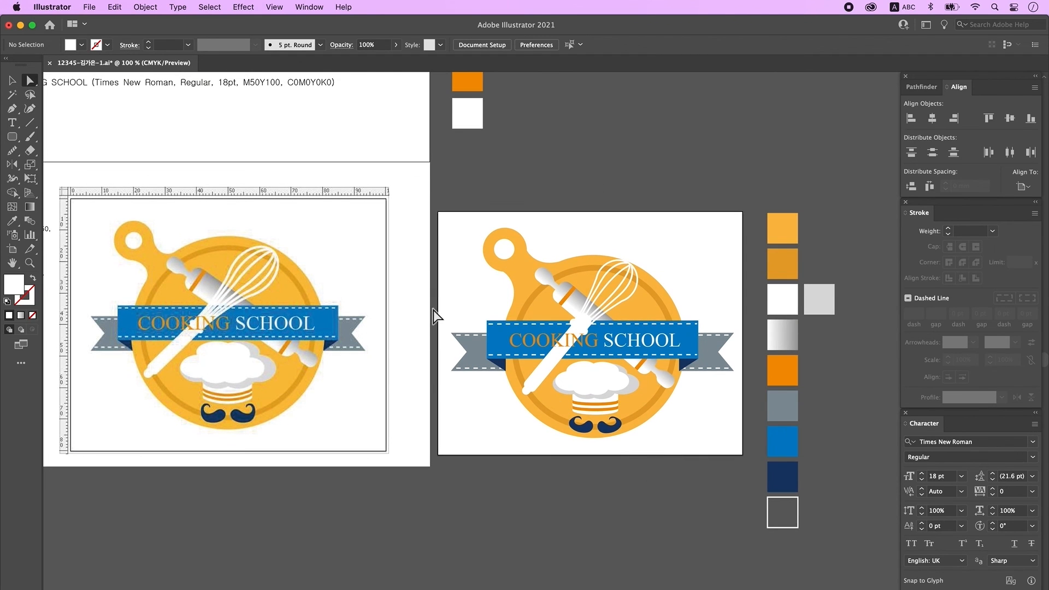
click(470, 422)
drag(442, 313, 475, 390)
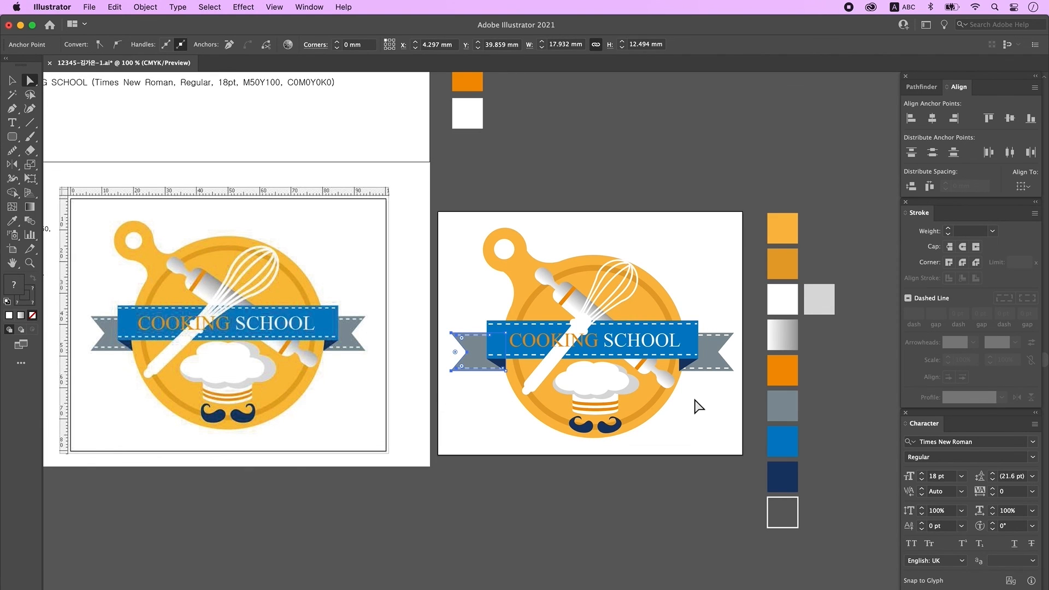
click(473, 409)
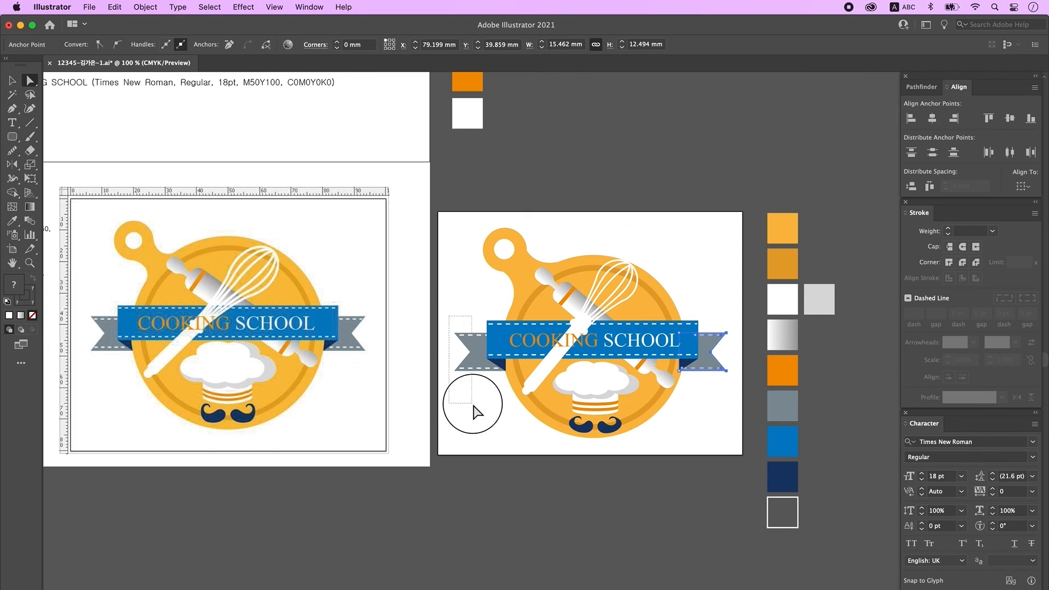
scroll(684, 365, up, 5)
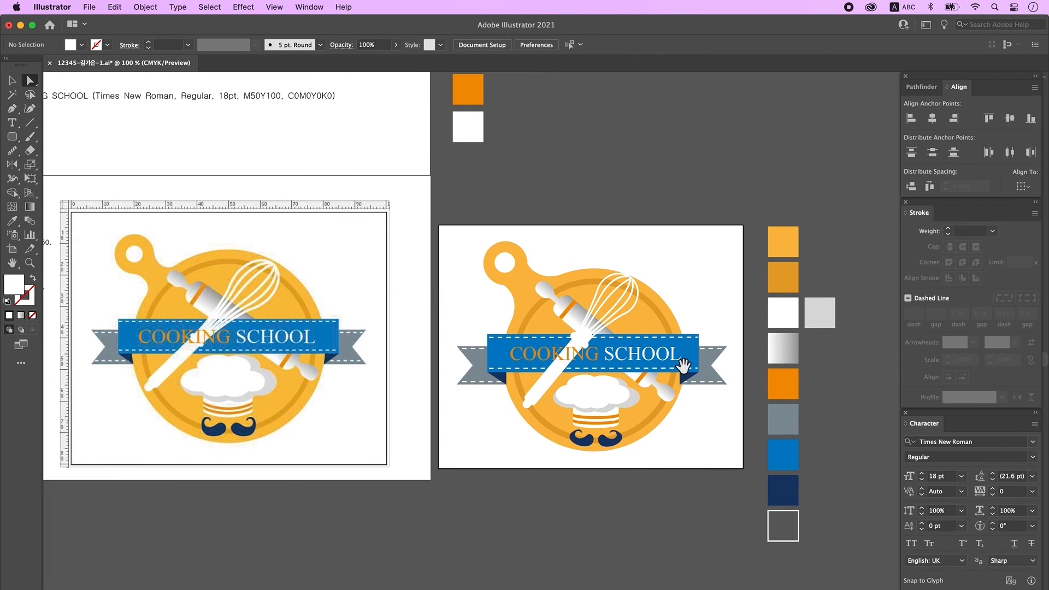
alt+super+click(717, 440)
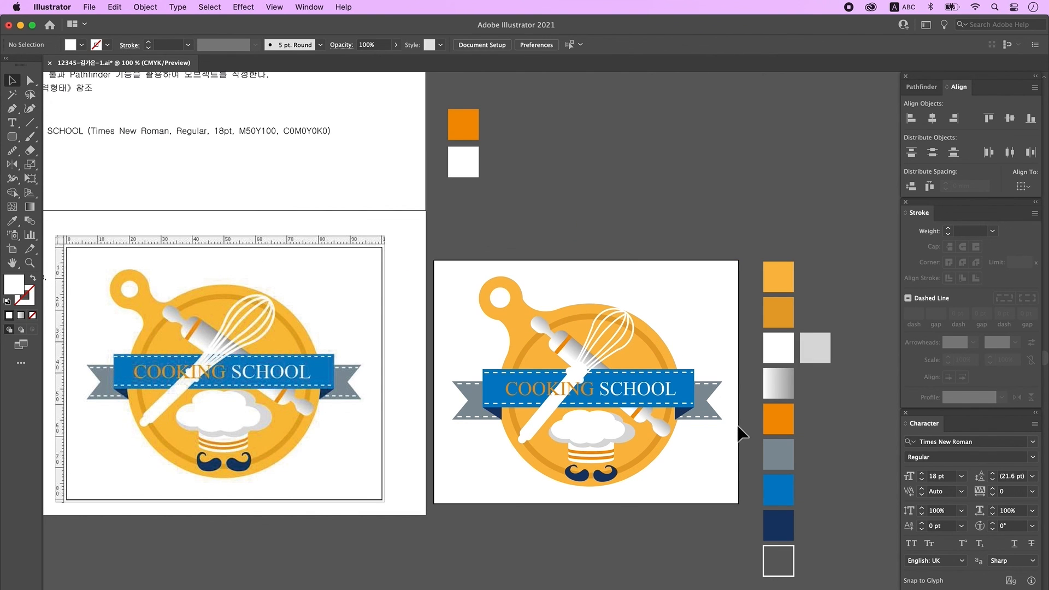
Delete the colour swatches around the artboard and the exam sheet image beside it.
drag(518, 197, 440, 100)
drag(848, 581, 755, 253)
key(Delete)
click(351, 253)
key(Delete)
Zoom in on the finished logo and save the document.
key(super+equal)
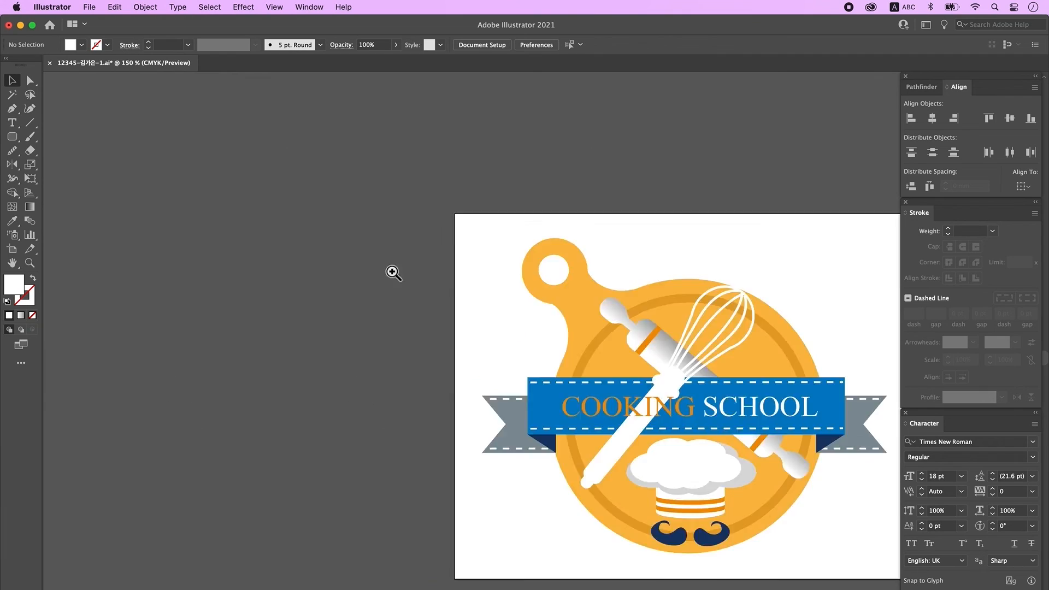
key(super+equal)
click(92, 9)
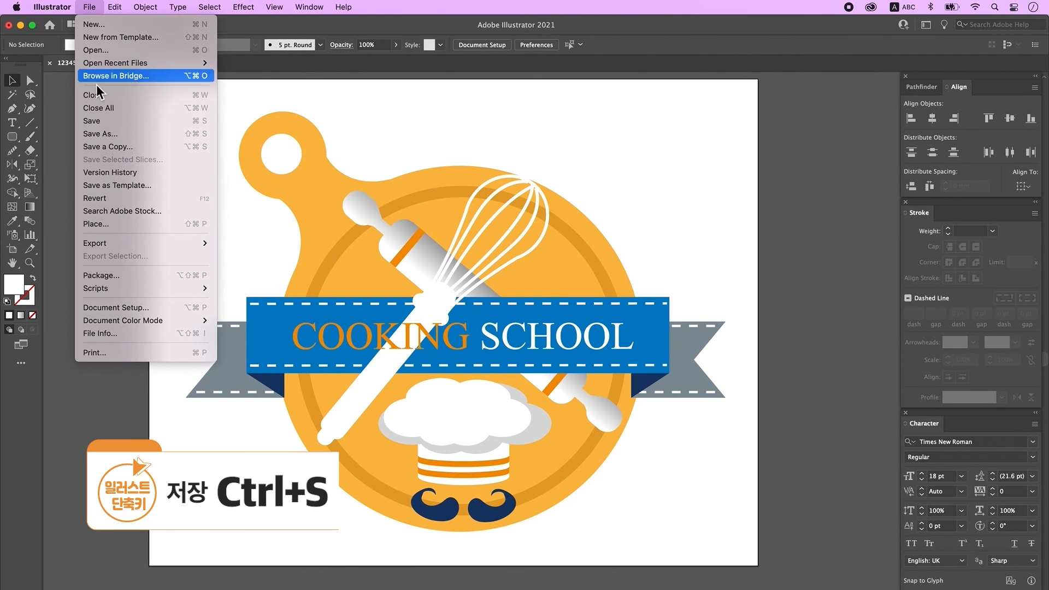
click(100, 122)
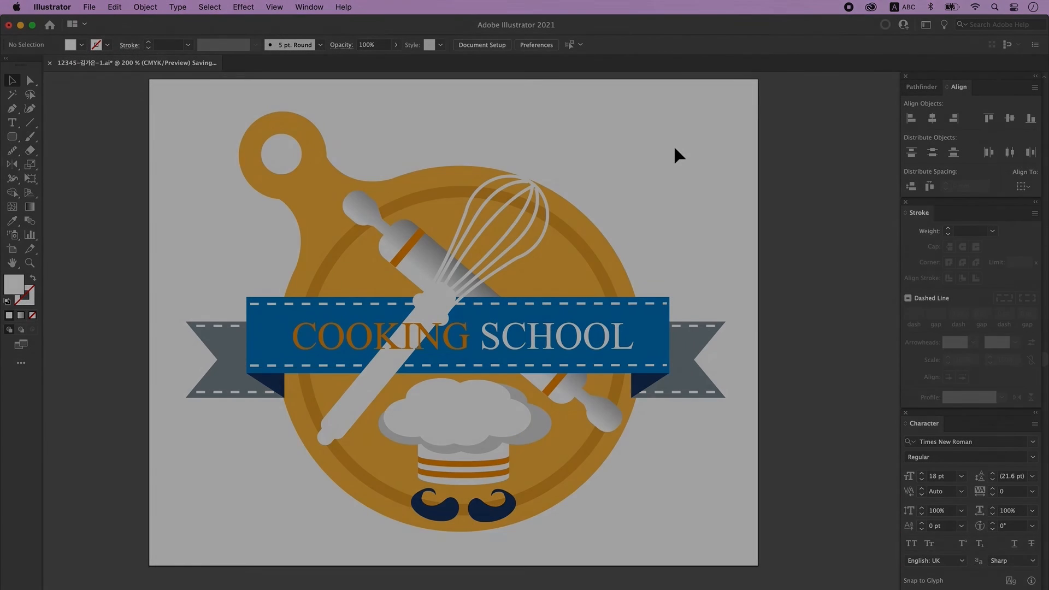